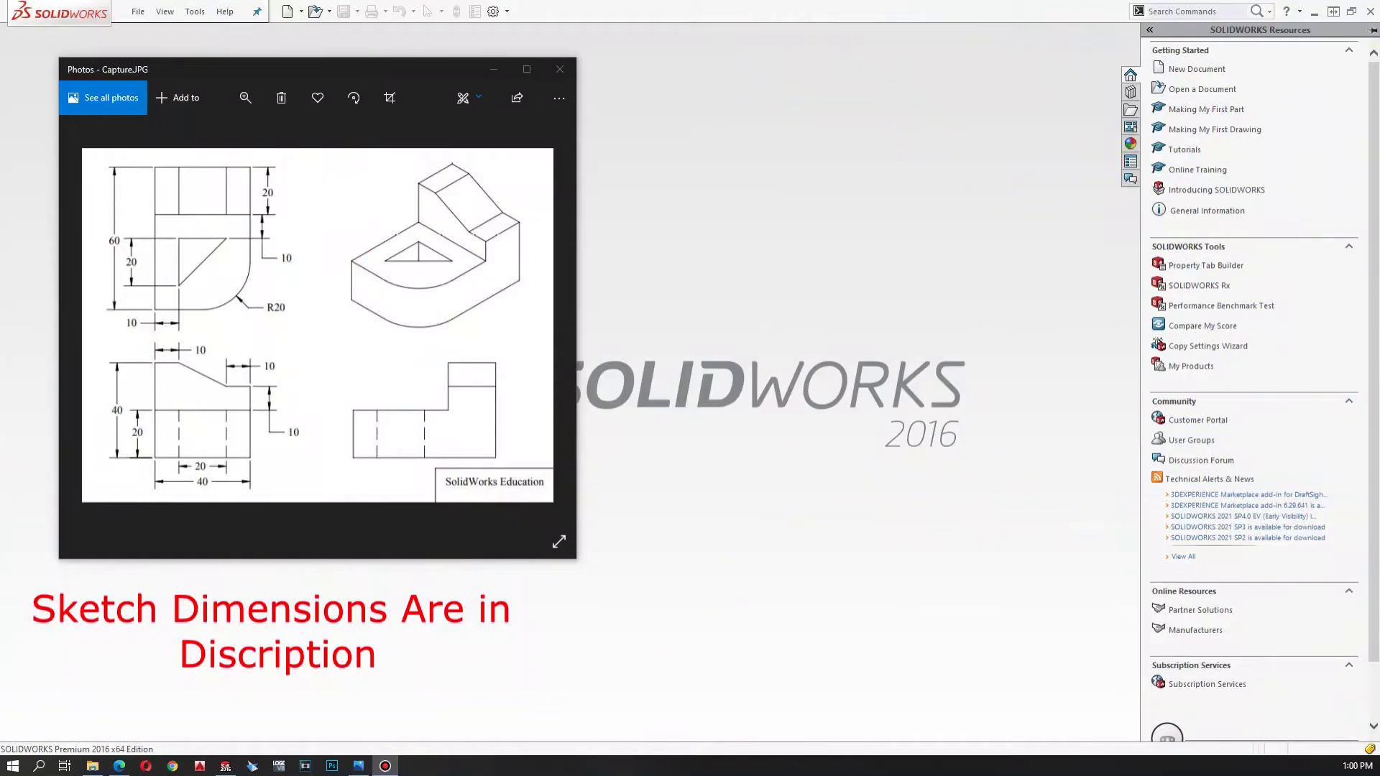
Step: Review the reference drawing in Photos, then return to SOLIDWORKS for a new document
left_click_drag(325, 67, 417, 59)
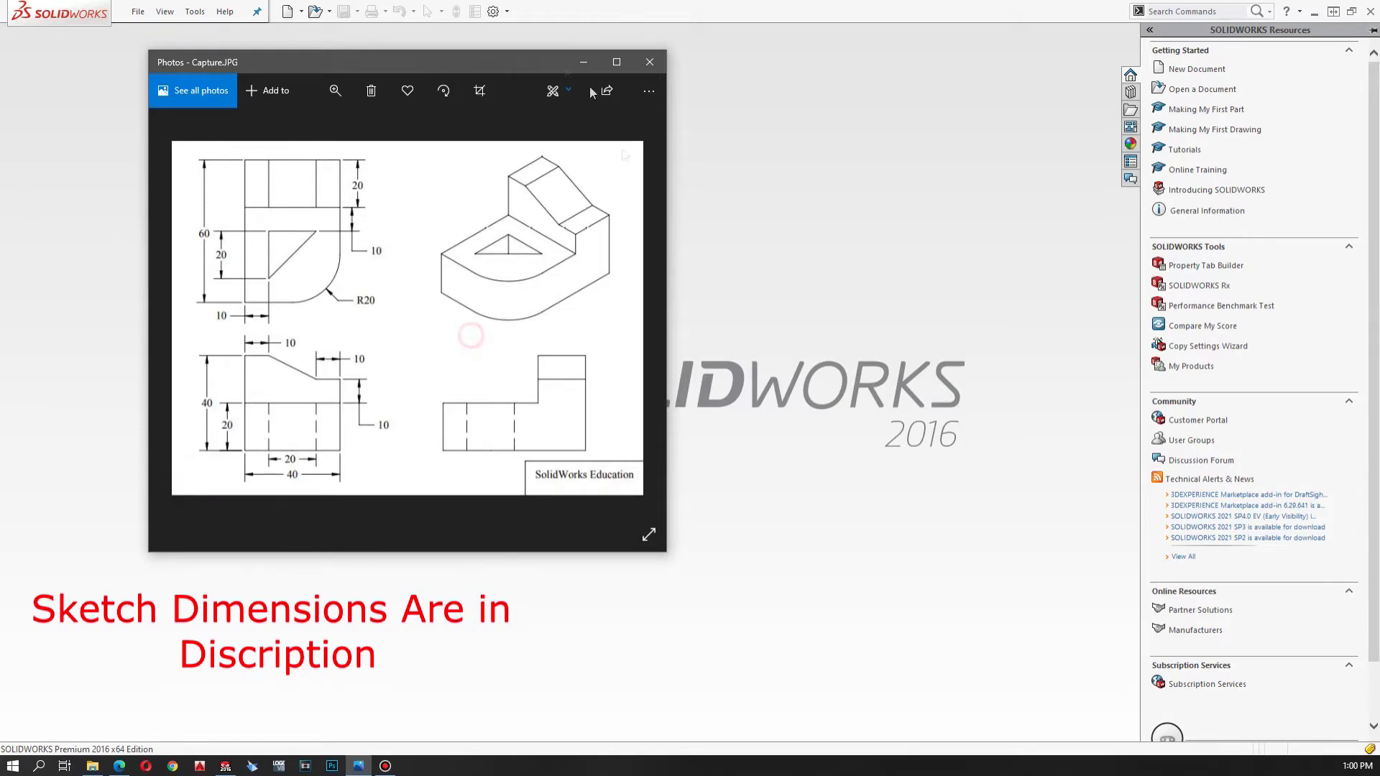
left_click_drag(471, 63, 446, 57)
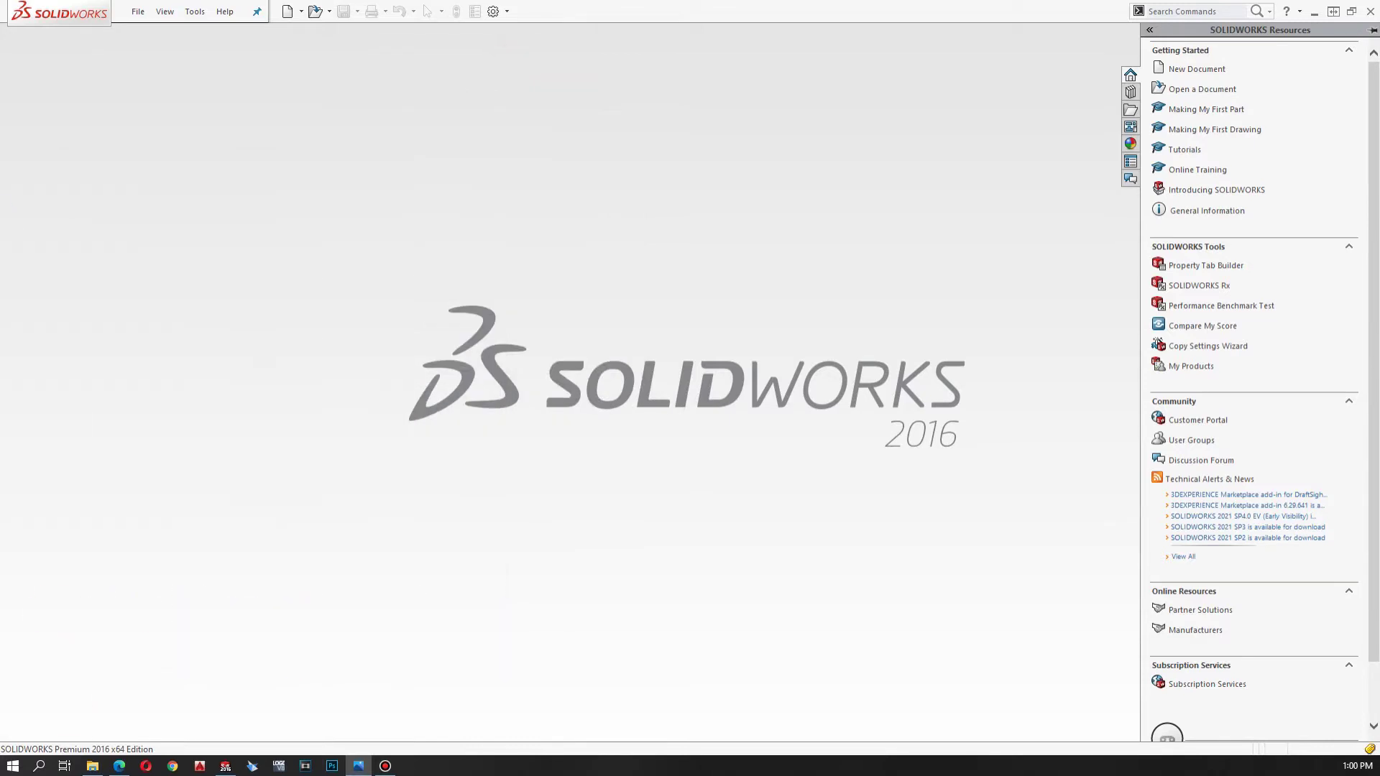
left_click(289, 17)
Step: Create a new part and open a sketch on its Top Plane
left_click(723, 524)
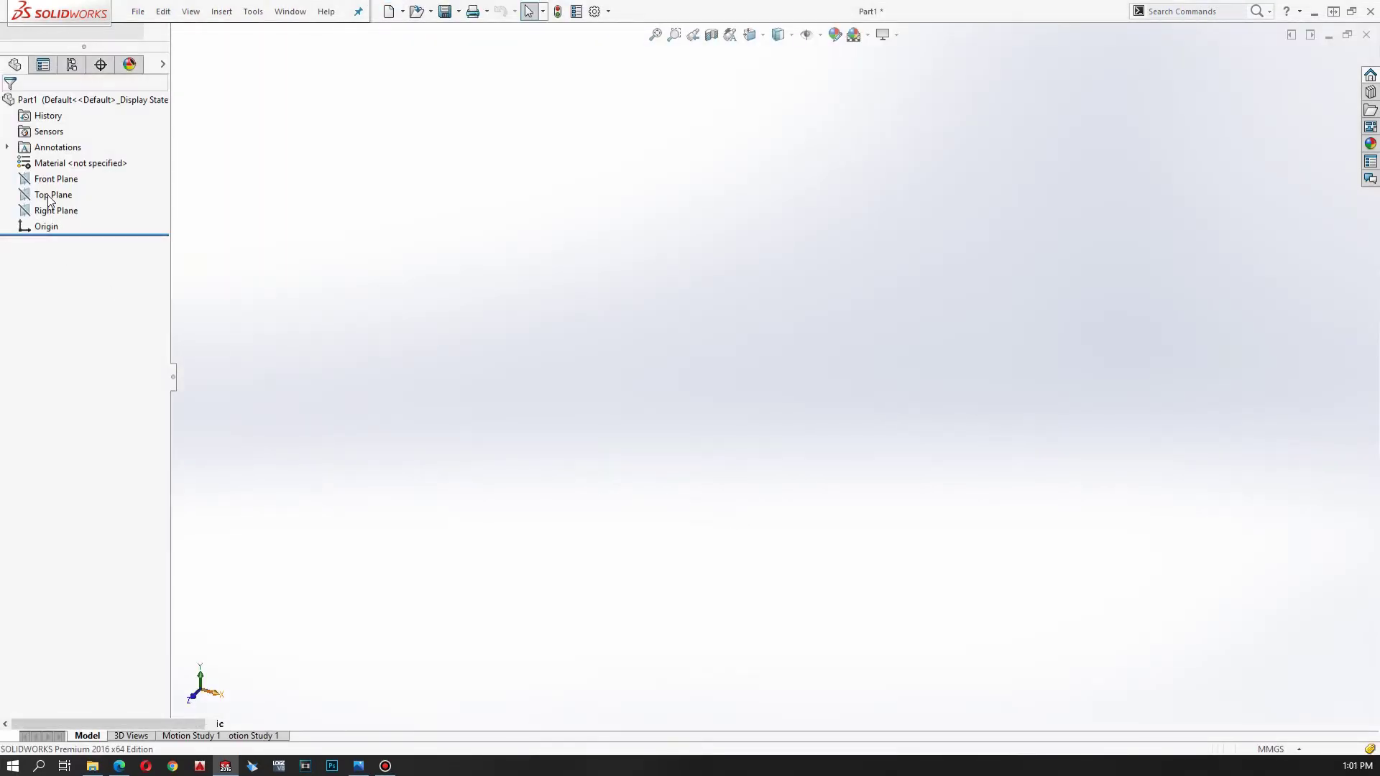
left_click(104, 257)
left_click(105, 257)
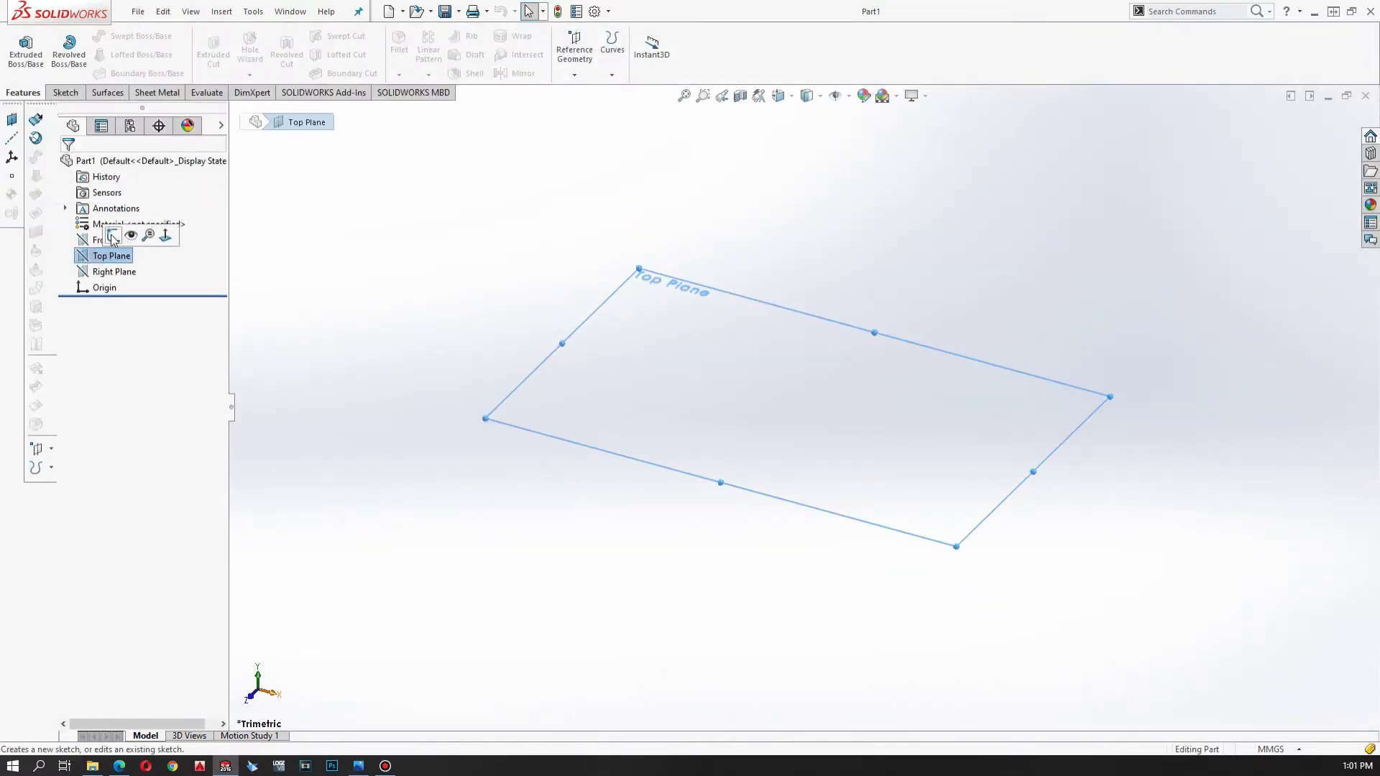
left_click(113, 236)
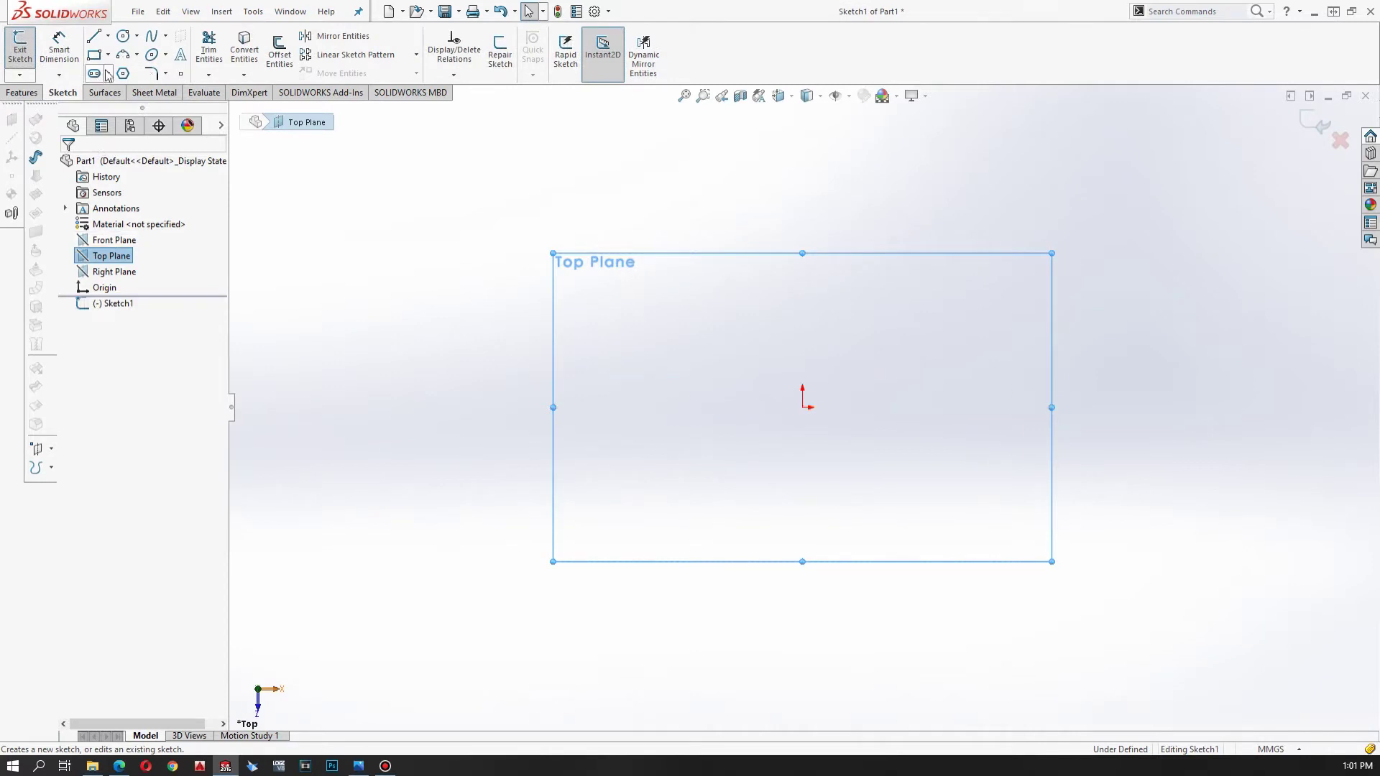
Step: Pick the Center Rectangle tool and place its centre on the origin
left_click(107, 55)
left_click(107, 91)
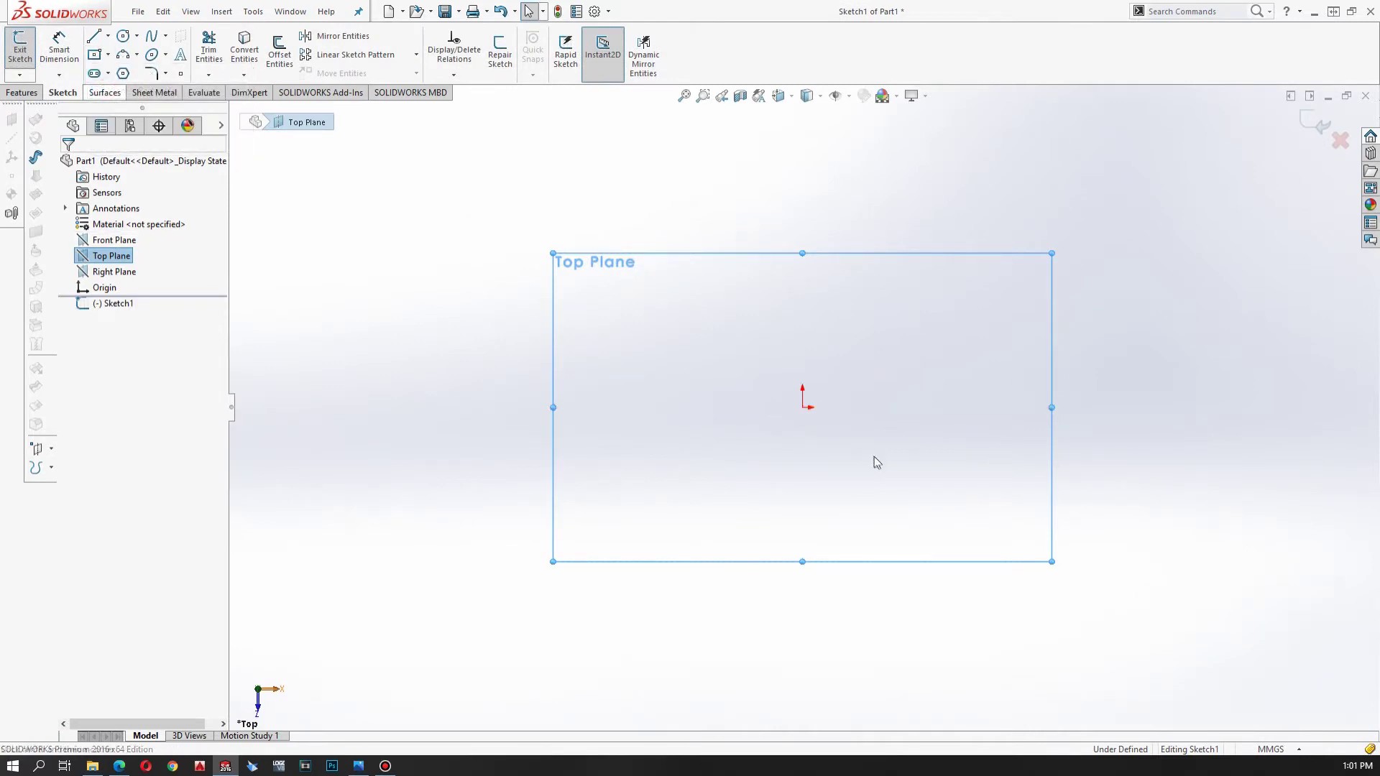
left_click(803, 407)
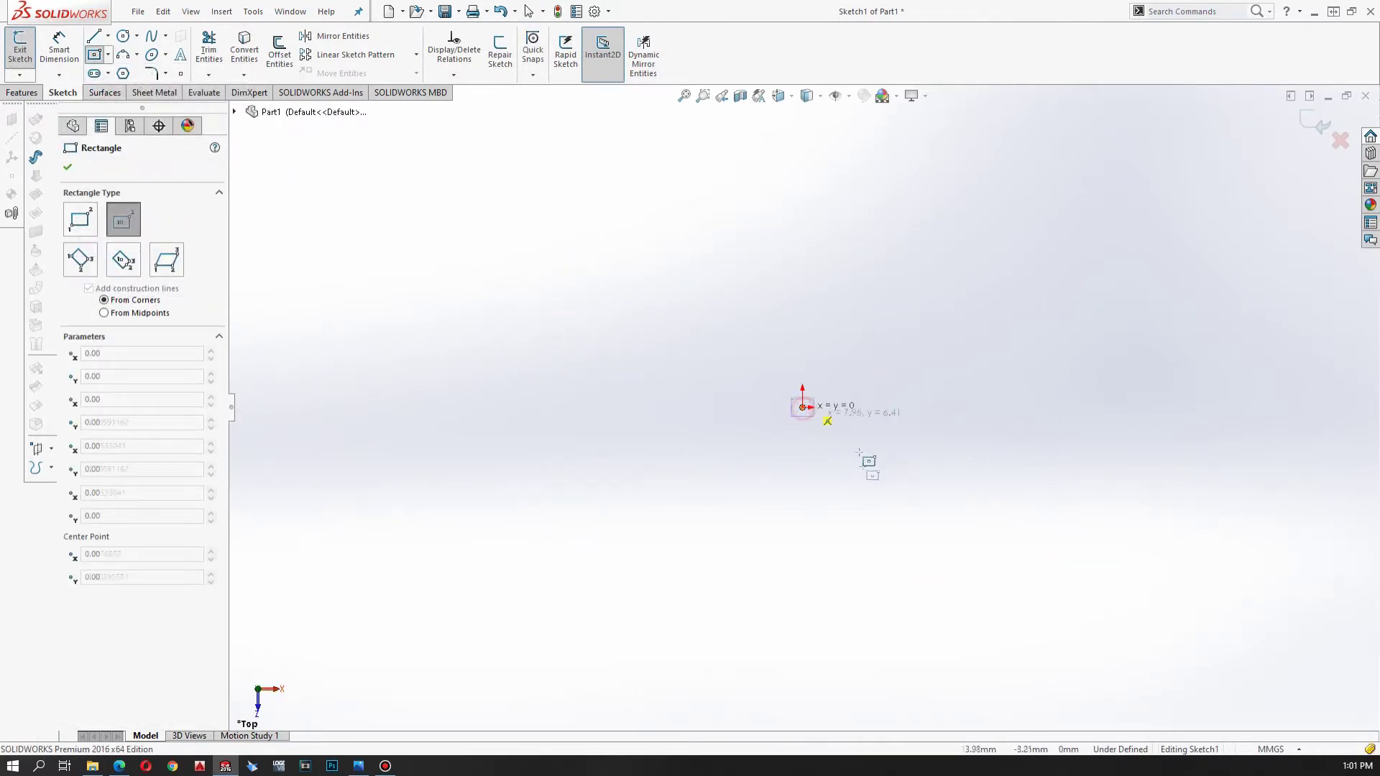
Step: Finish the centre rectangle and dimension its top edge 60 mm wide
left_click(960, 520)
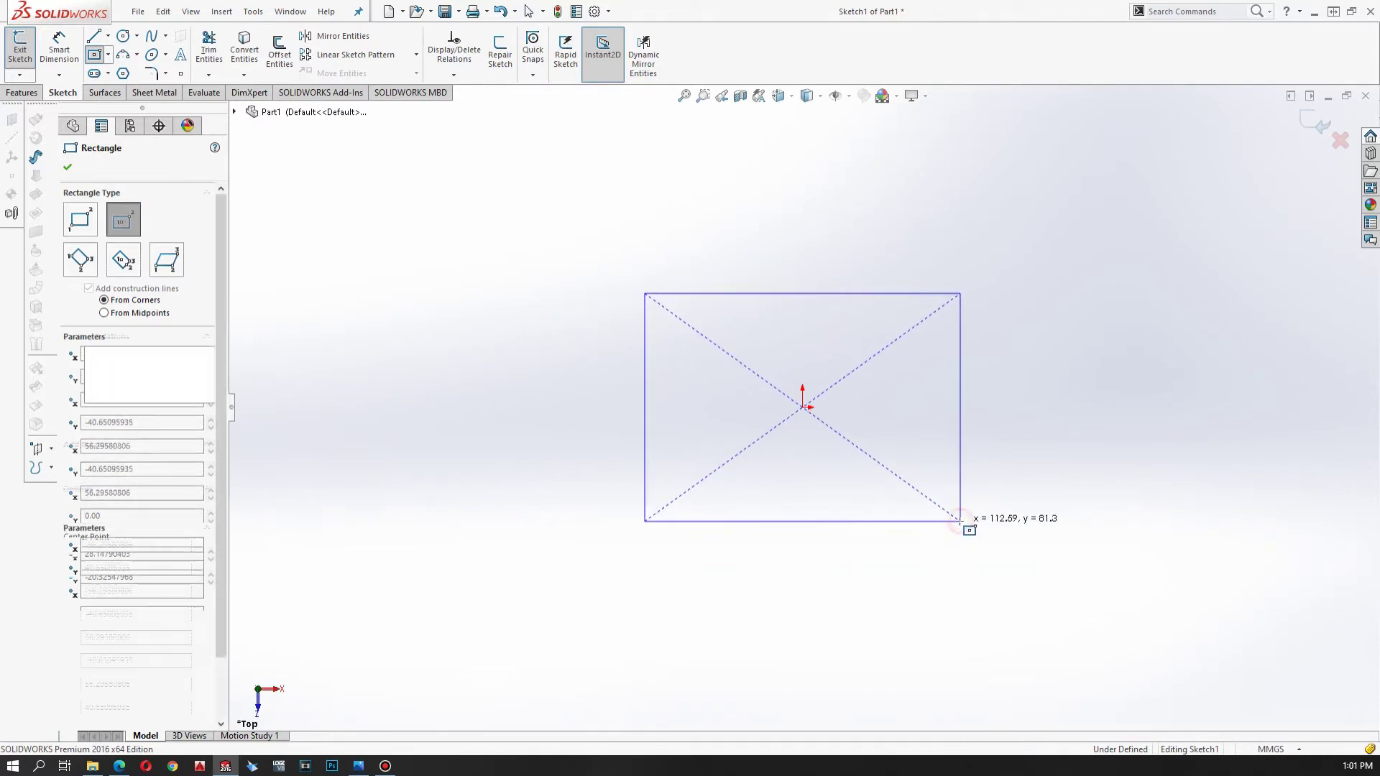
left_click(67, 169)
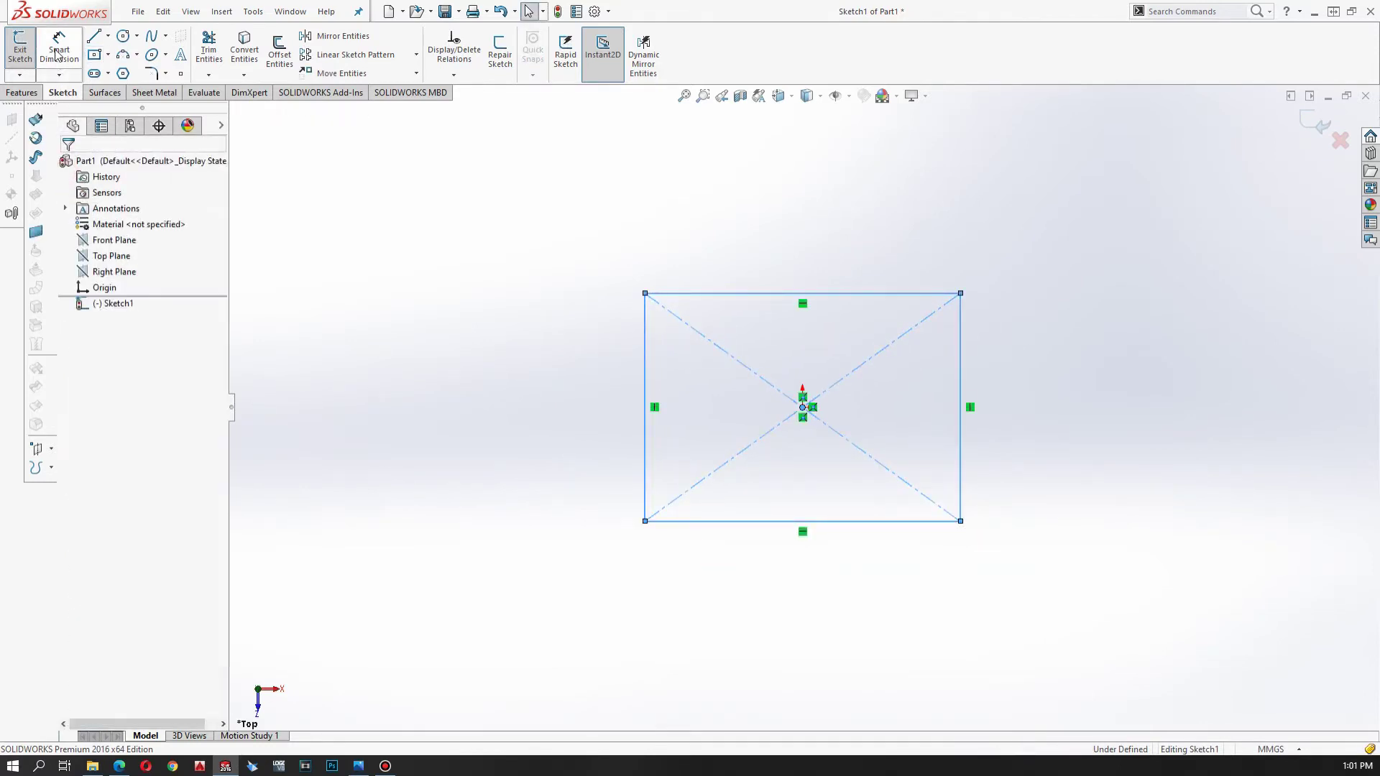
left_click(59, 49)
left_click(801, 293)
left_click(753, 205)
type("60")
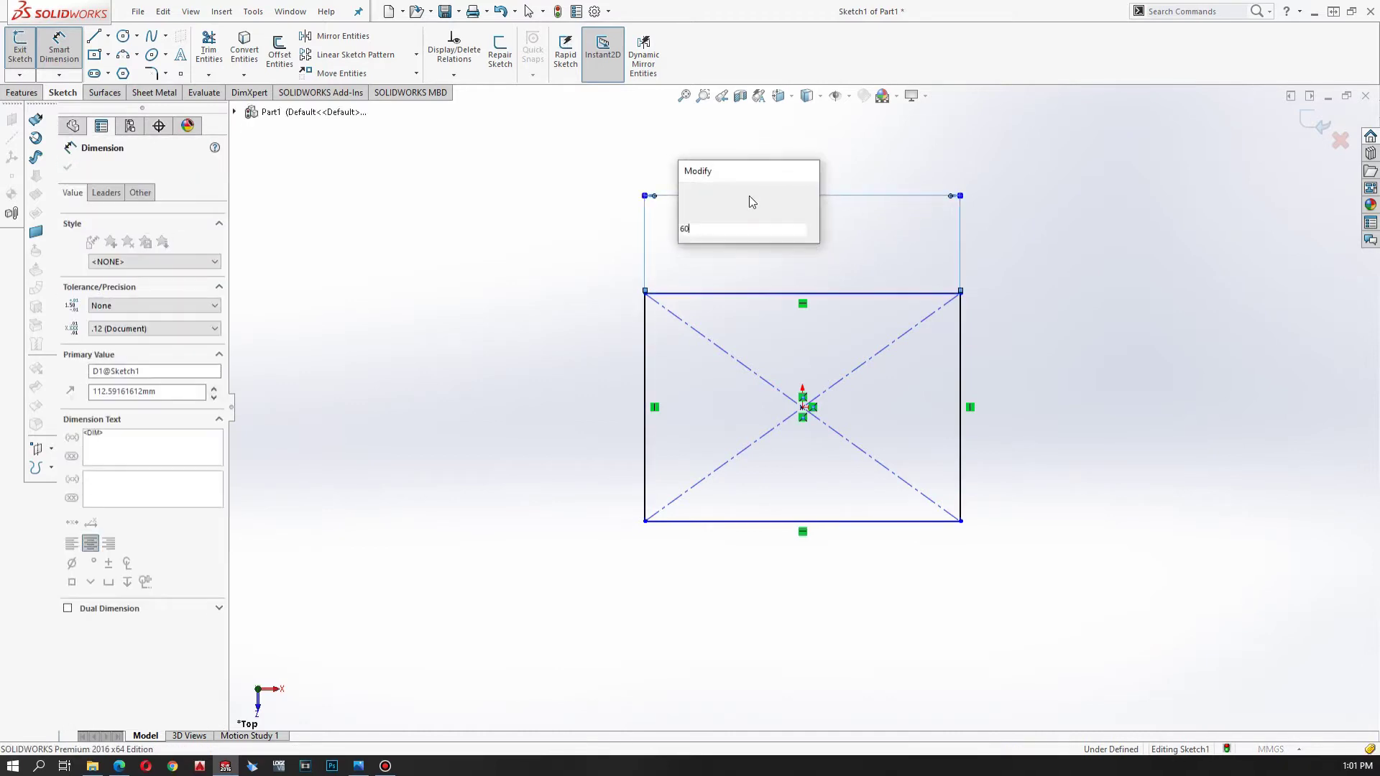
key("Return")
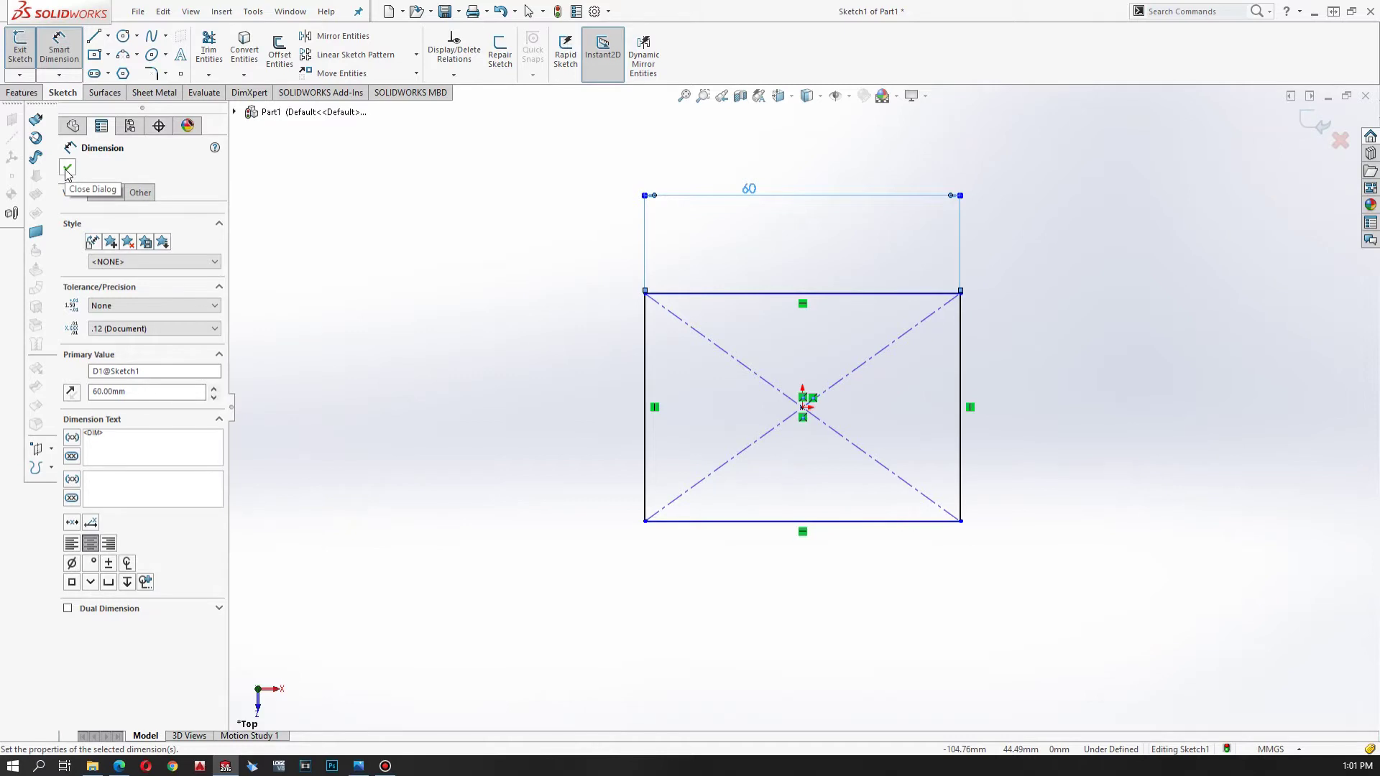
left_click(67, 170)
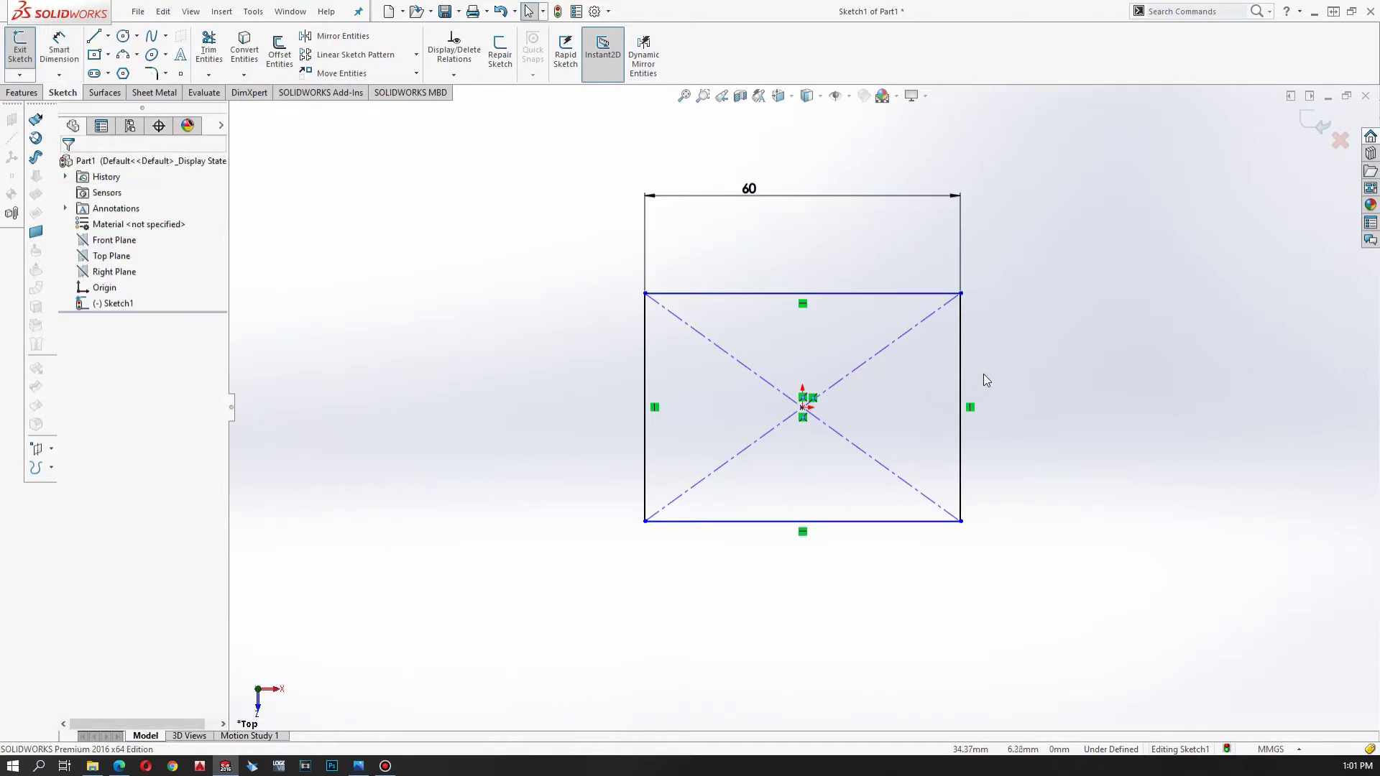
Step: Dimension the rectangle's right edge 40 mm tall
left_click(961, 396)
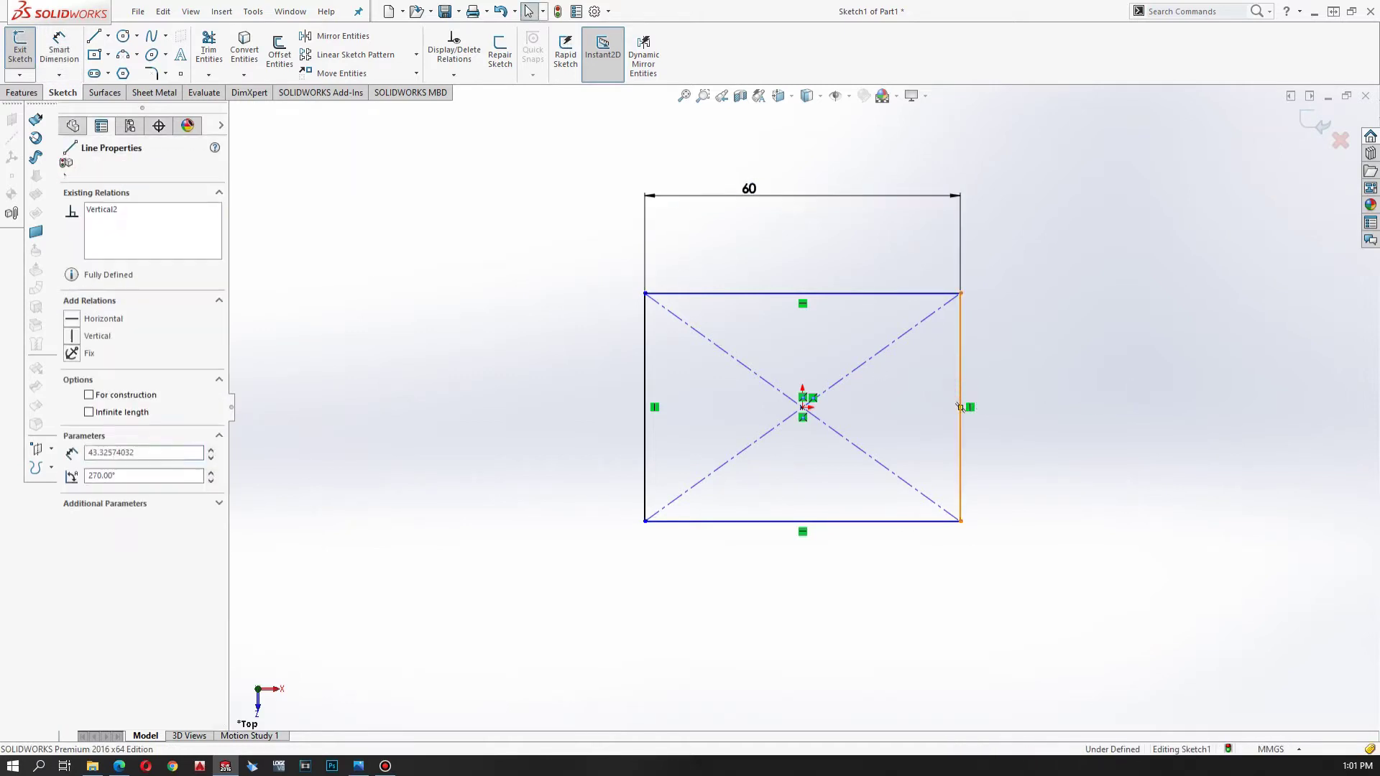
left_click(59, 51)
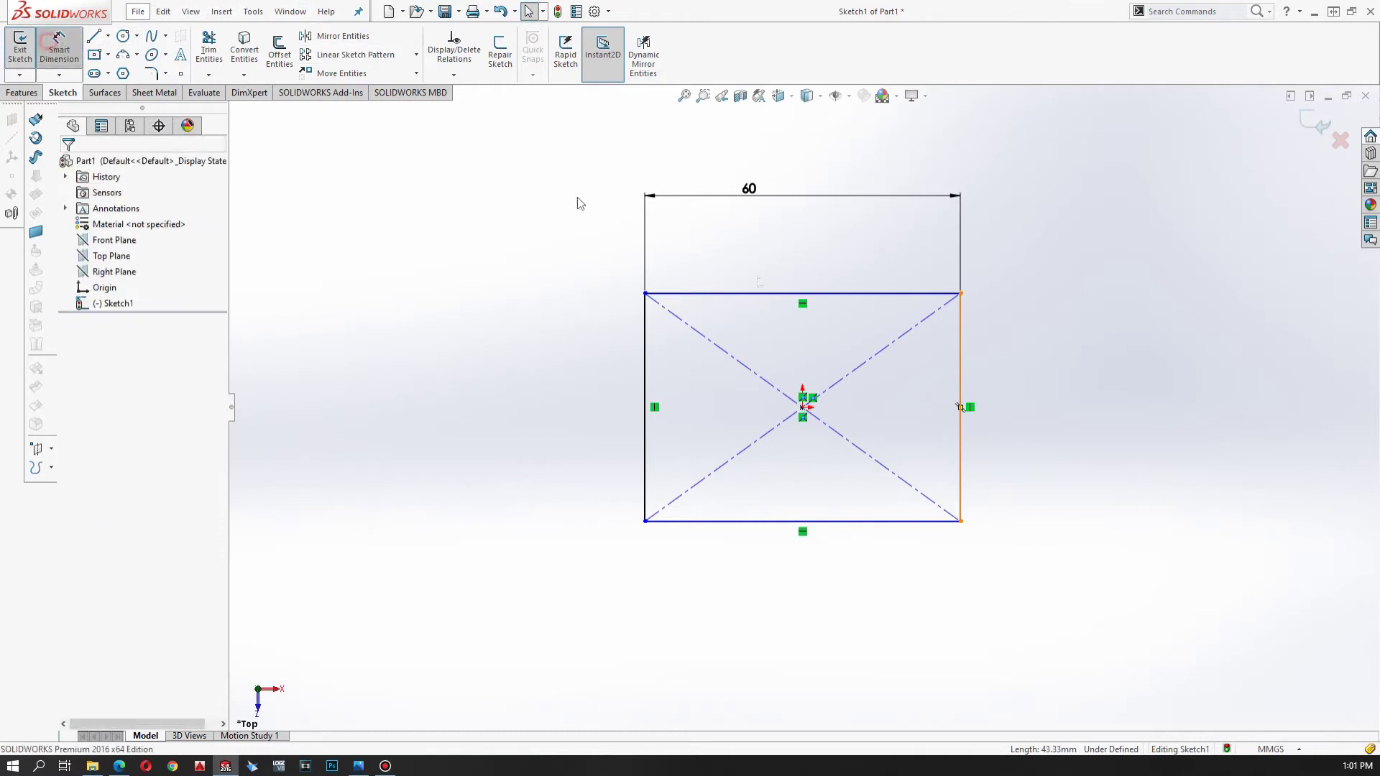
left_click(1094, 381)
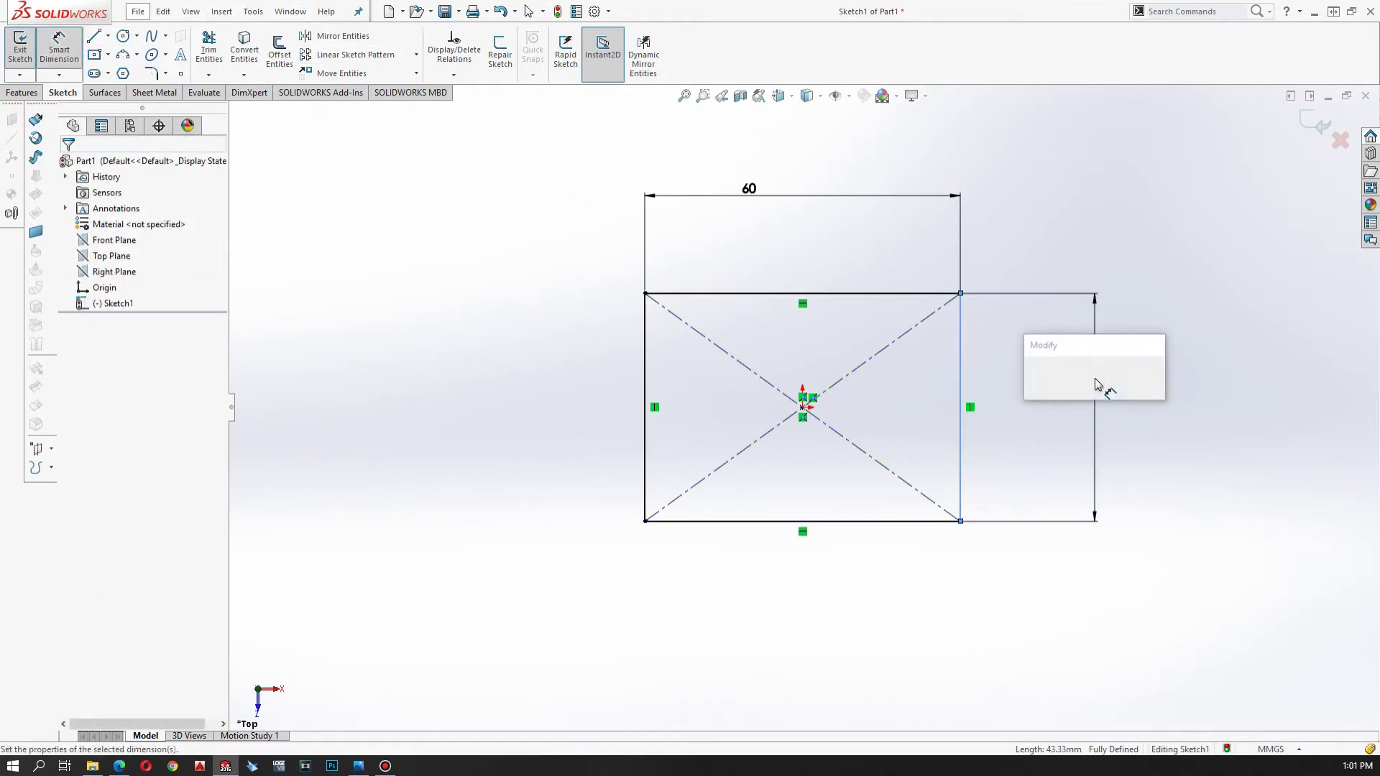
type("40.00mm")
key("Return")
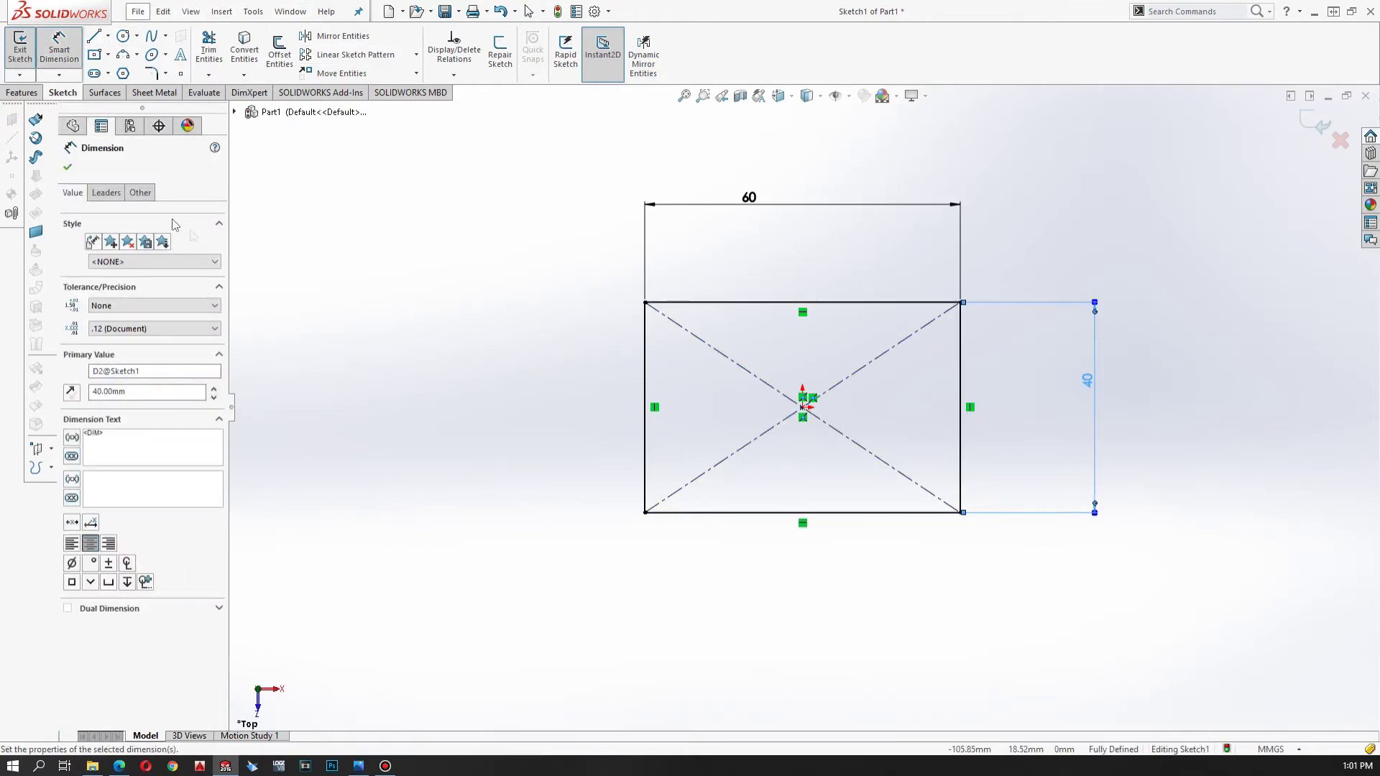
left_click(67, 169)
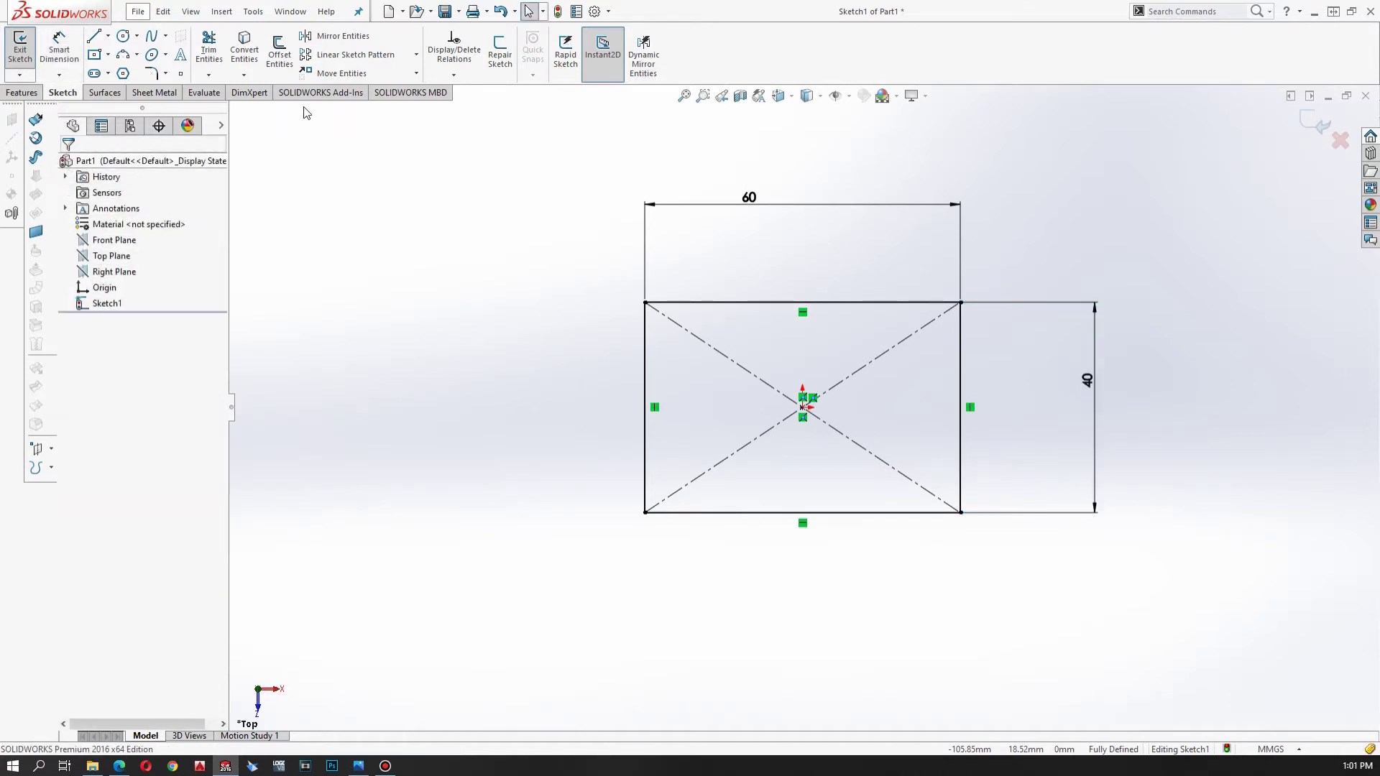
left_click(152, 72)
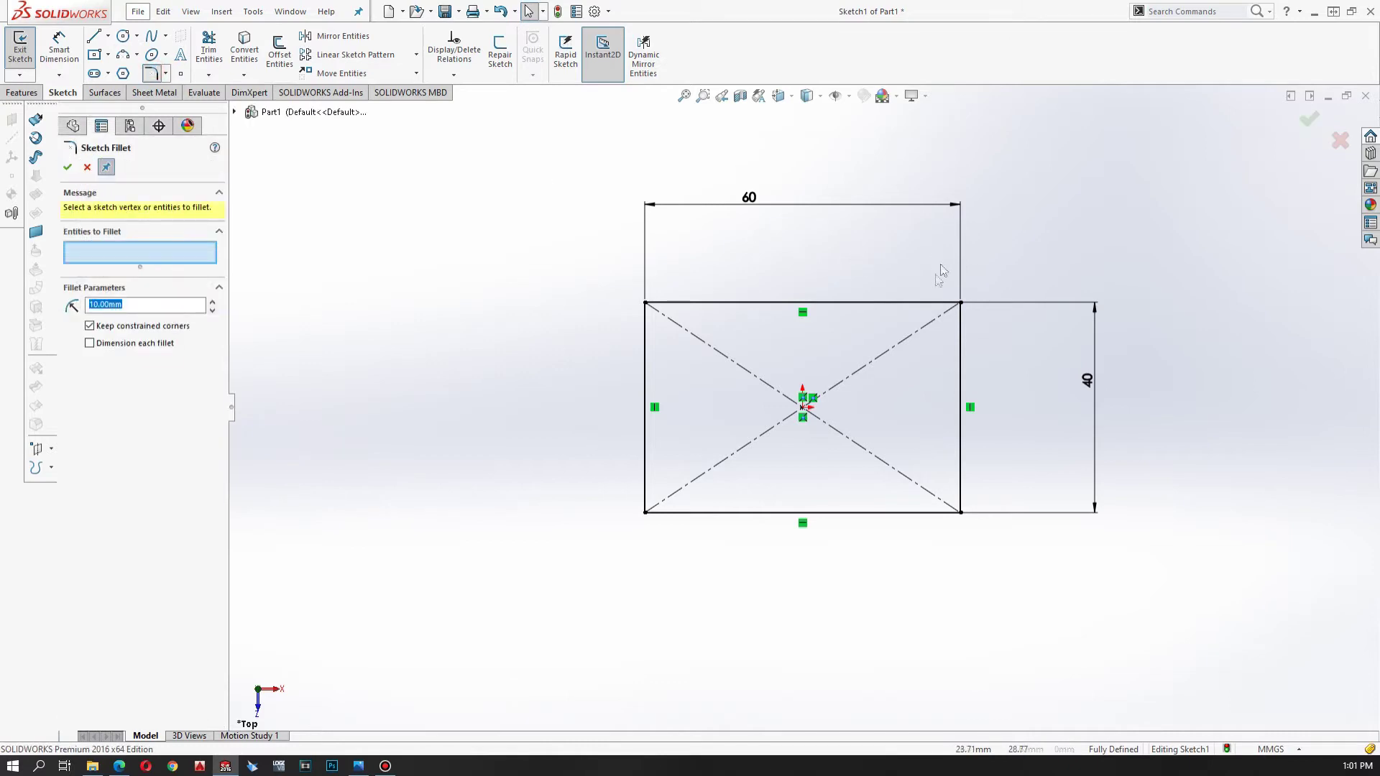
Step: Fillet the top and right edges at the top-right corner with a 20 mm radius
left_click(924, 303)
left_click(963, 366)
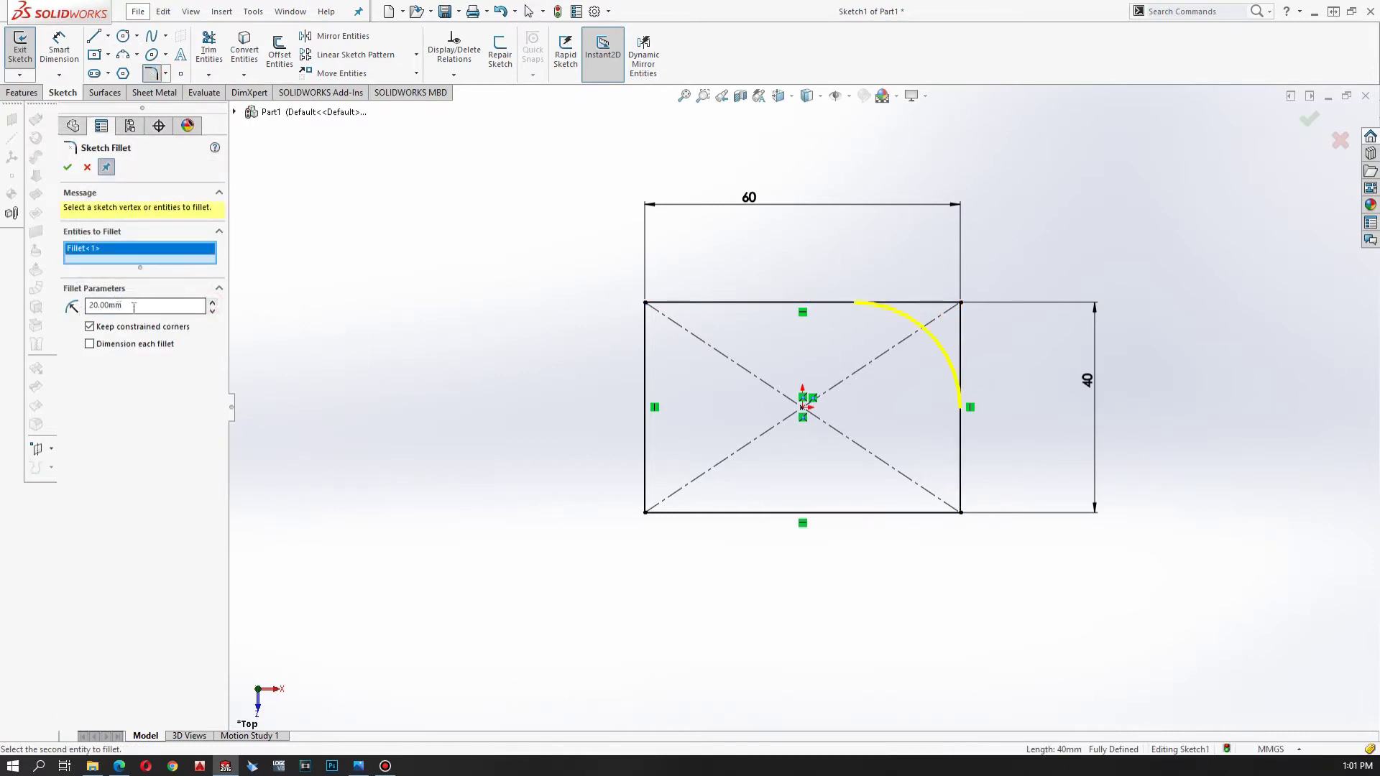
left_click(68, 171)
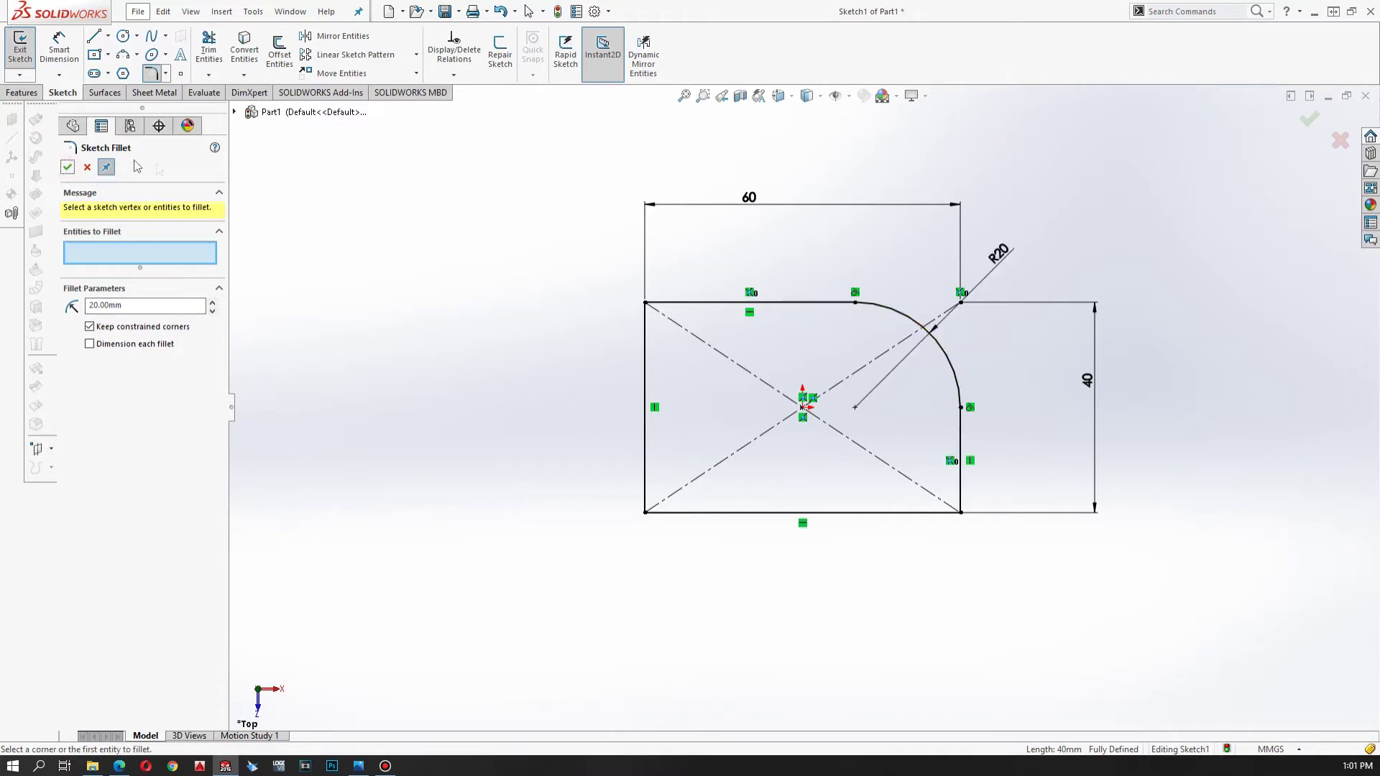
left_click(68, 168)
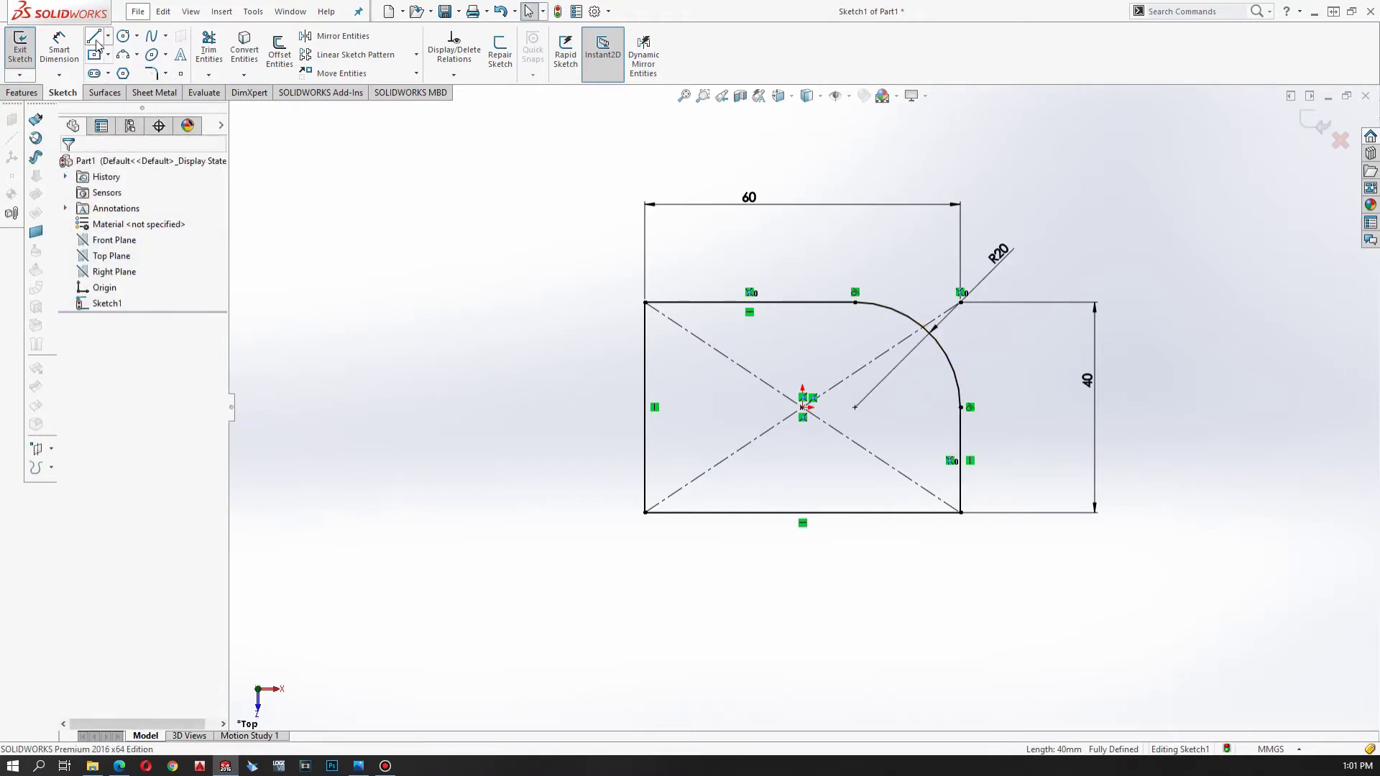
Step: Draw a vertical line from the rectangle's top edge to its bottom edge
left_click(748, 302)
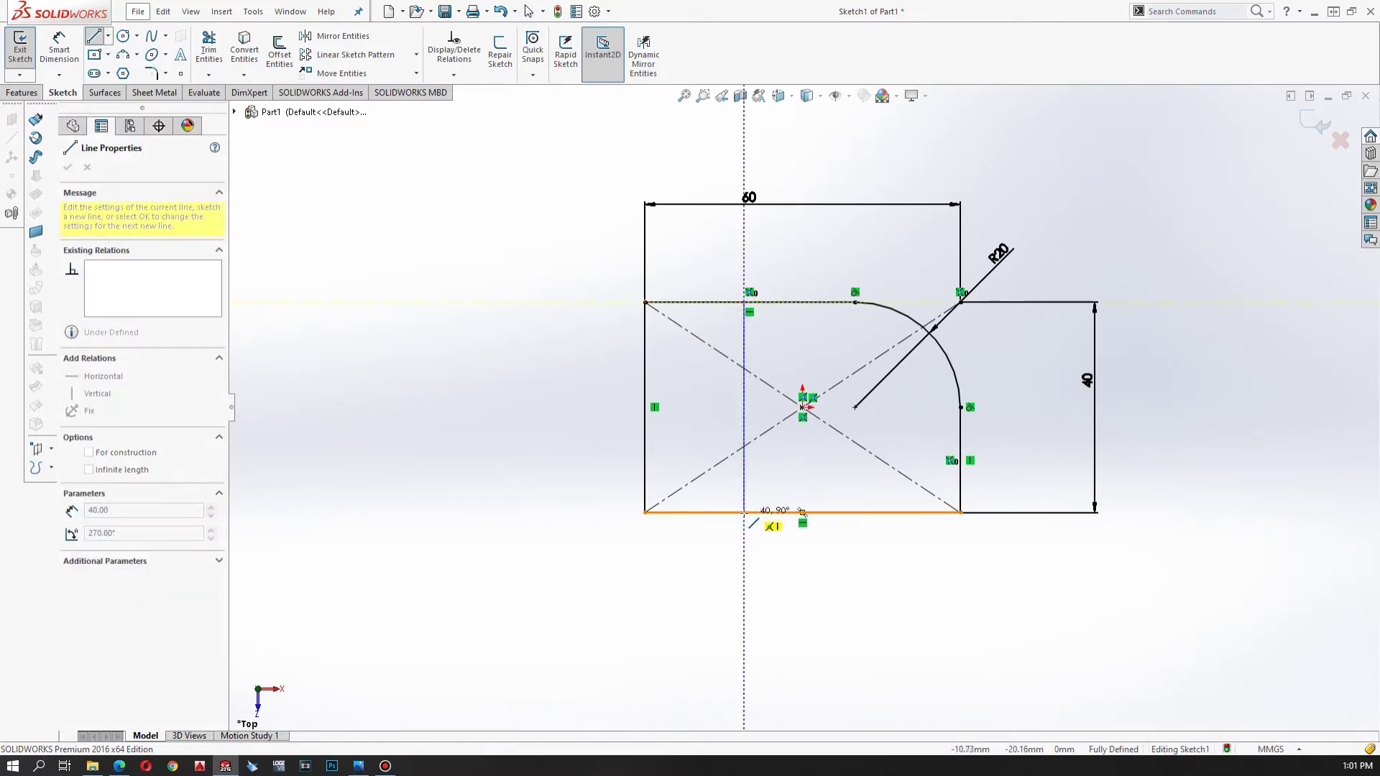
left_click(744, 513)
key("Escape")
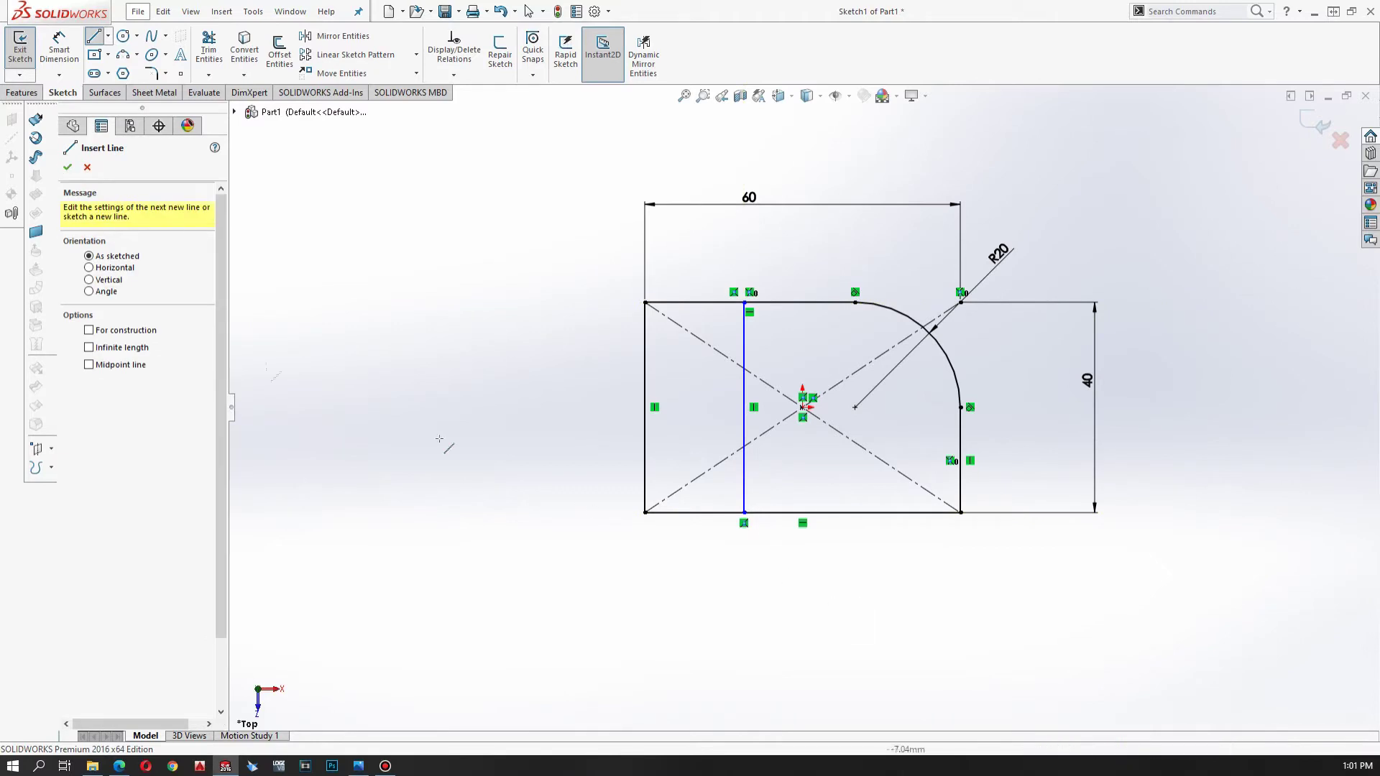
left_click(71, 168)
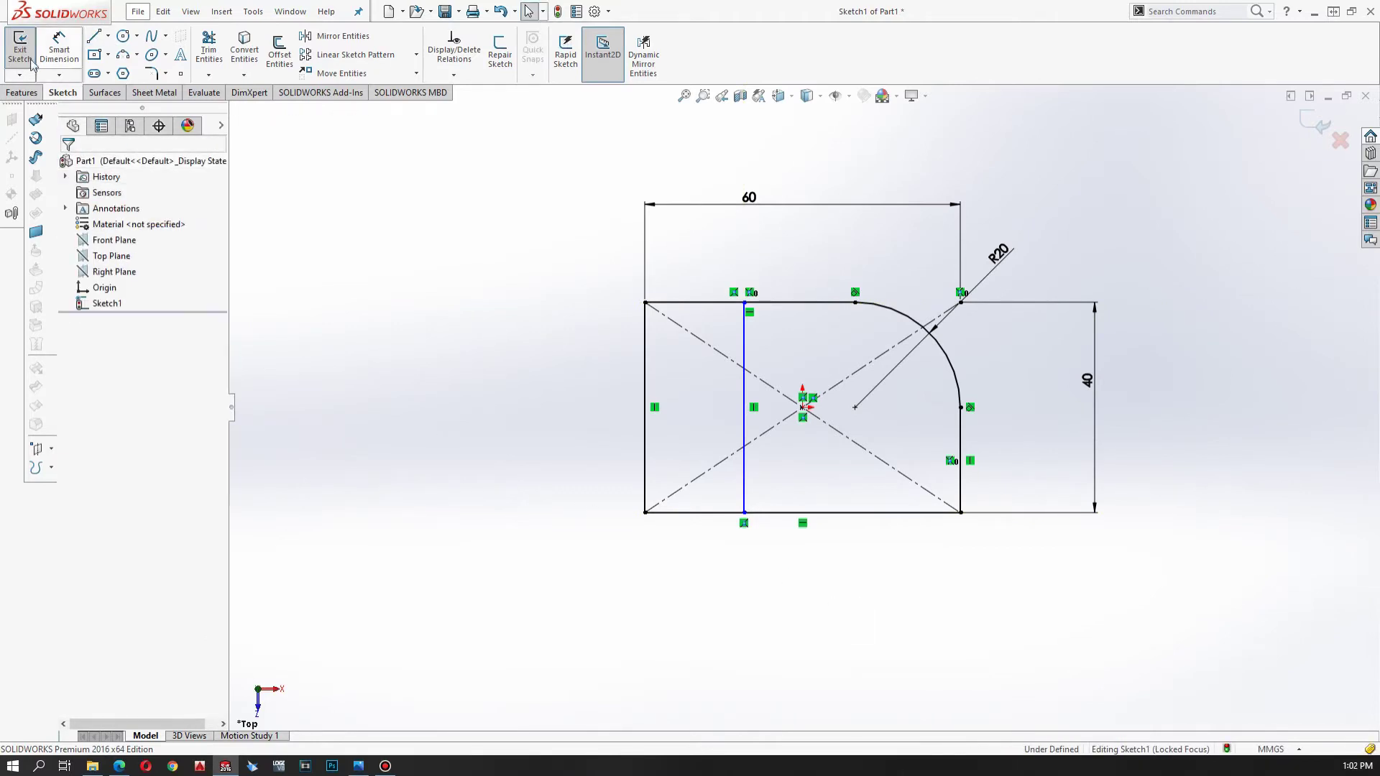
Step: Dimension the new vertical line 20 mm from the left edge
left_click(59, 50)
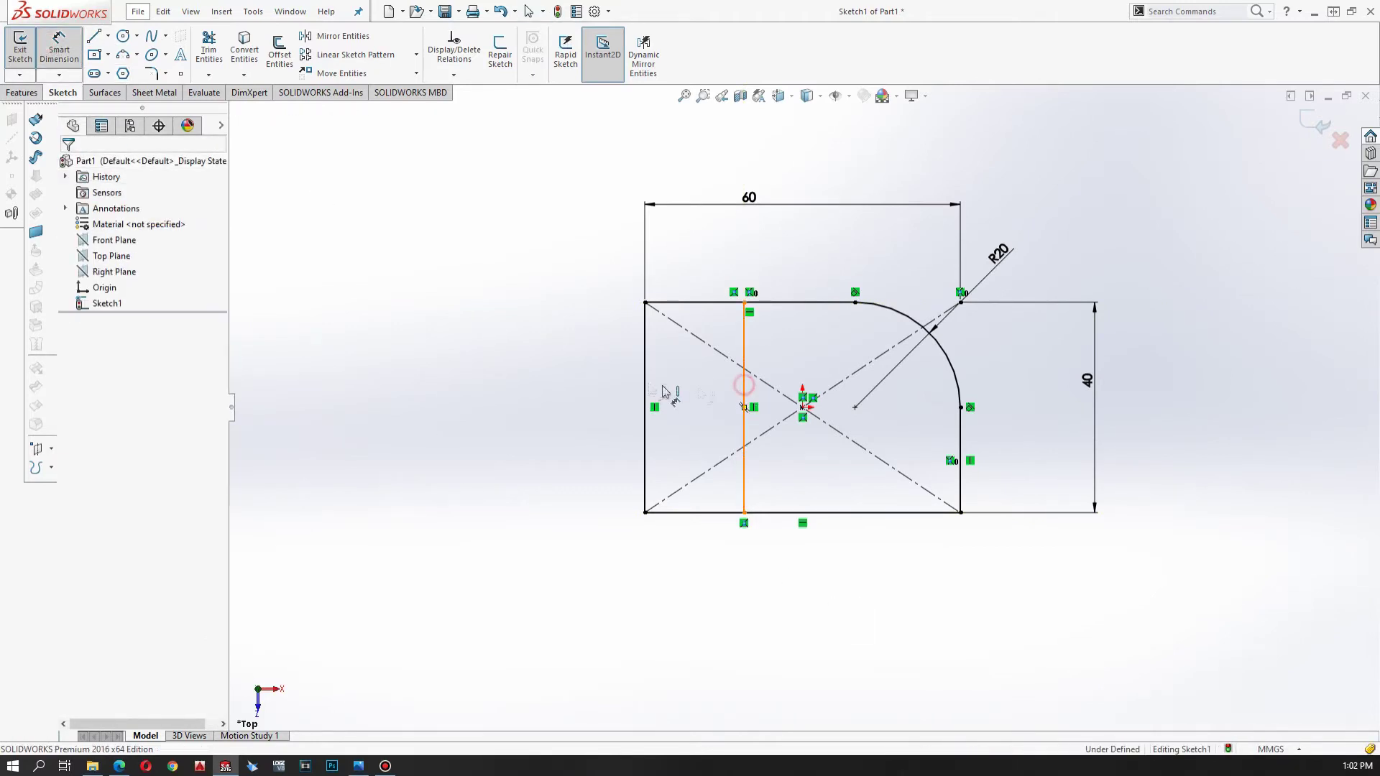
left_click(744, 390)
left_click(645, 381)
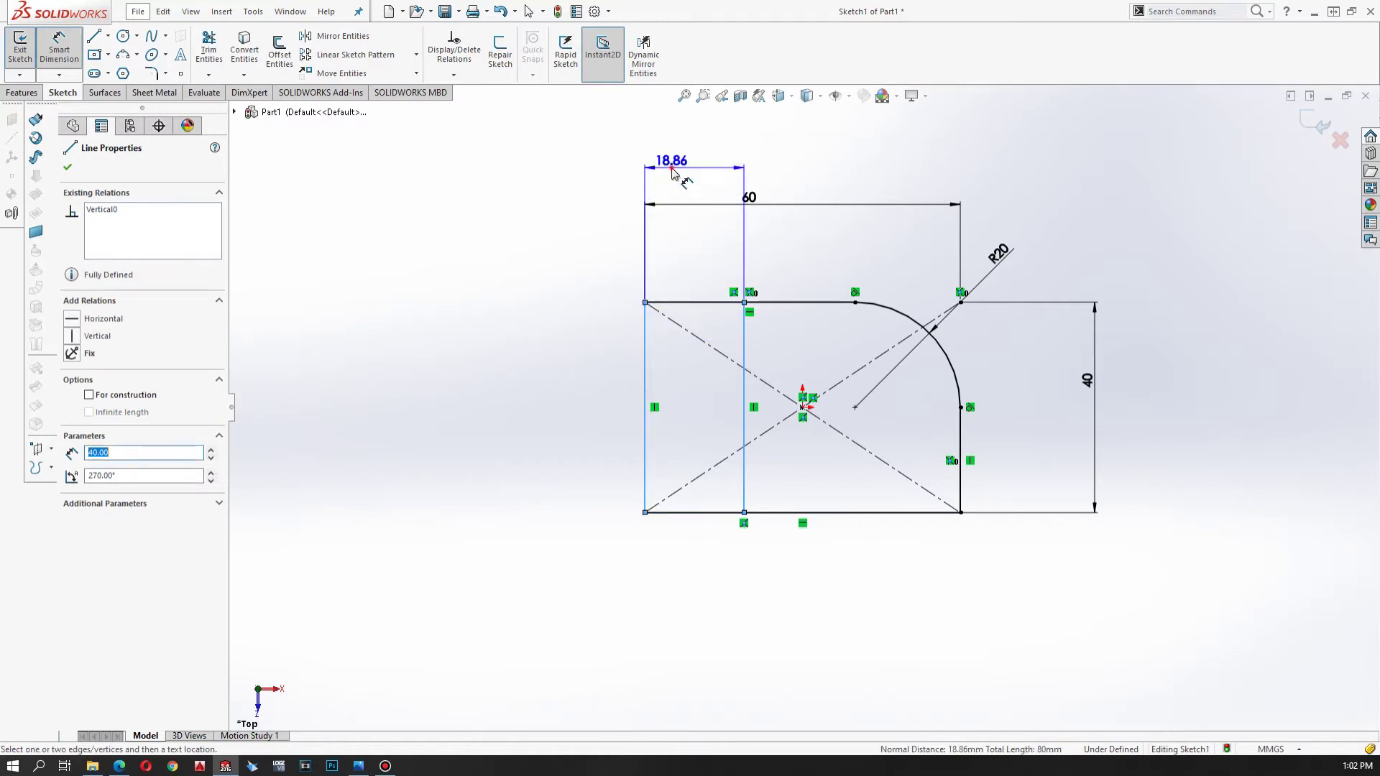
left_click(673, 172)
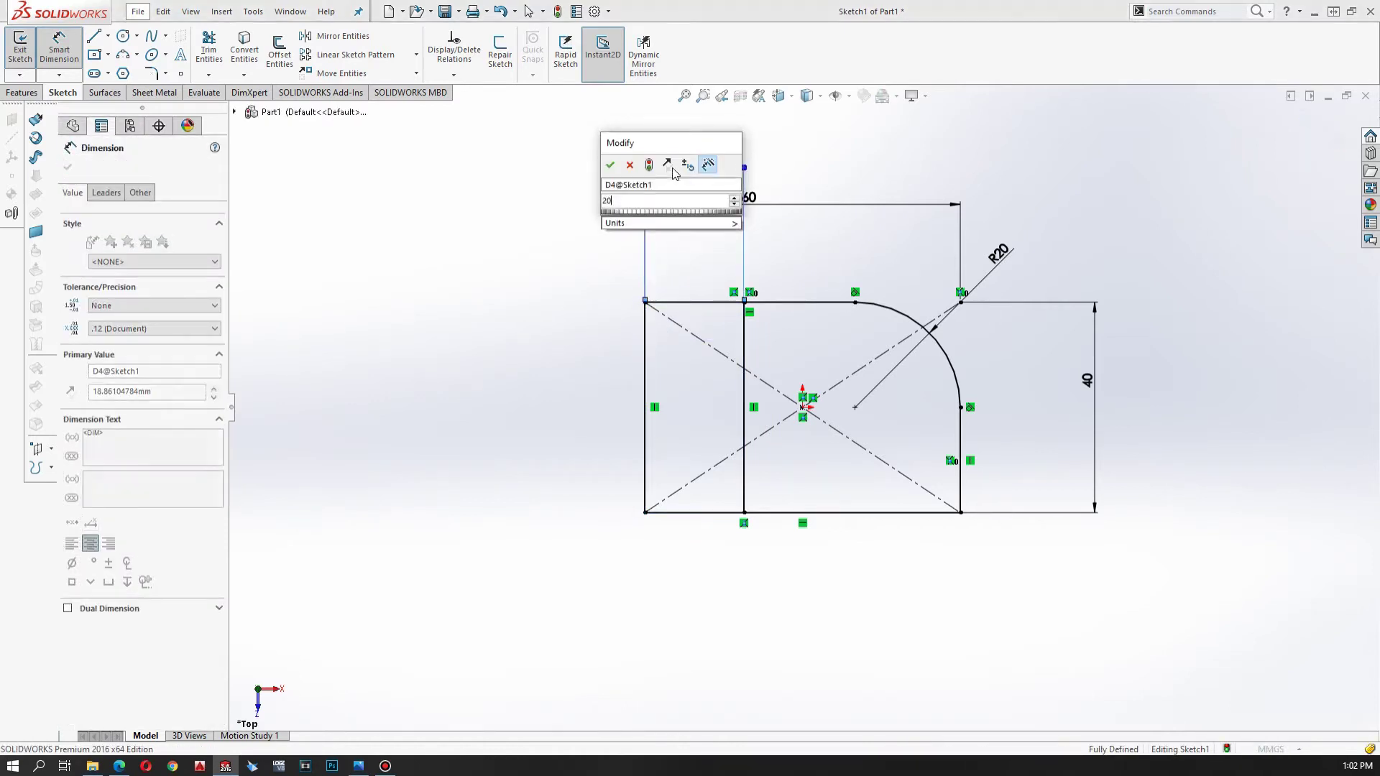
type("20")
key("Return")
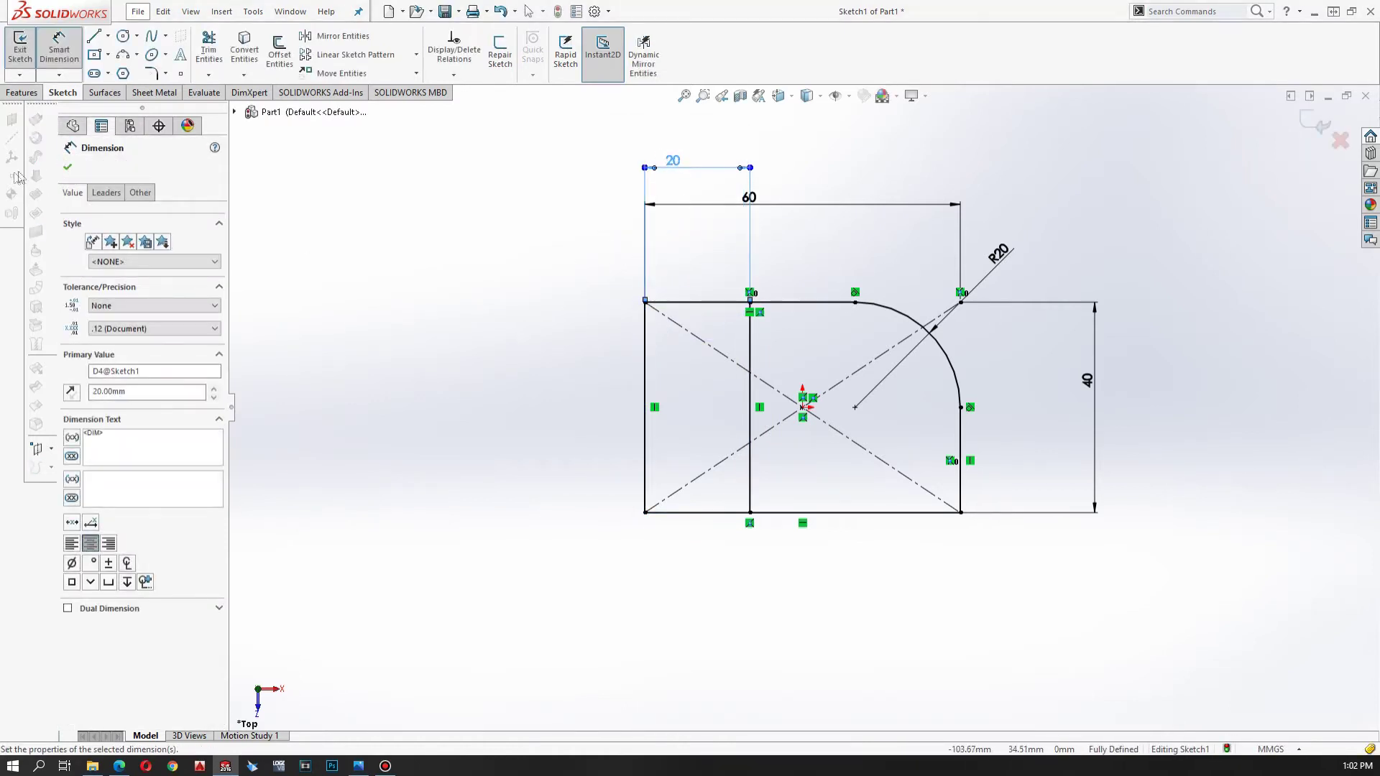
left_click(68, 167)
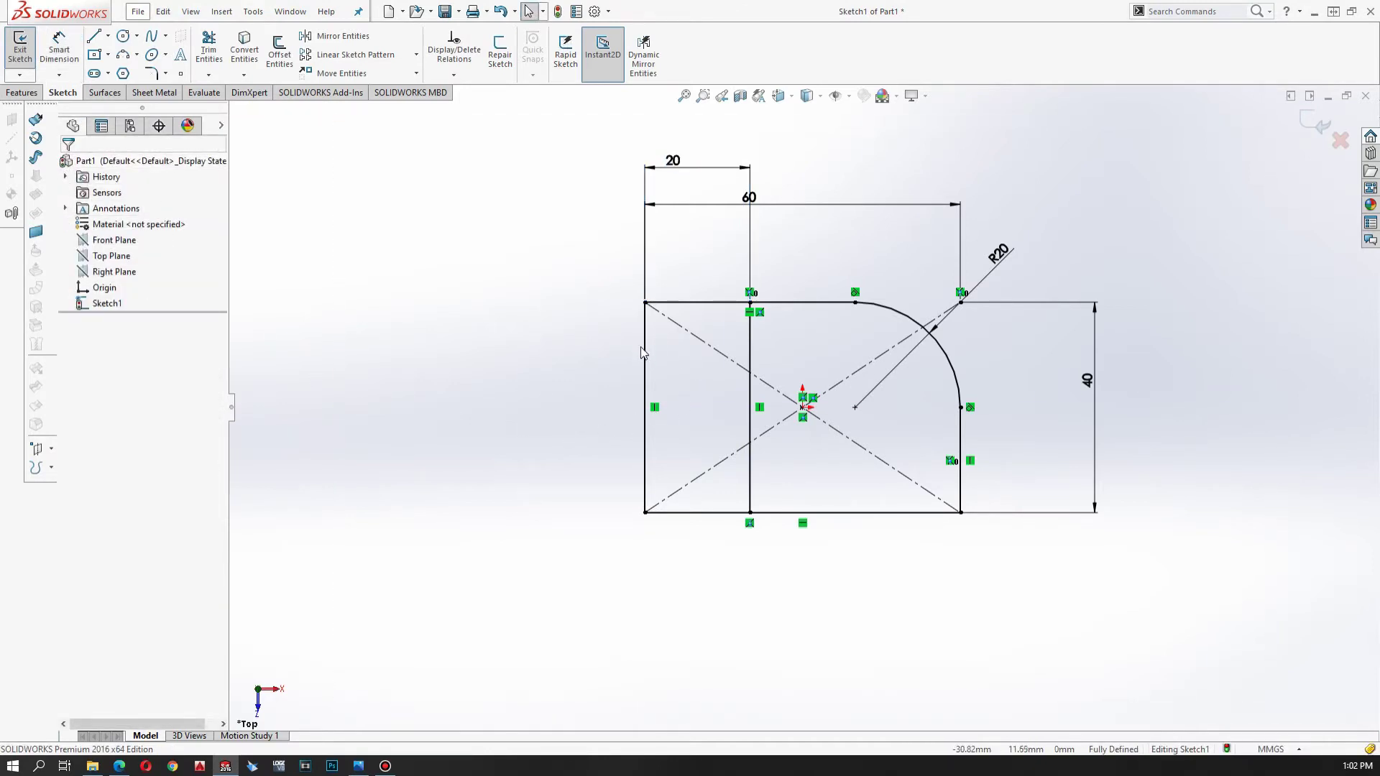
Step: Draw a closed right triangle with vertical, horizontal and sloped lines inside the base
left_click(94, 41)
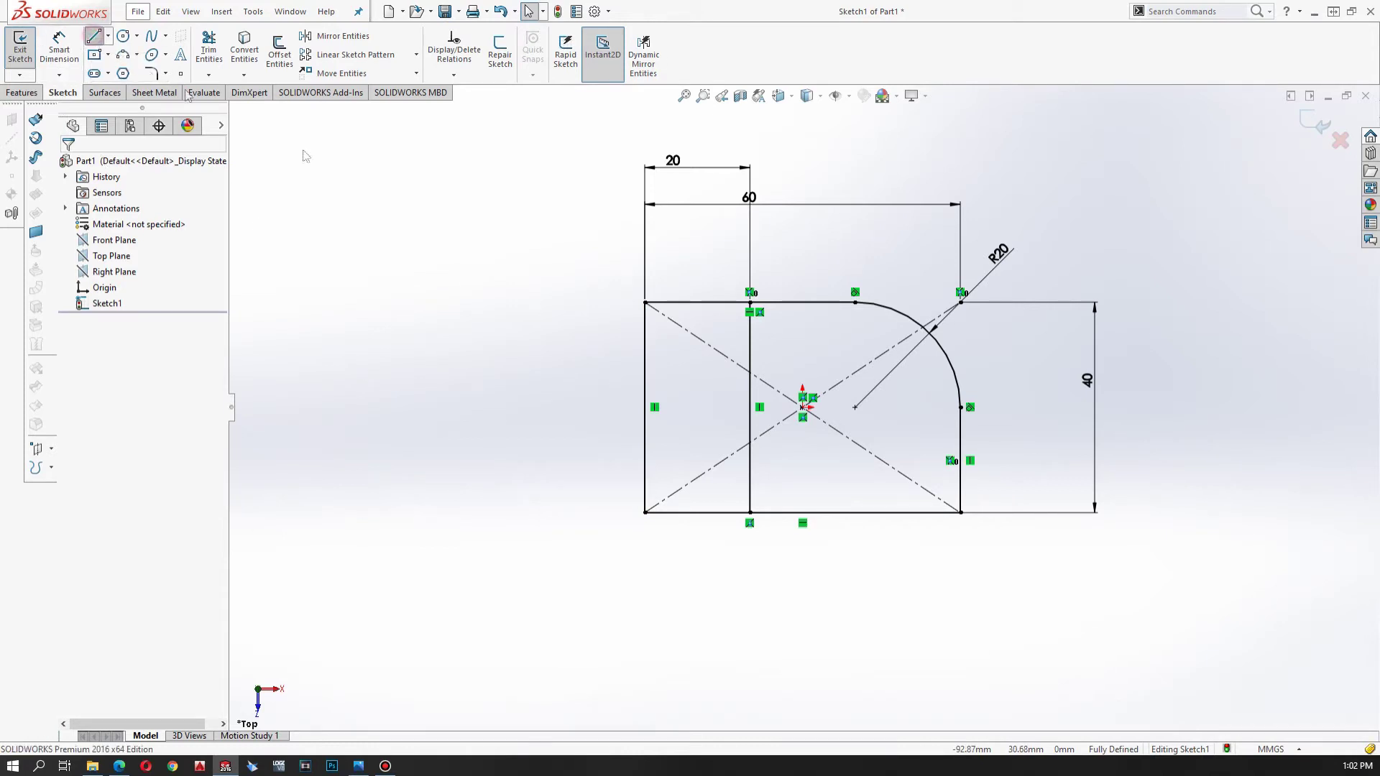
left_click(785, 338)
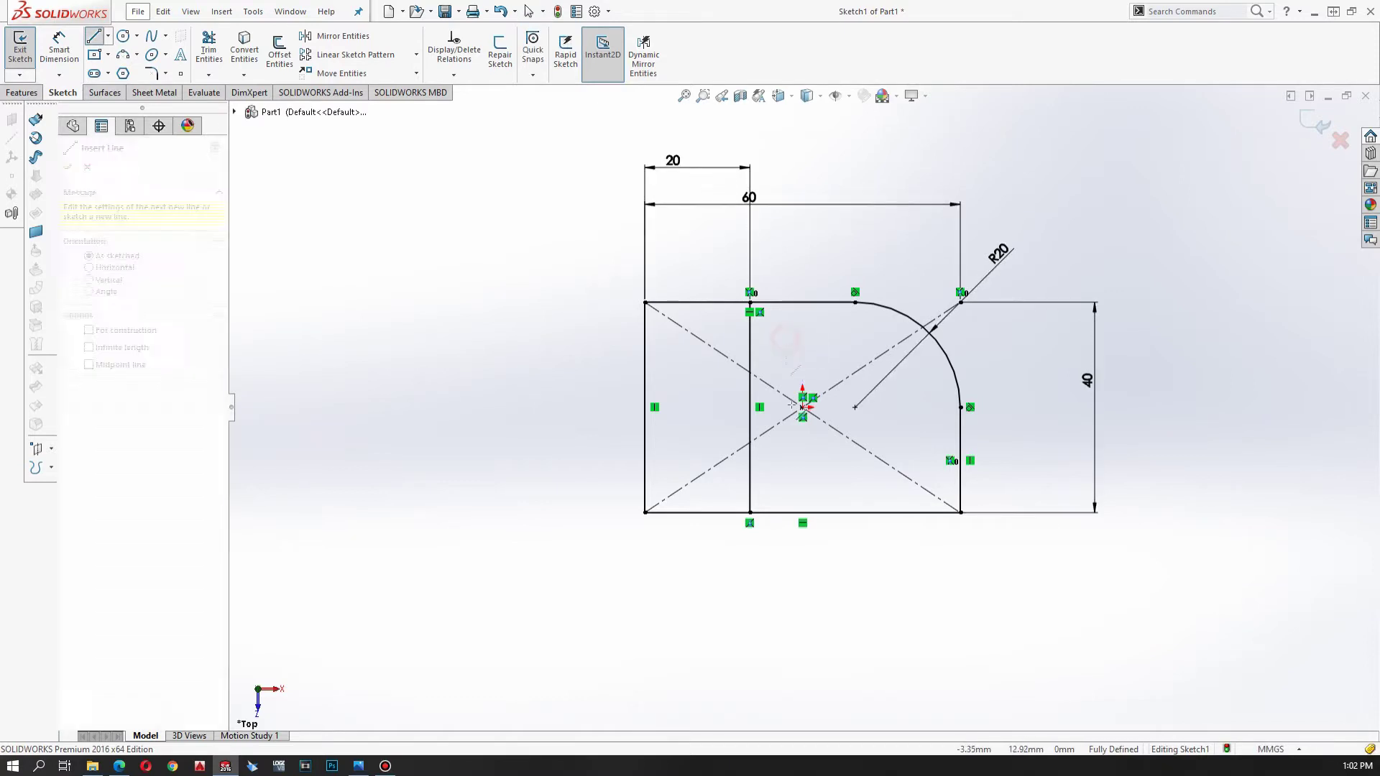
left_click(785, 477)
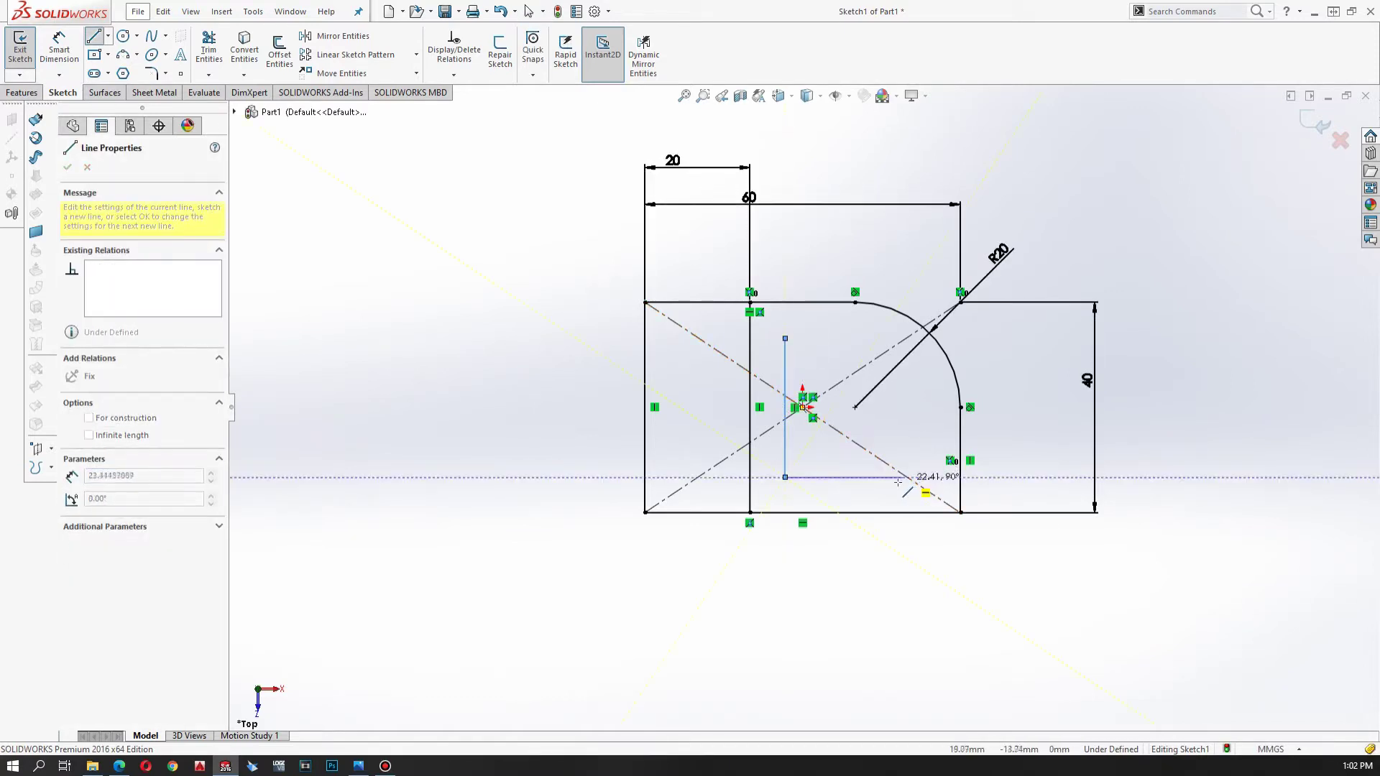
left_click(895, 476)
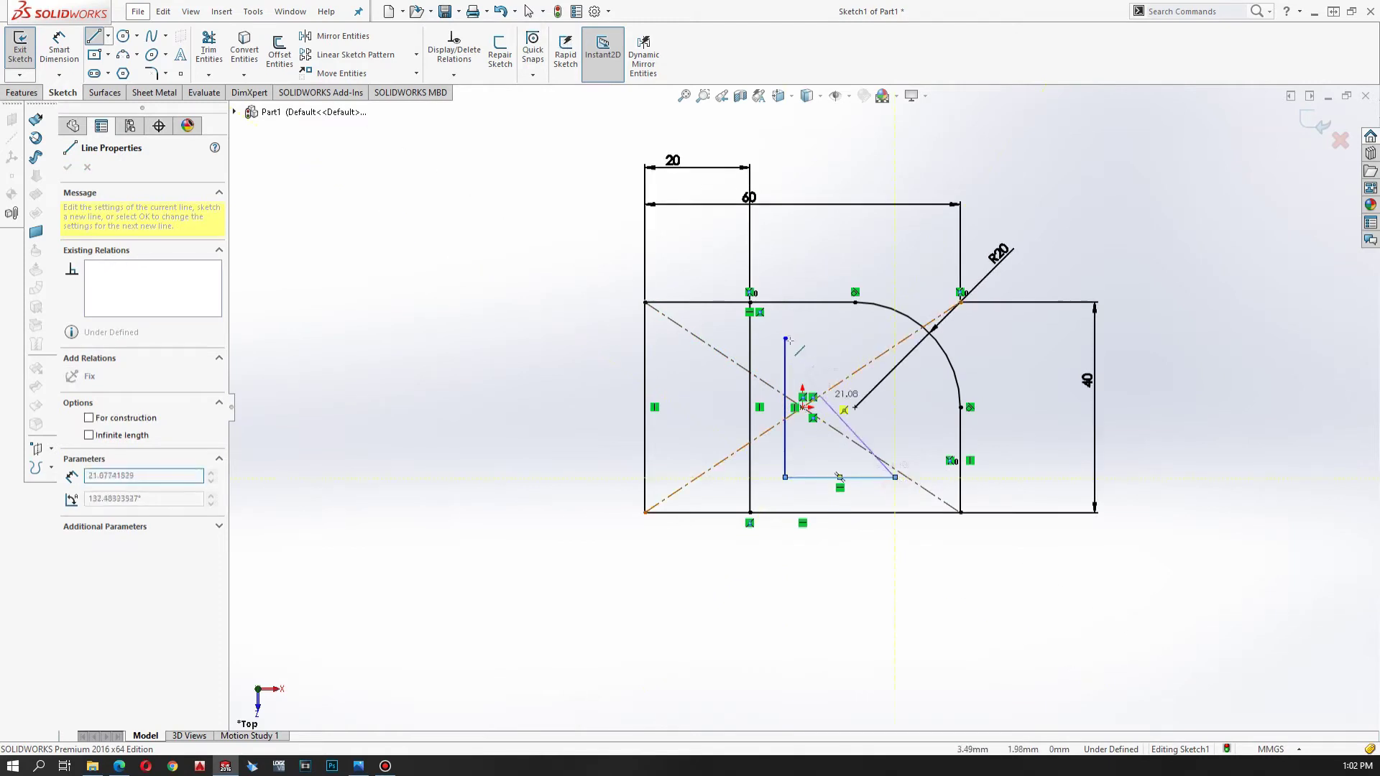
left_click(785, 339)
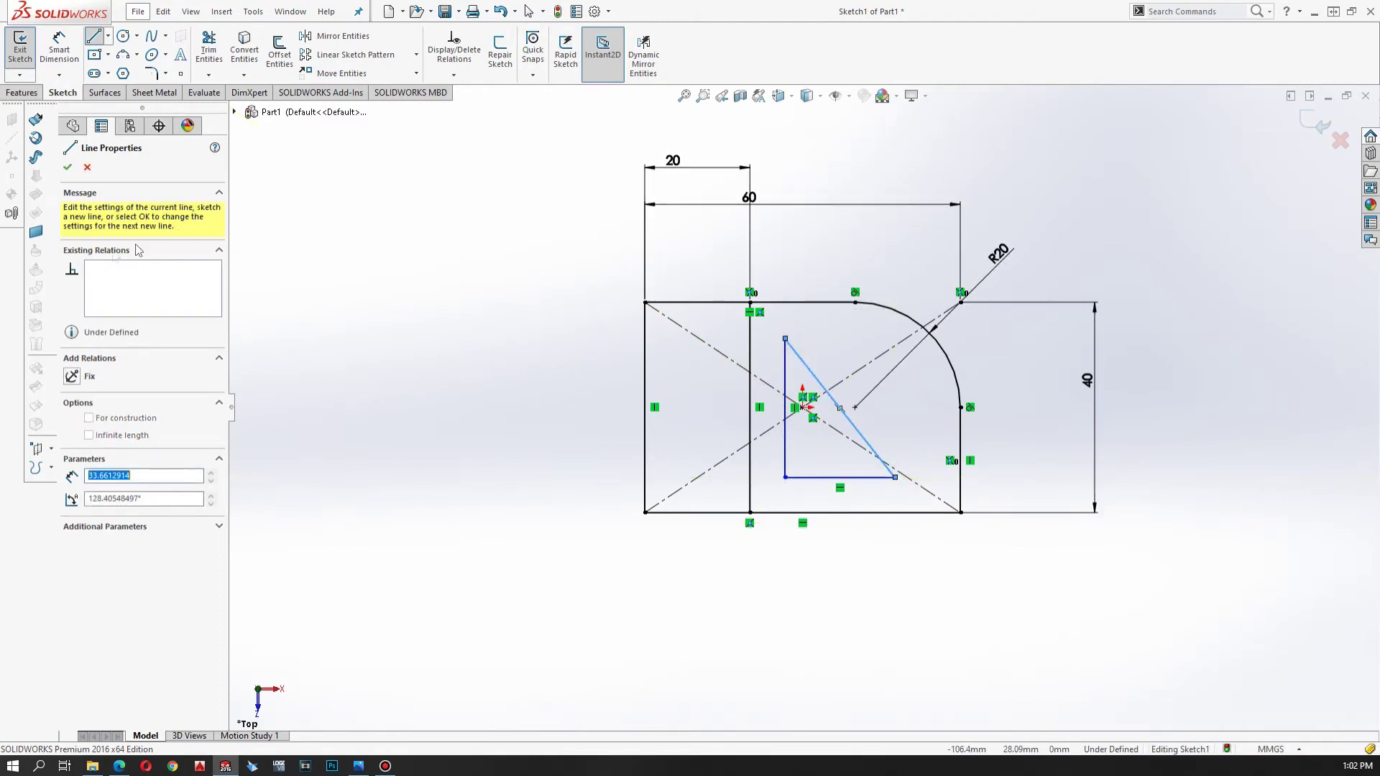
Step: Position the triangle 10 mm above the bottom edge and 10 mm from the inner line
left_click(59, 43)
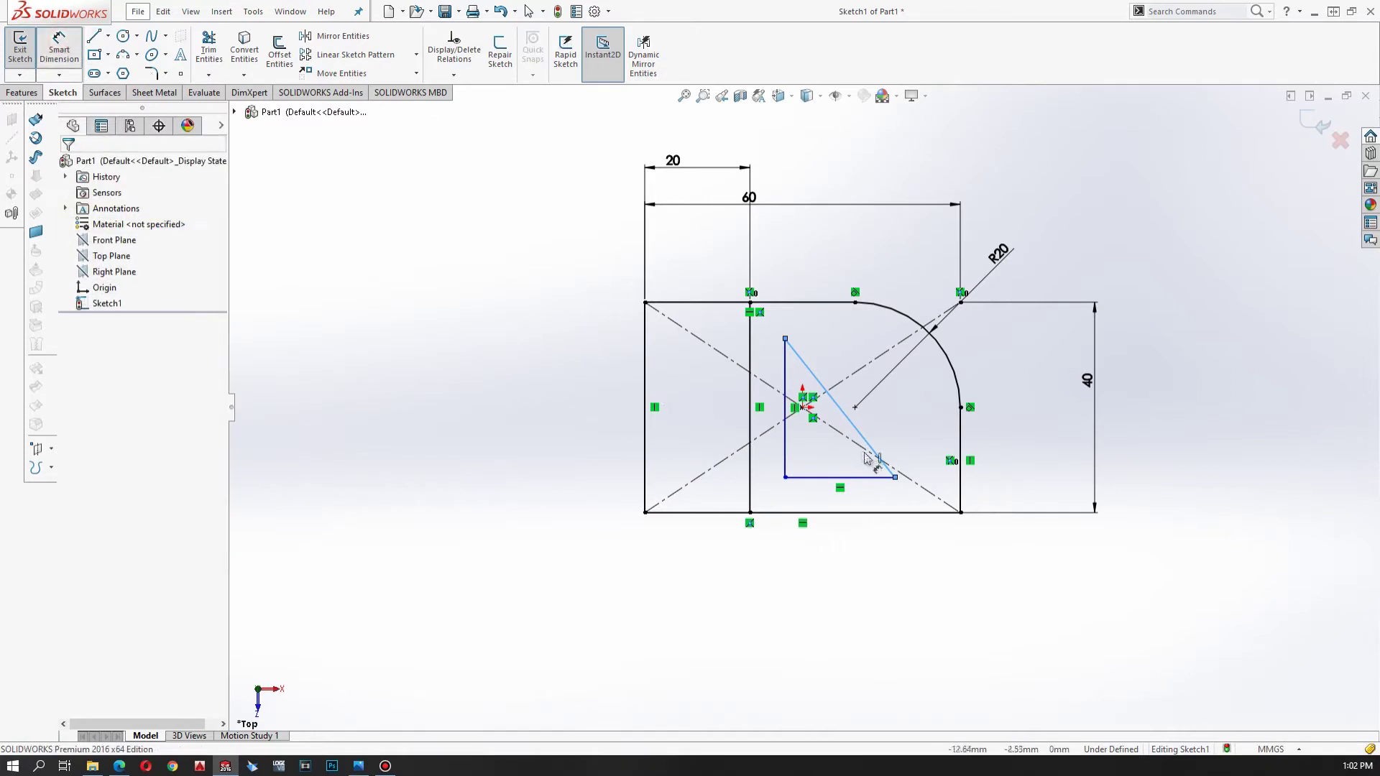
left_click(860, 477)
left_click(872, 513)
left_click(530, 515)
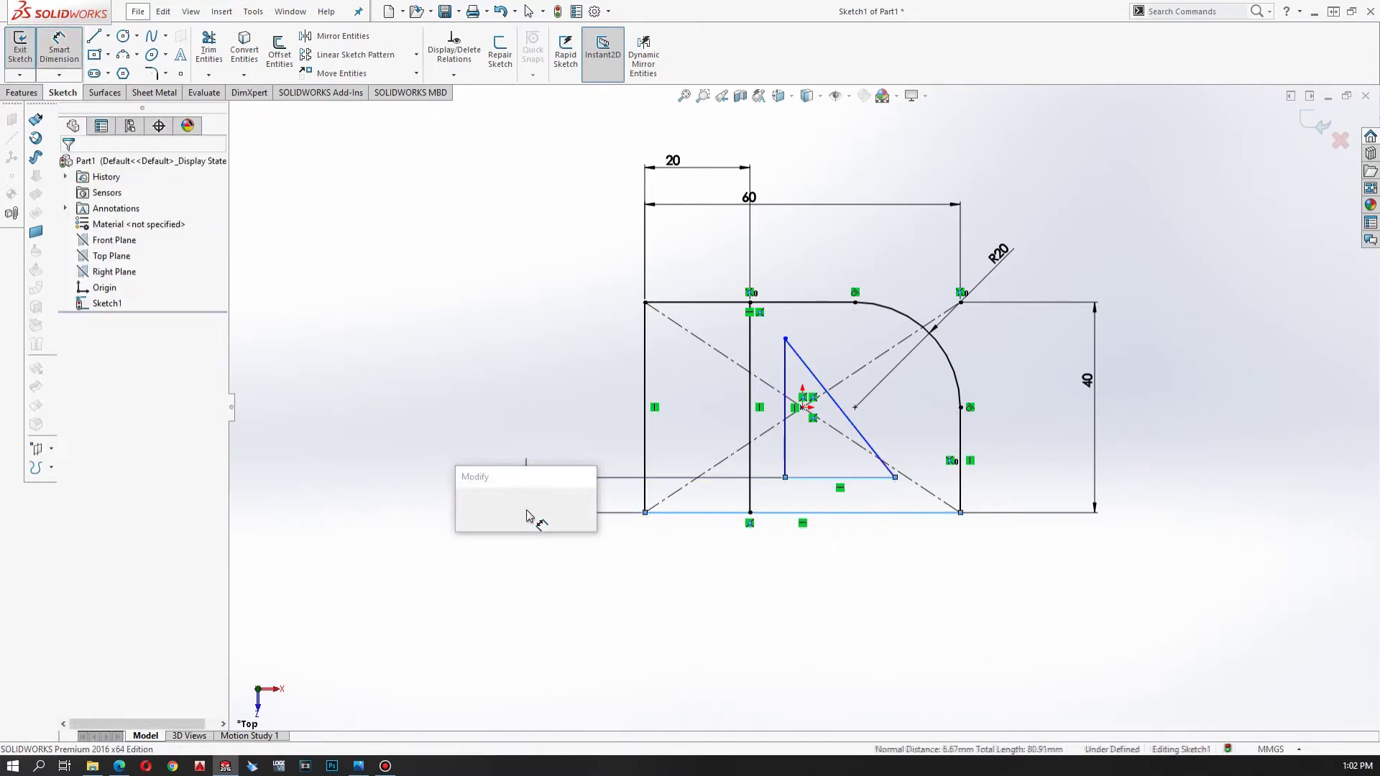
type("10")
key("Return")
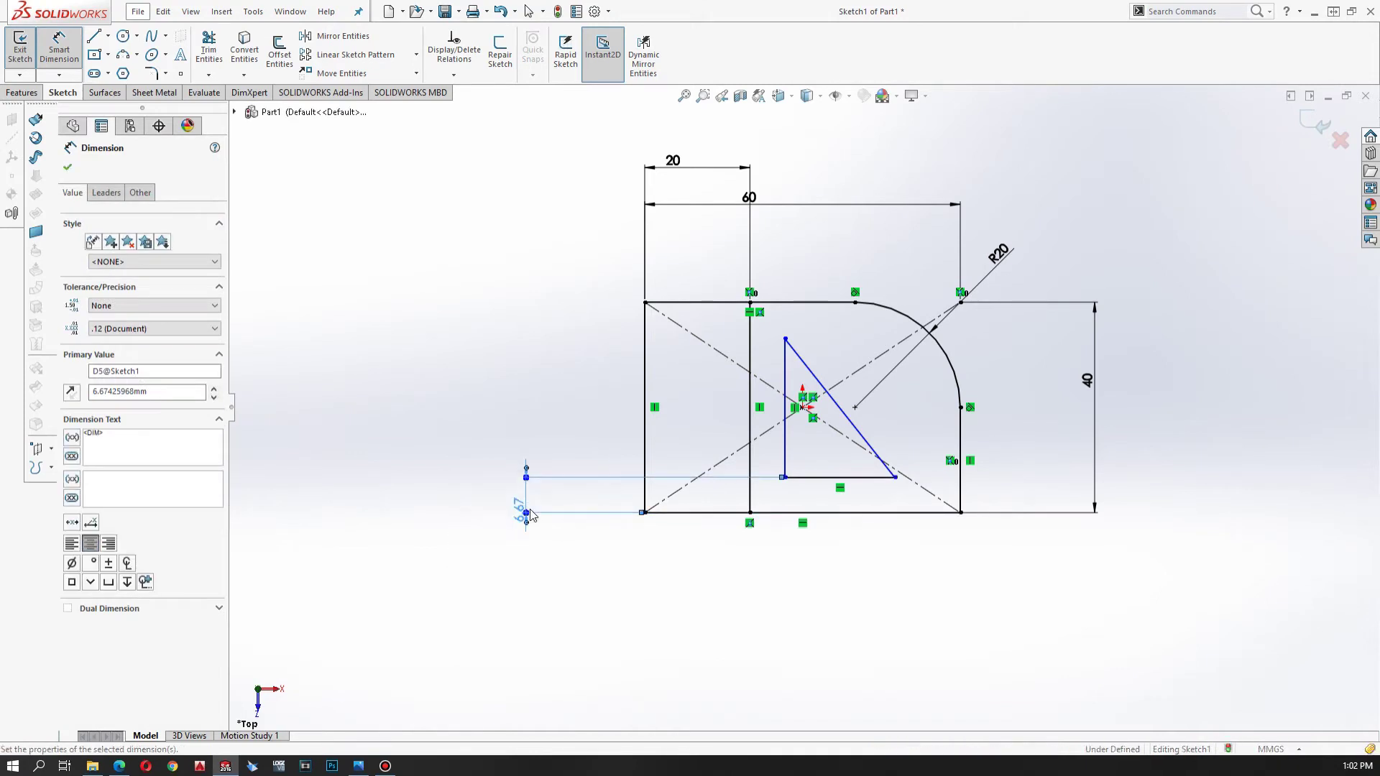
left_click(784, 385)
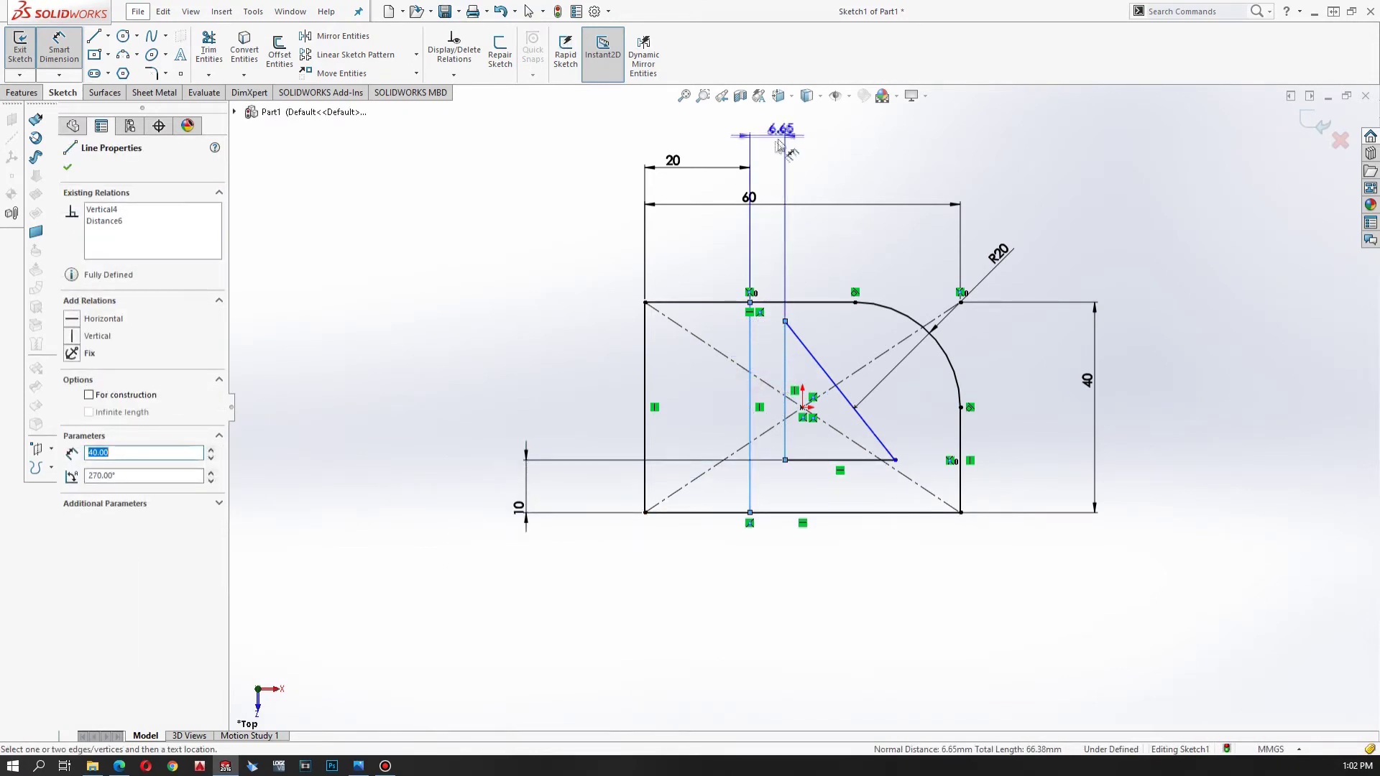
left_click(778, 144)
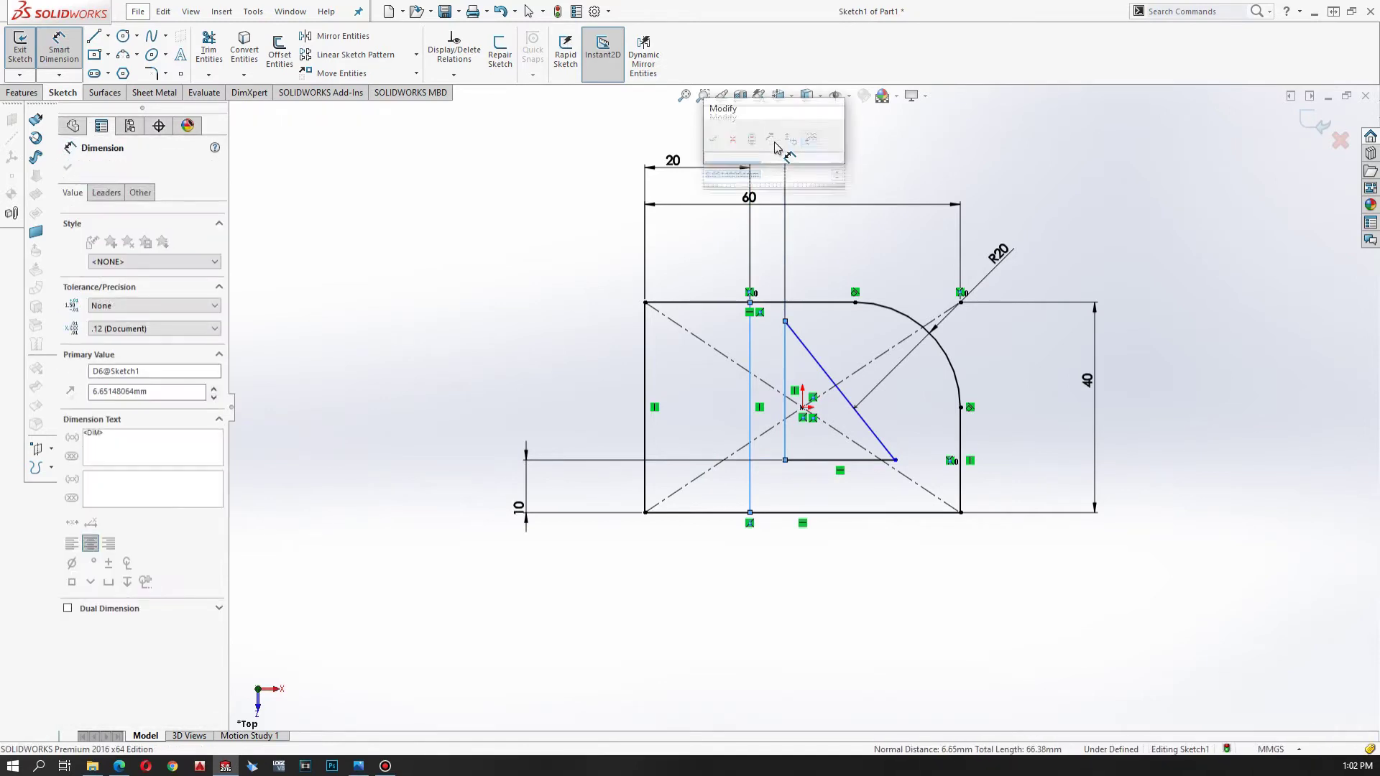
type("10")
key("Return")
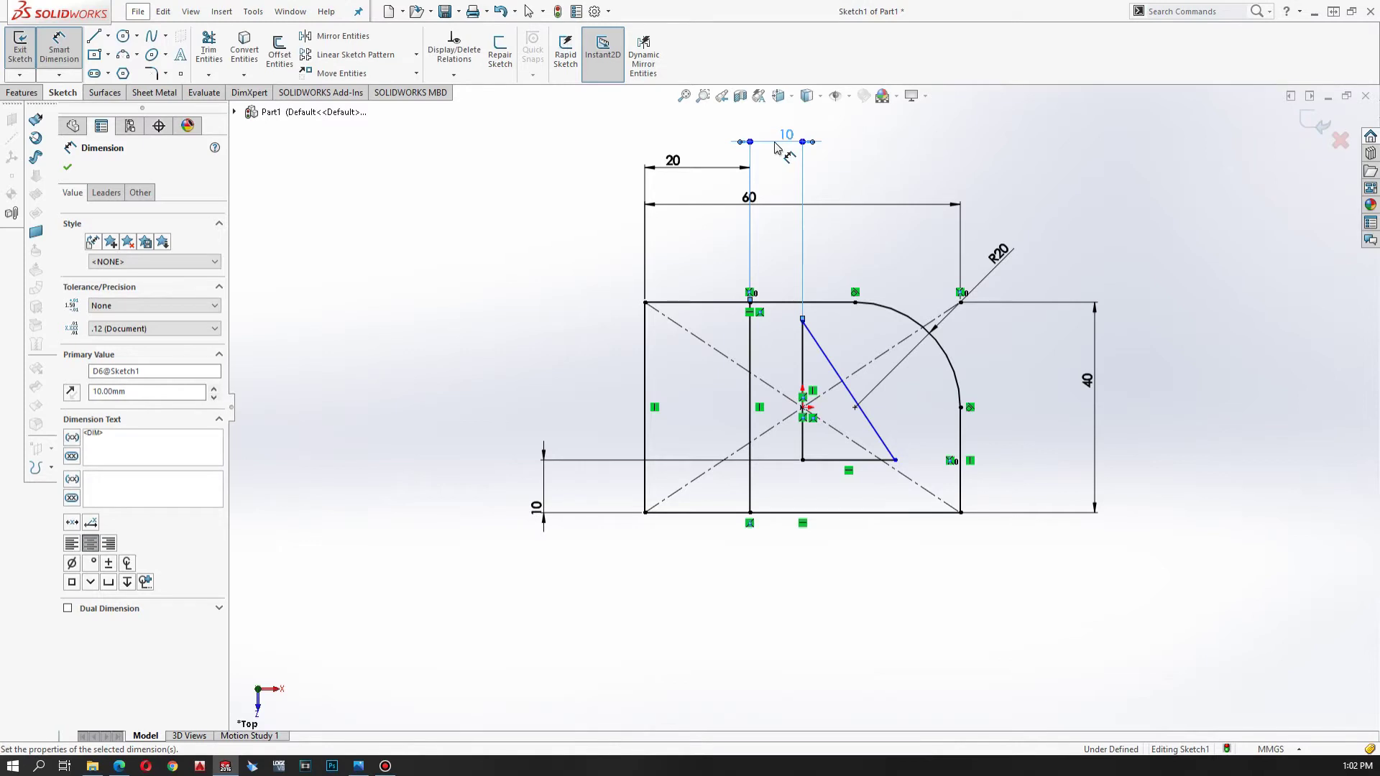
Step: Dimension the triangle's vertical edge 20 mm and bottom edge 20 mm
left_click(802, 359)
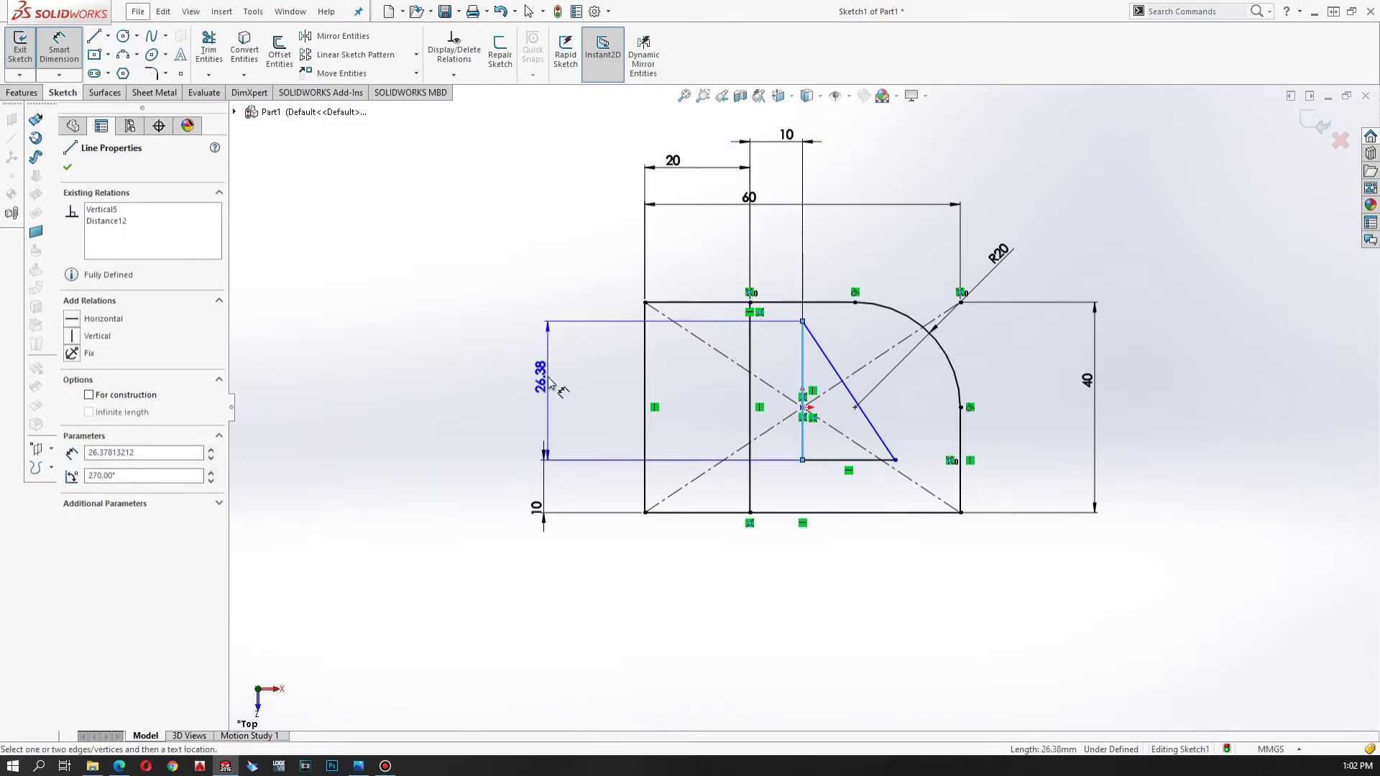
left_click(547, 383)
type("20")
key("Return")
left_click(836, 460)
left_click(823, 619)
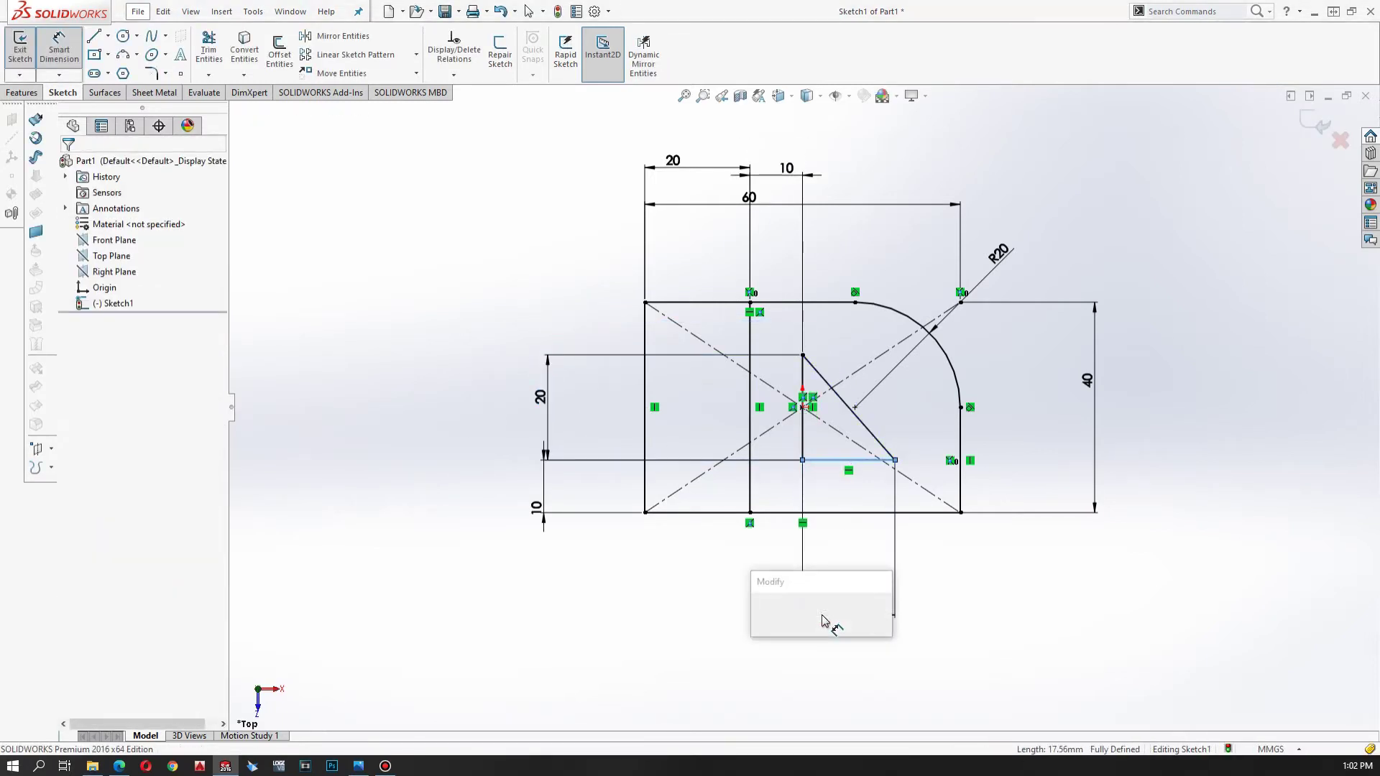
type("20")
key("Return")
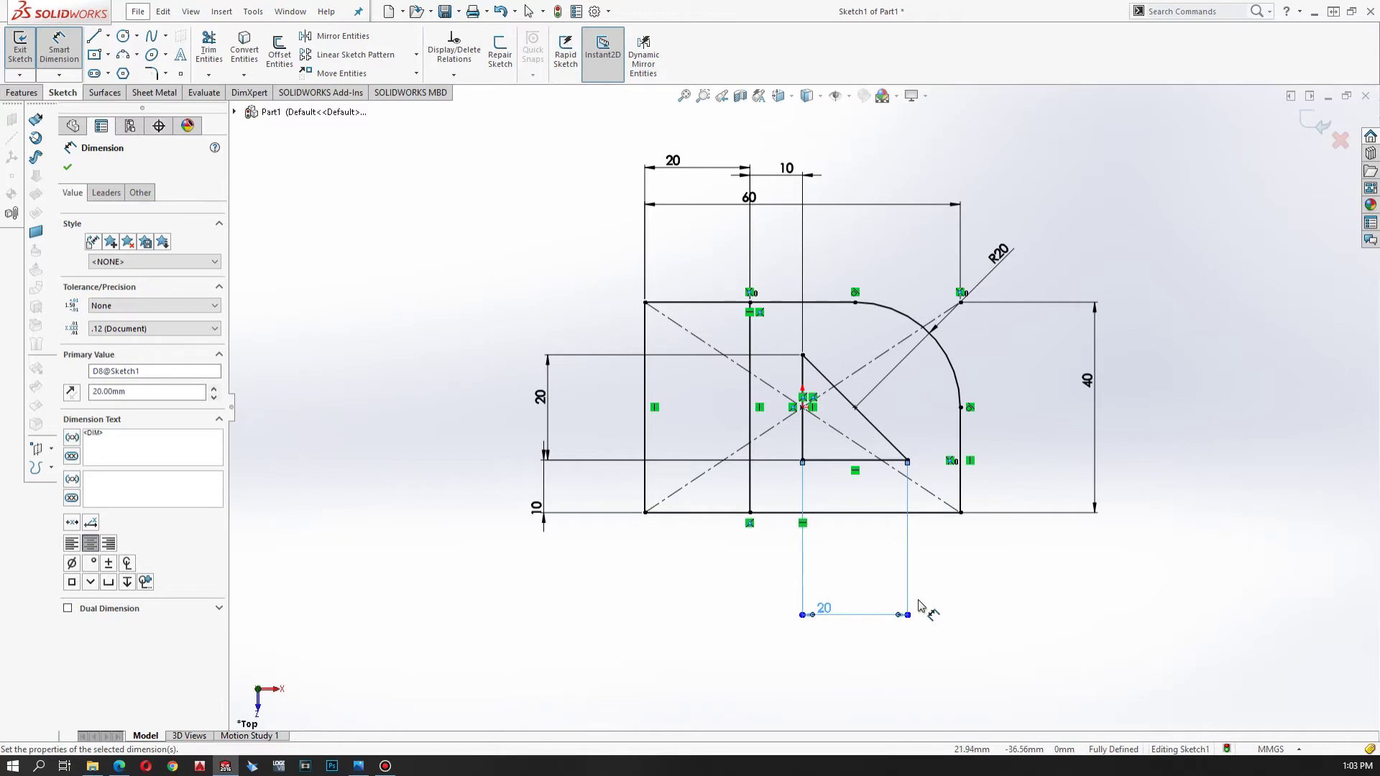
left_click(681, 650)
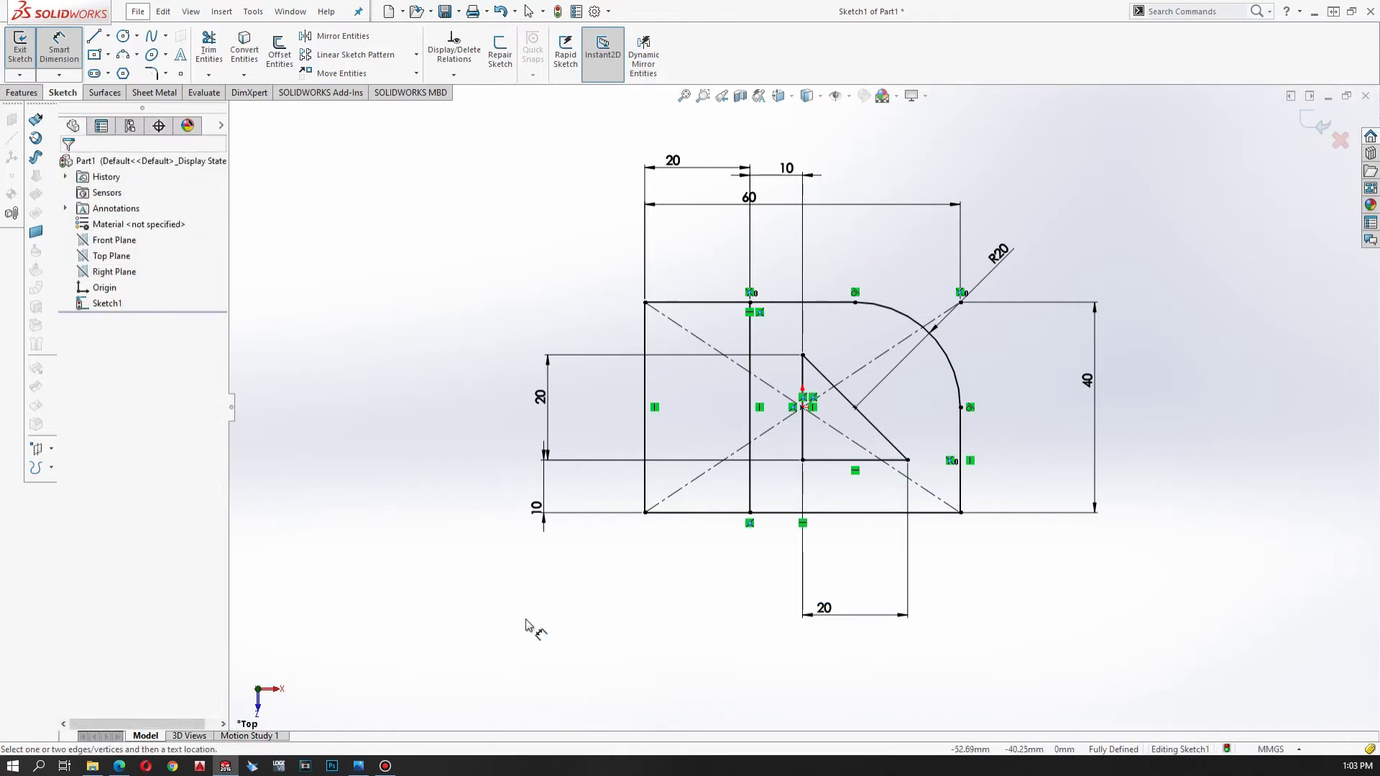
left_click(27, 96)
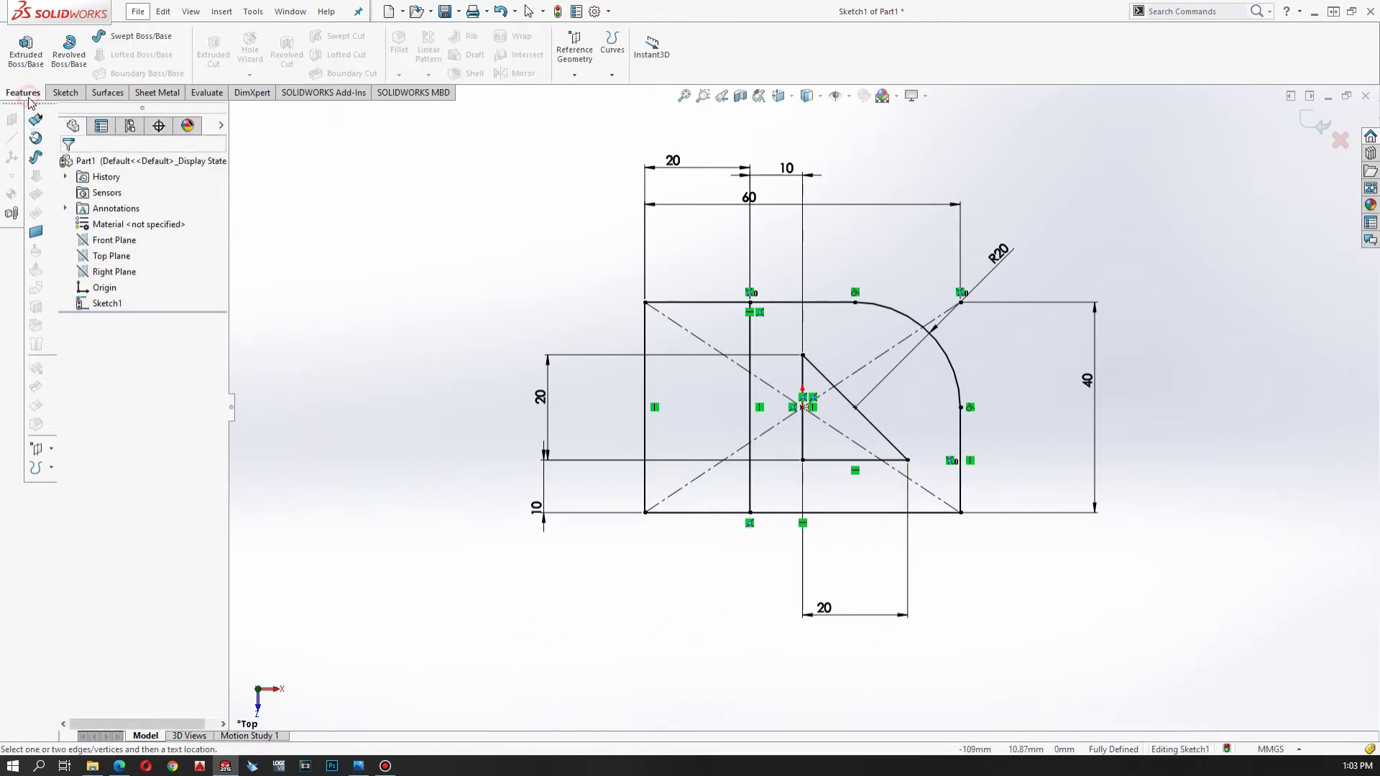
Step: Extrude the region around the triangle 20 mm as Boss-Extrude1
left_click(34, 68)
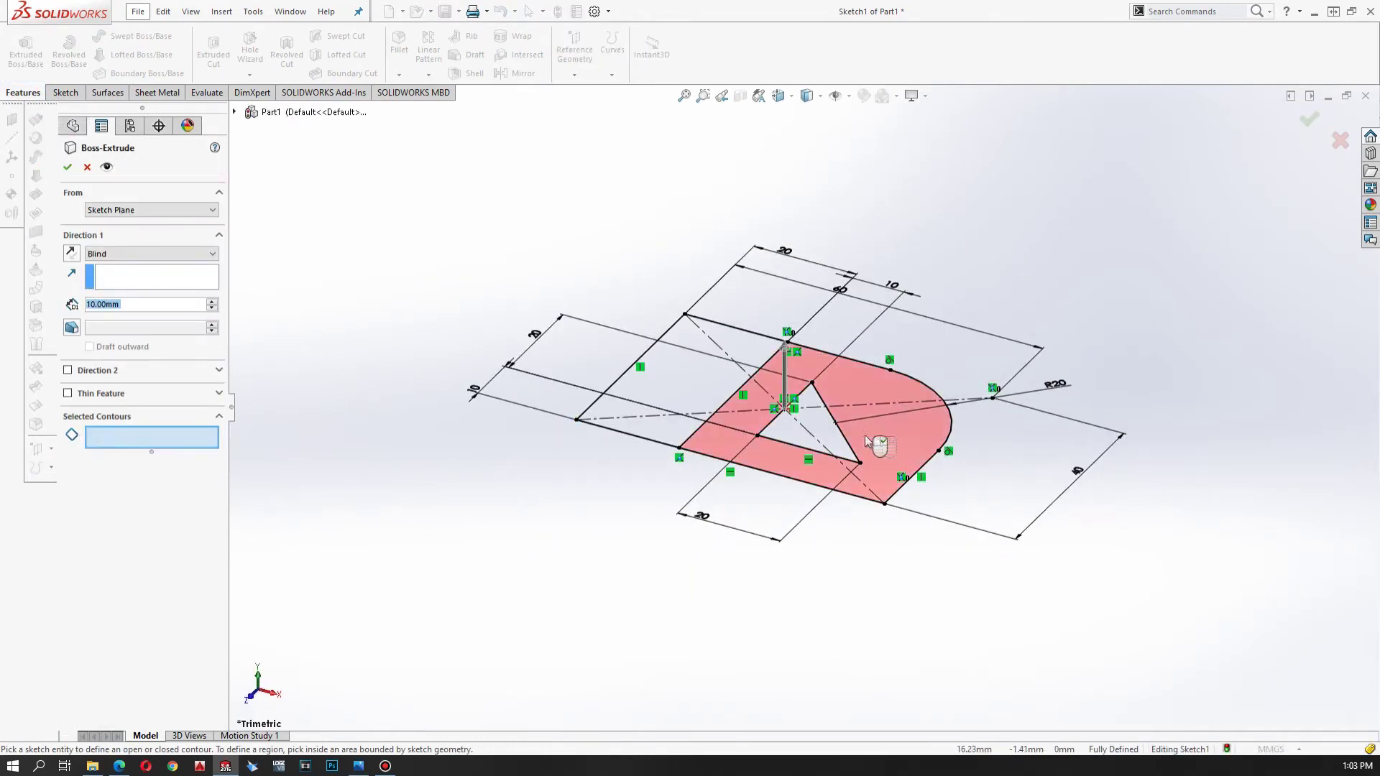
left_click(898, 442)
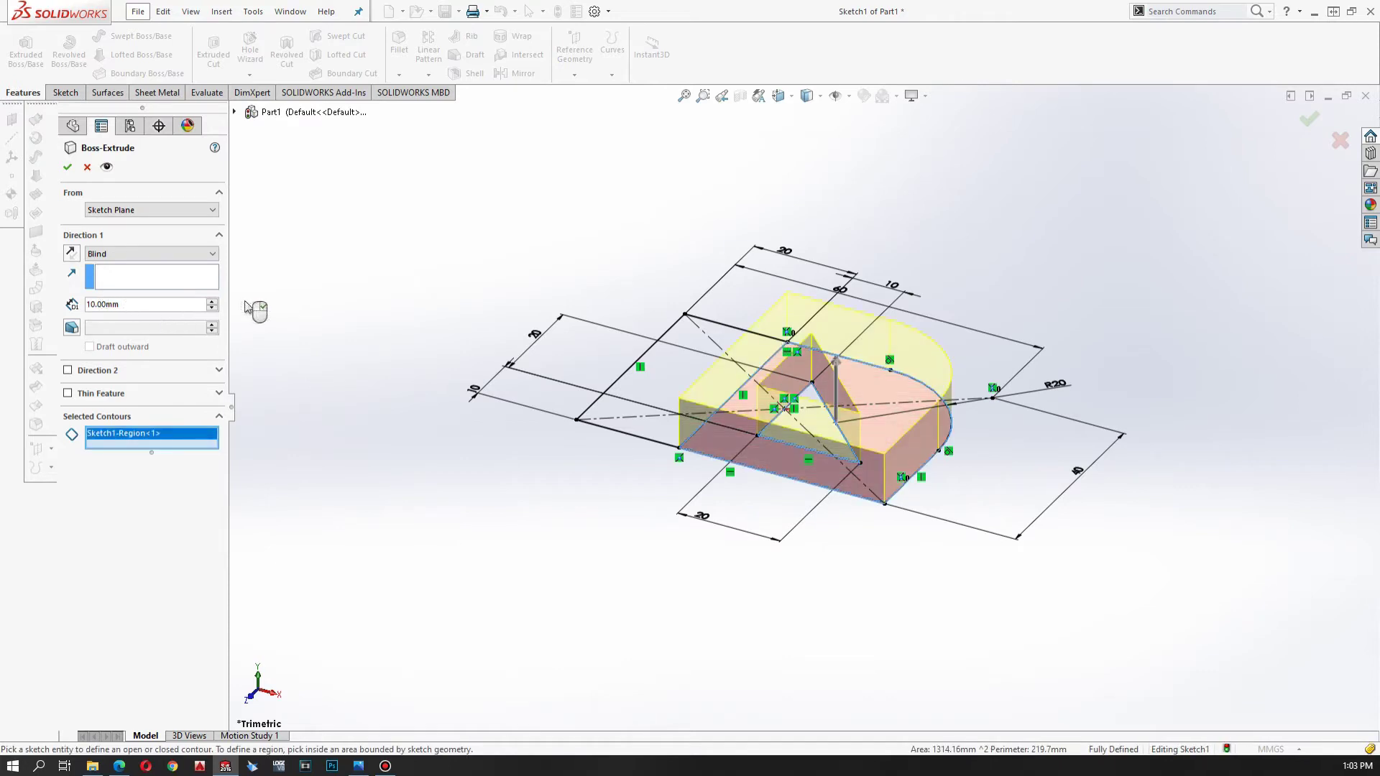
left_click(212, 301)
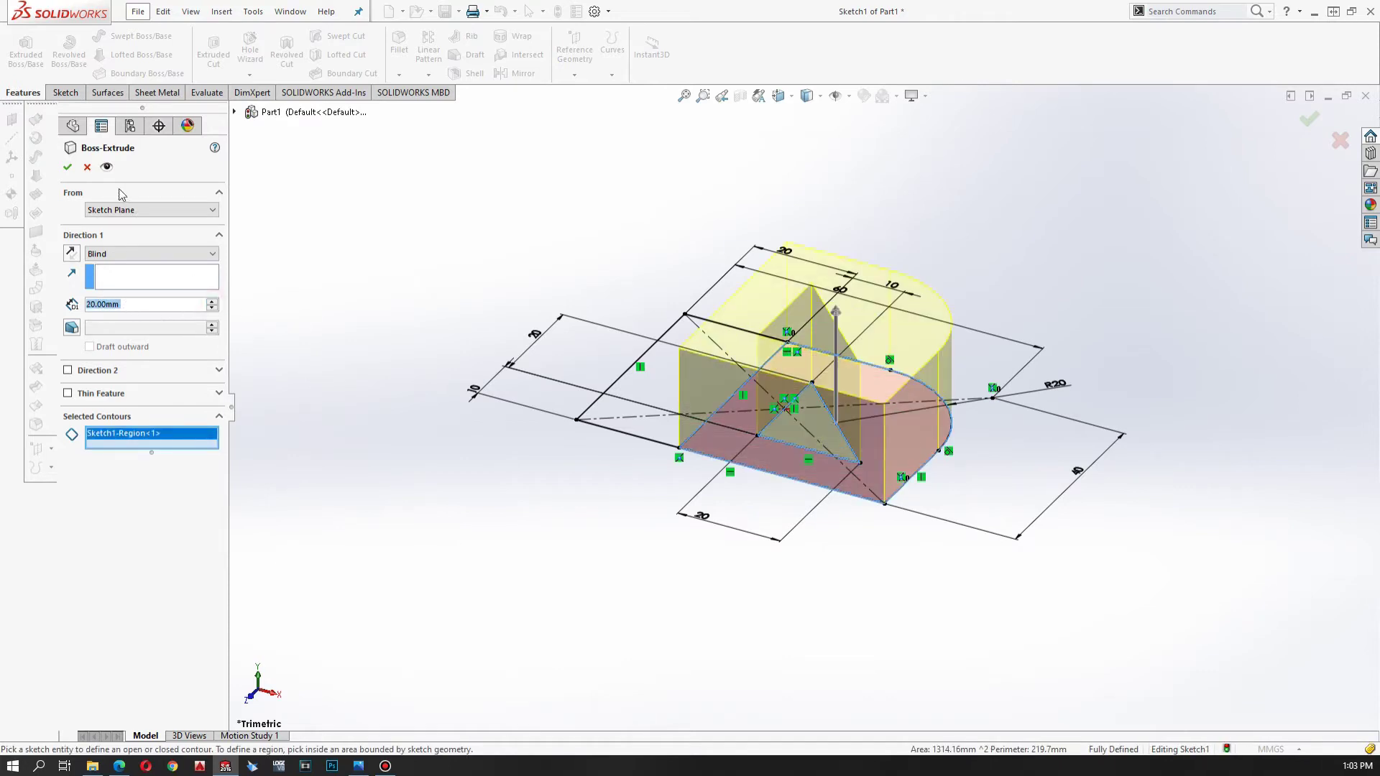
left_click(71, 172)
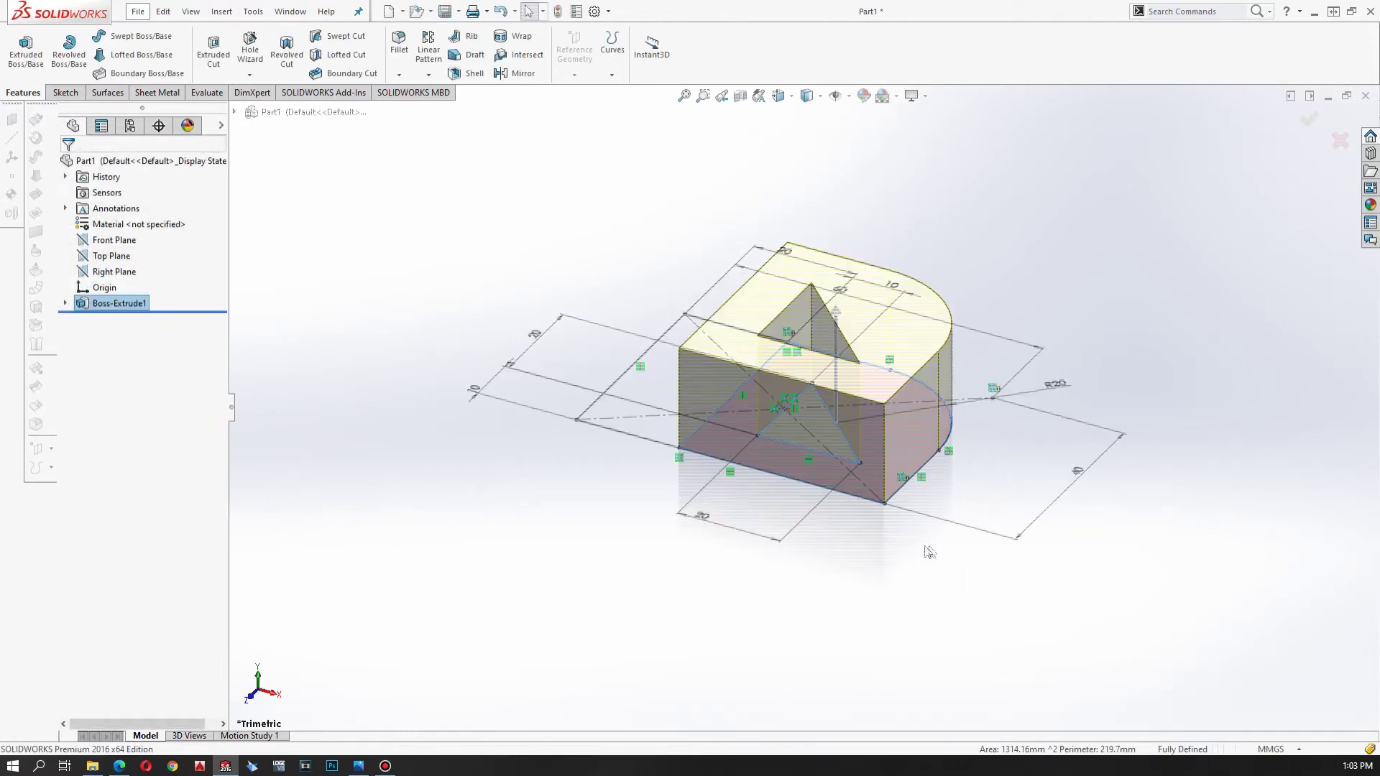
left_click(111, 256)
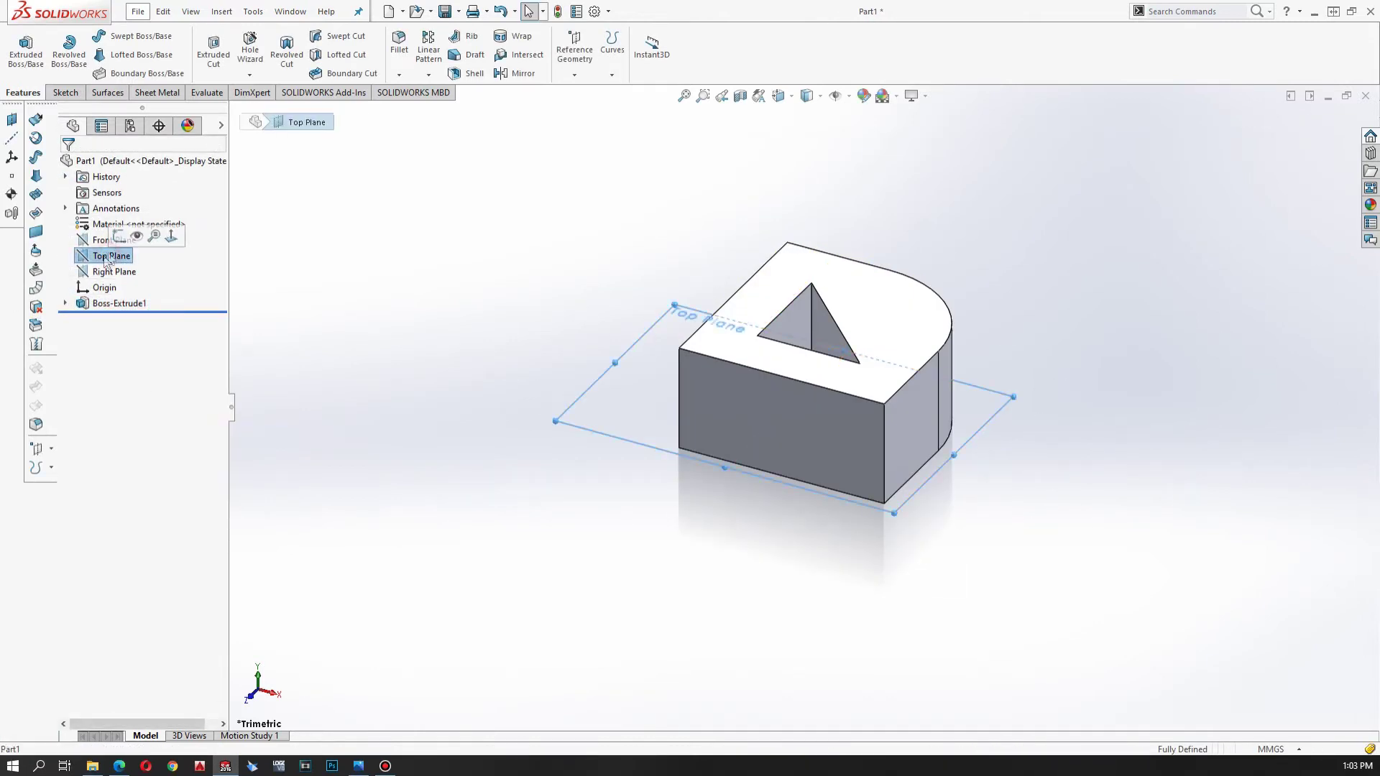
Step: Start a Top Plane sketch and convert the base's four outline edges into it
left_click(115, 231)
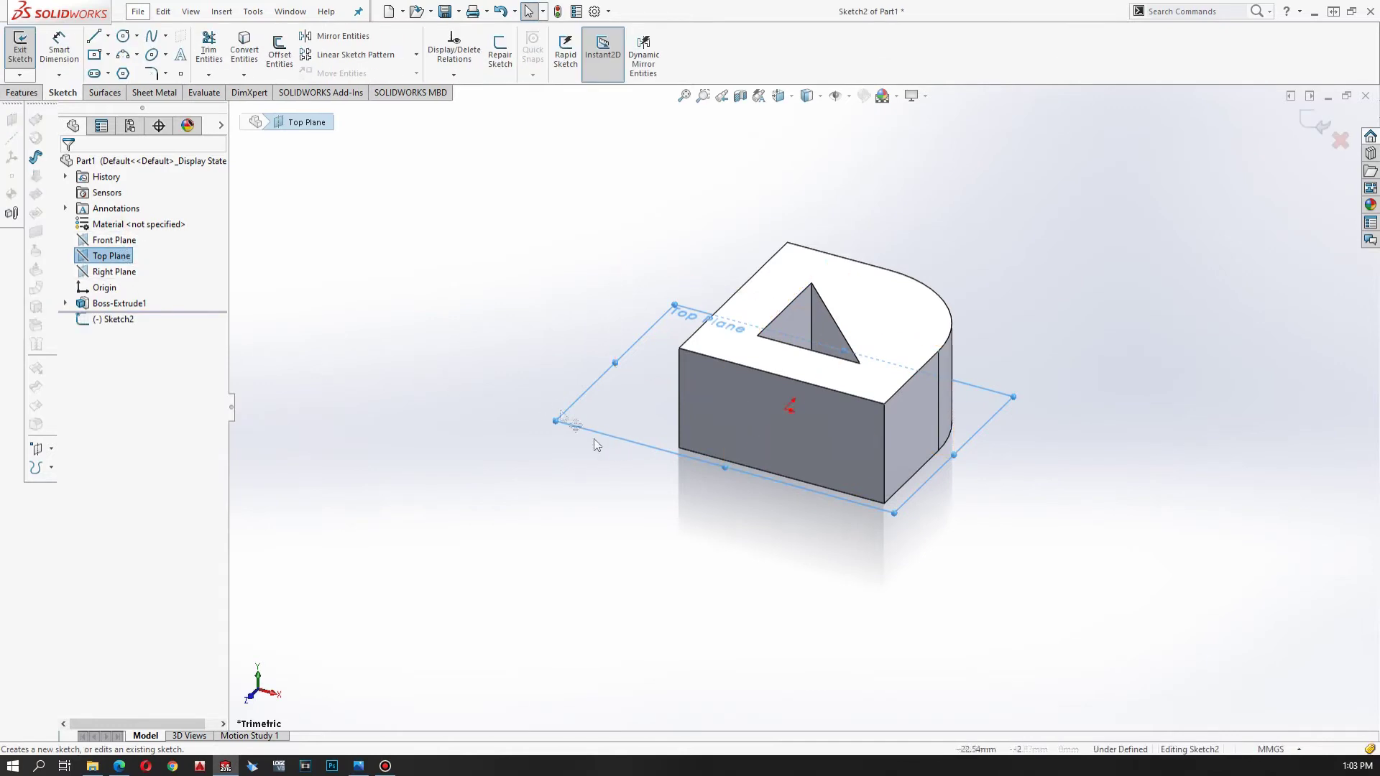
left_click(65, 304)
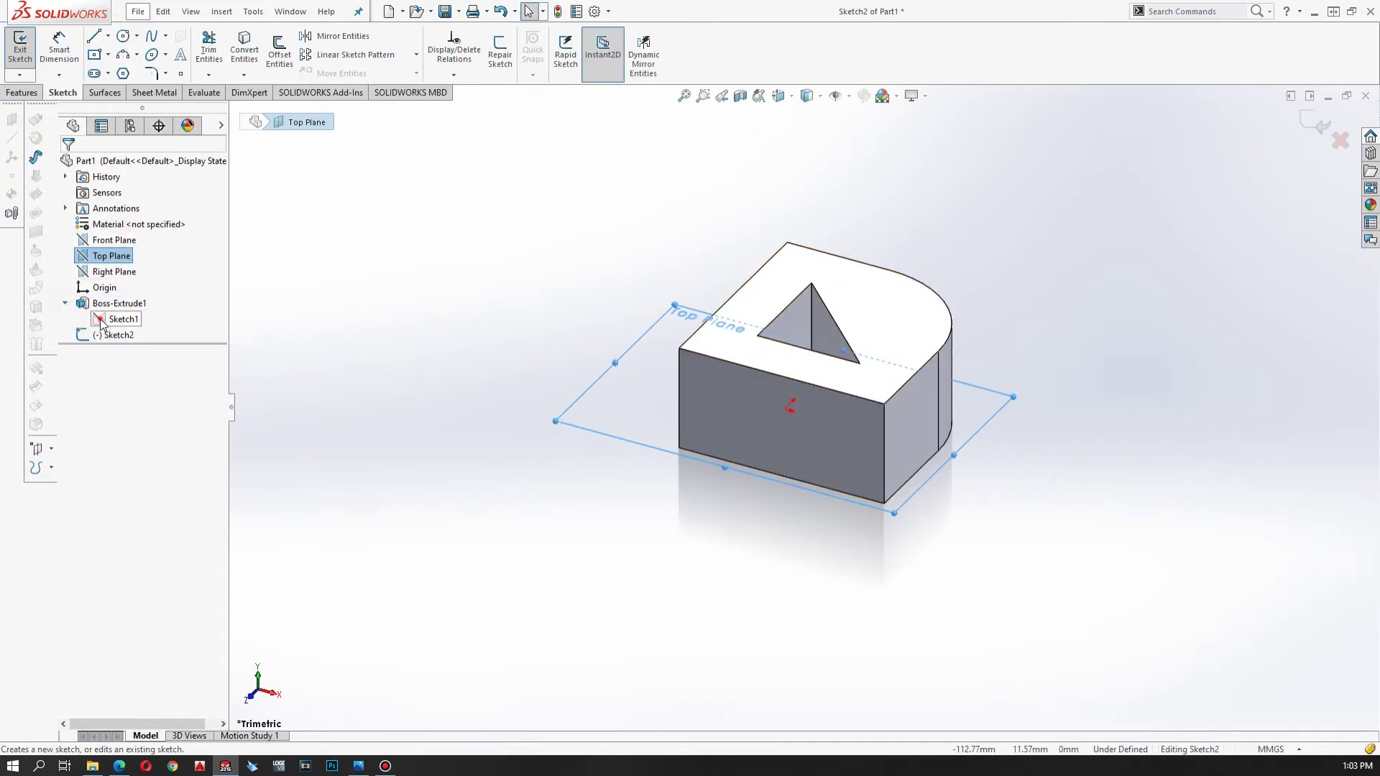
mouse_move(604, 457)
middle_mouse_down()
mouse_move(636, 509)
mouse_move(618, 467)
middle_mouse_up()
left_click(244, 51)
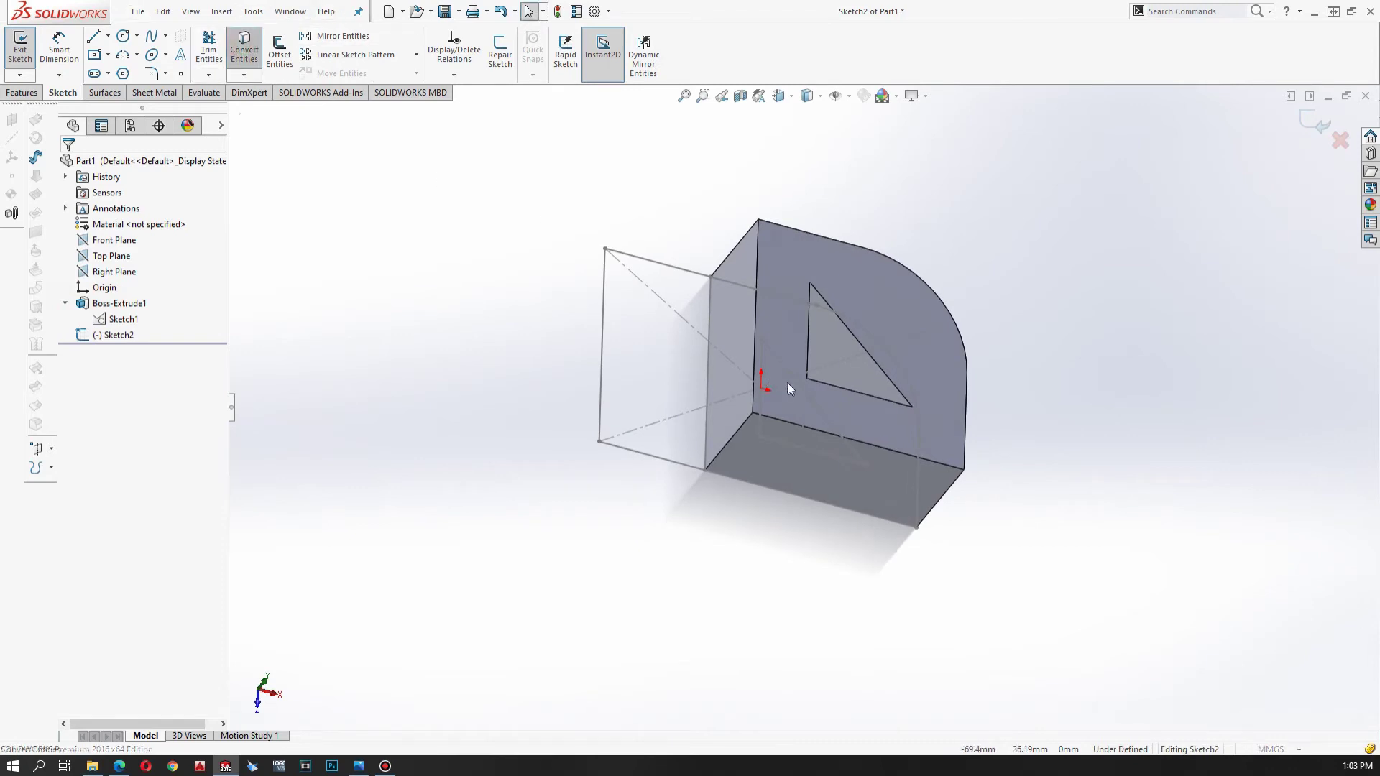
left_click(709, 388)
left_click(602, 371)
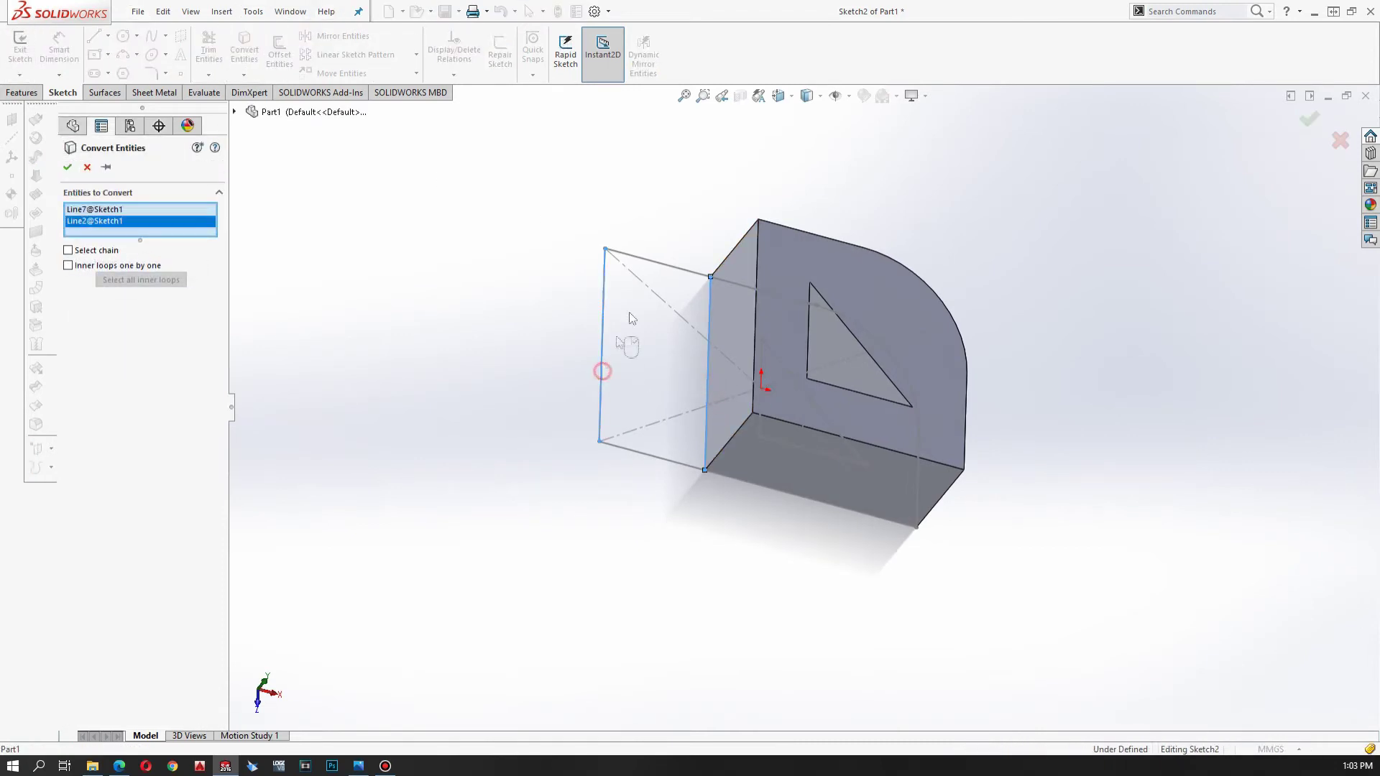
left_click(655, 261)
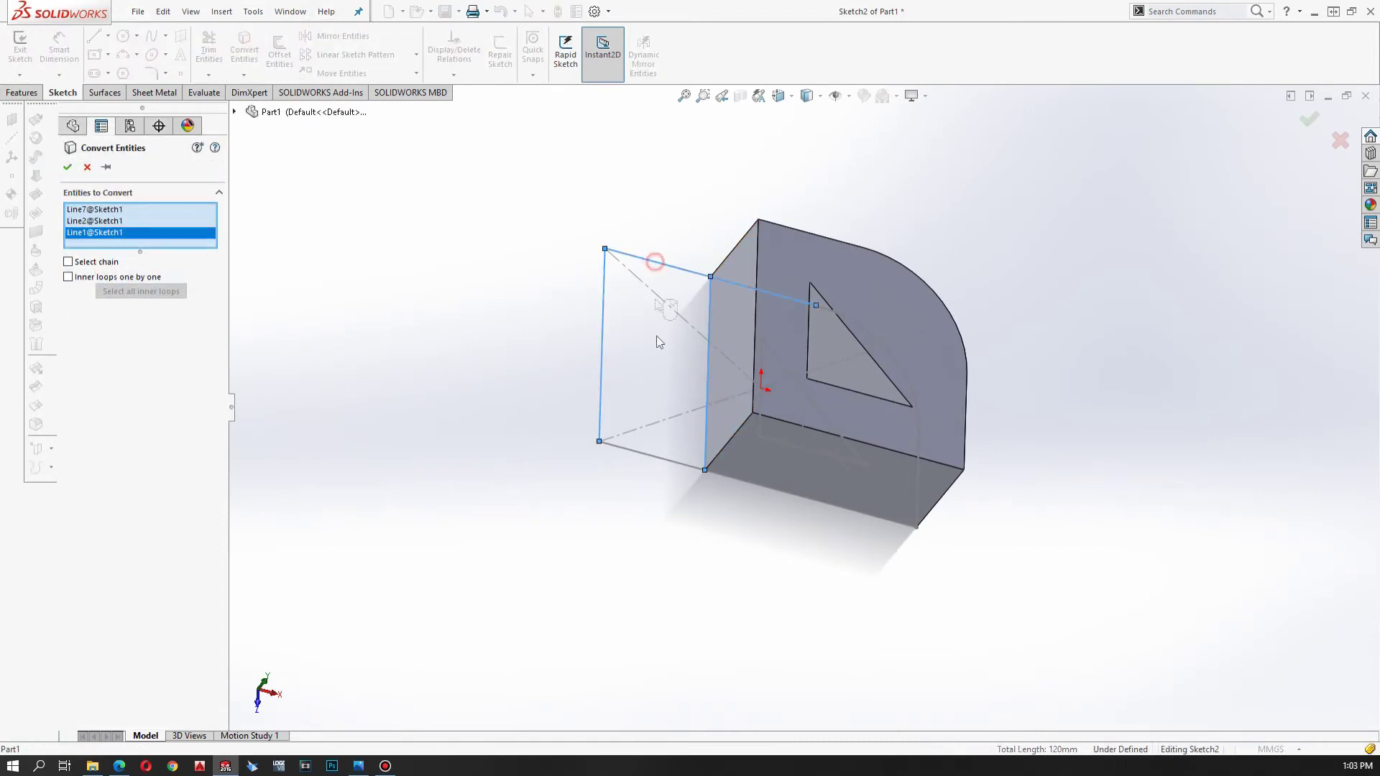
left_click(658, 462)
left_click(68, 167)
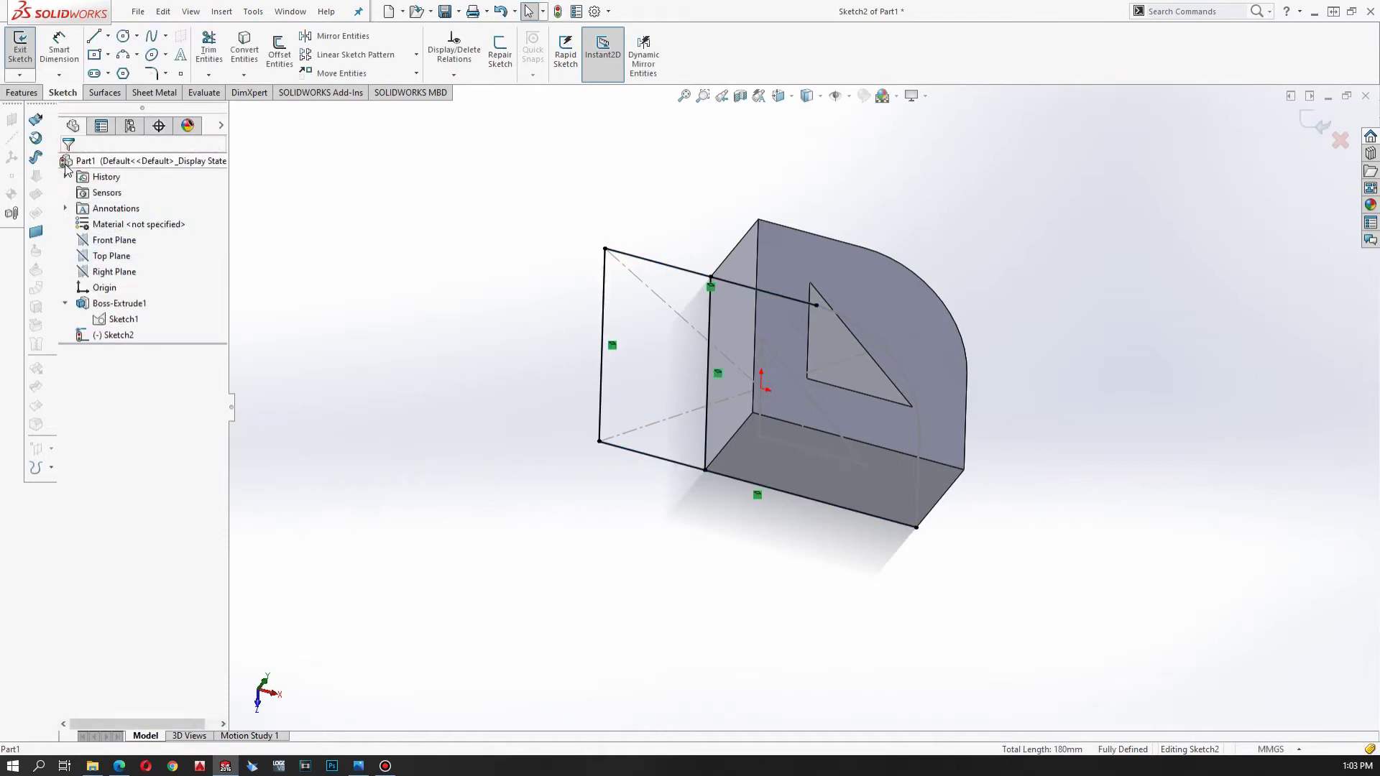
left_click(38, 95)
Step: Extrude the rectangular Sketch2 region 40 mm as a solid, non-thin block
left_click(22, 54)
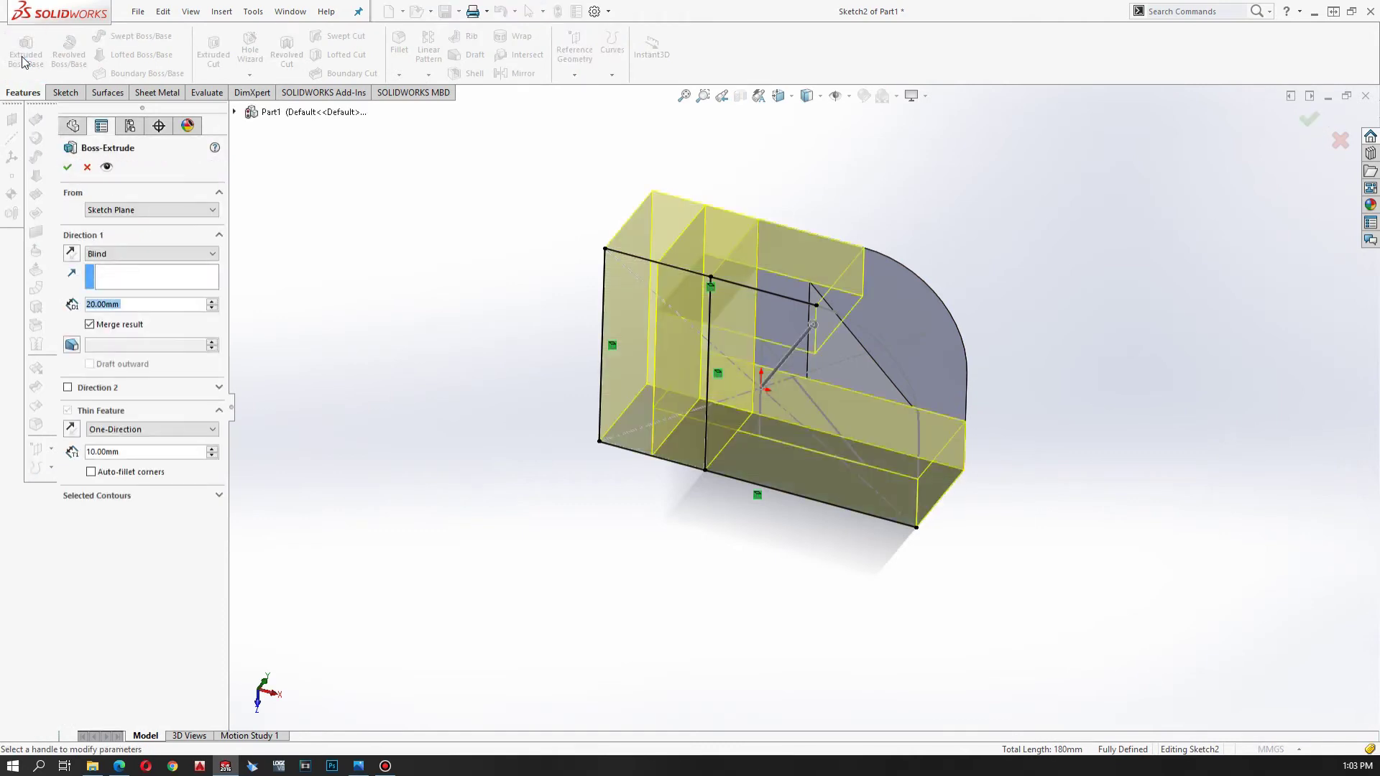
left_click(89, 496)
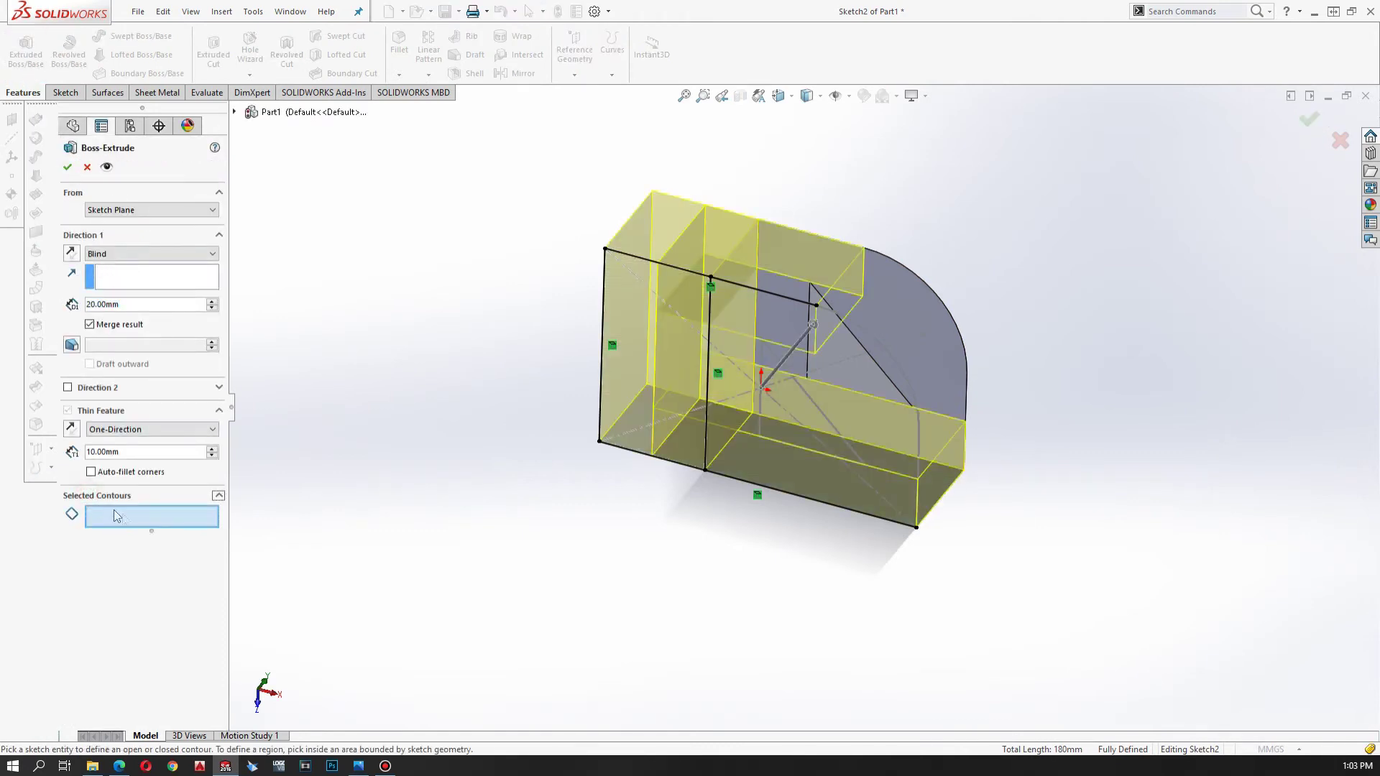
left_click(679, 351)
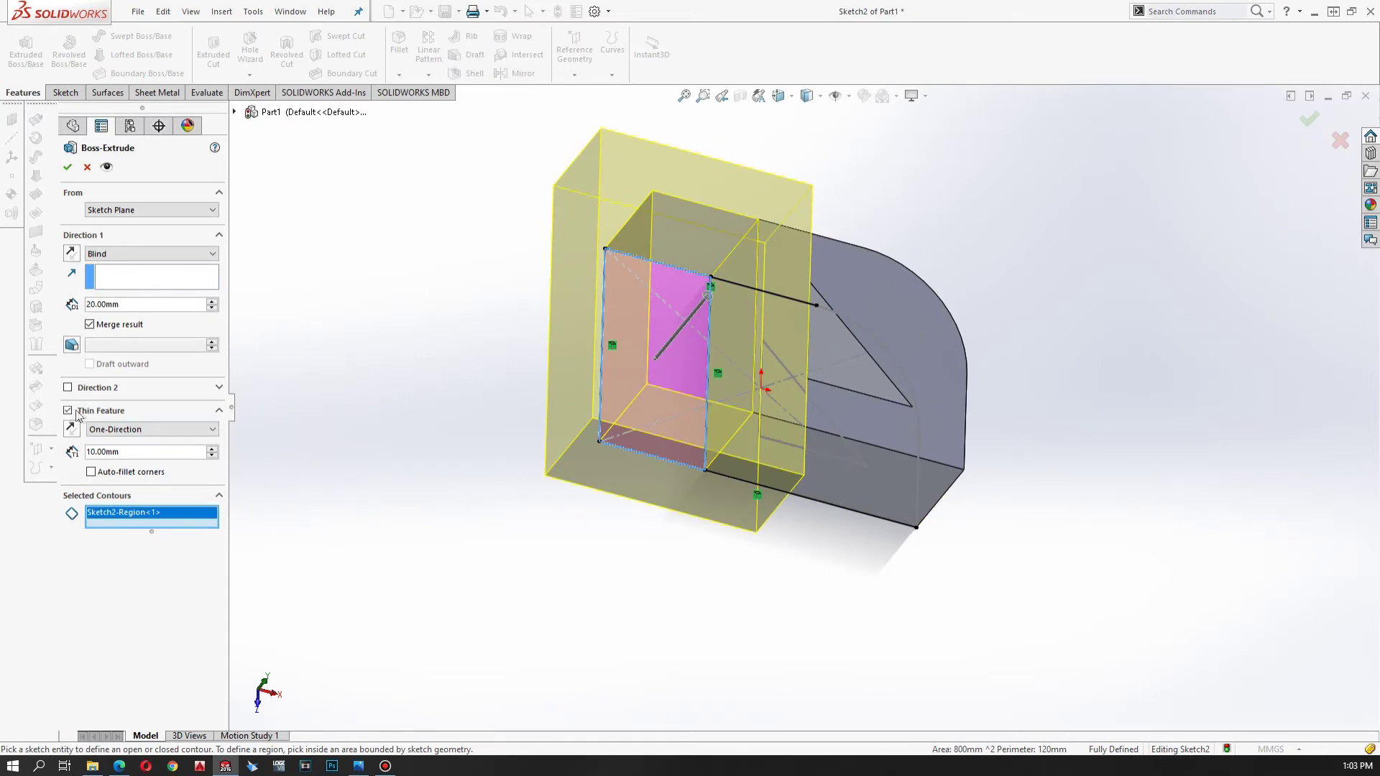
left_click(68, 410)
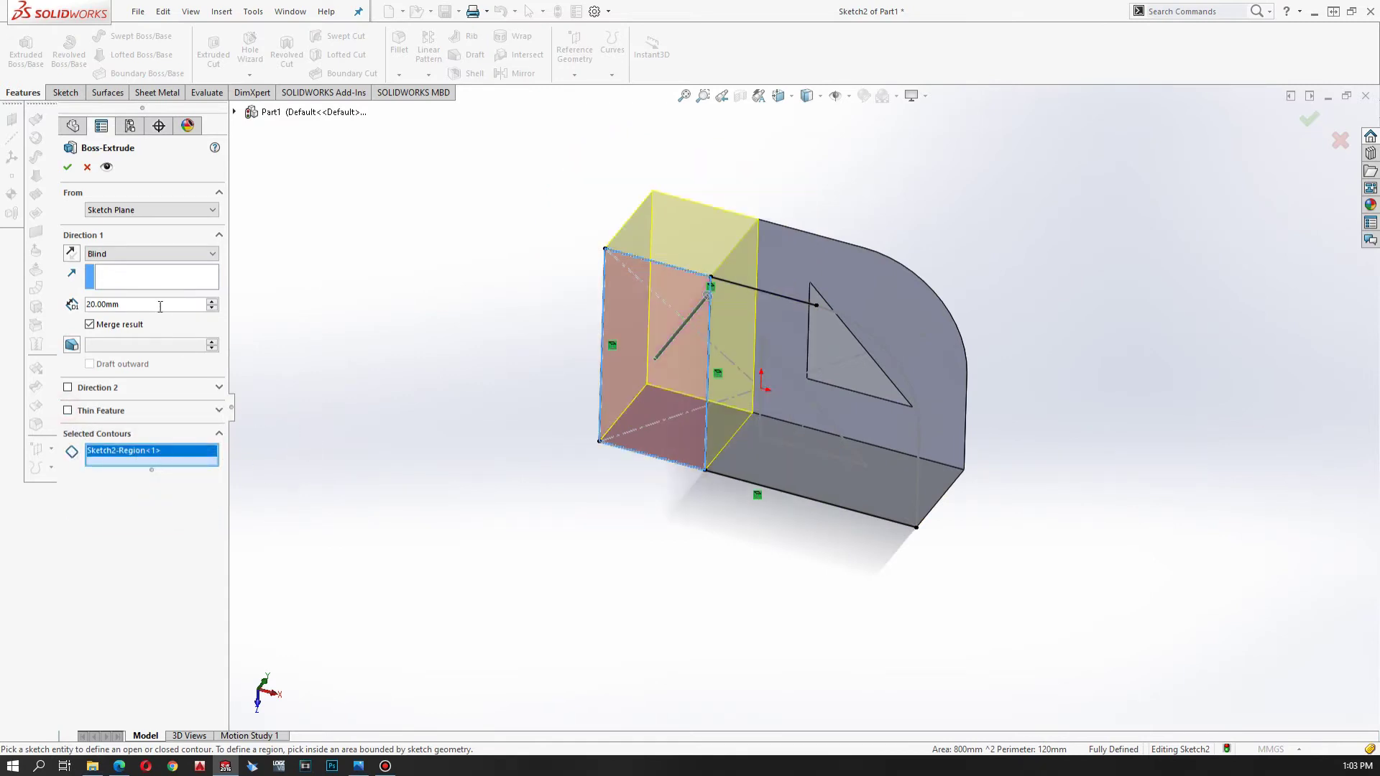
left_click(212, 302)
left_click(212, 308)
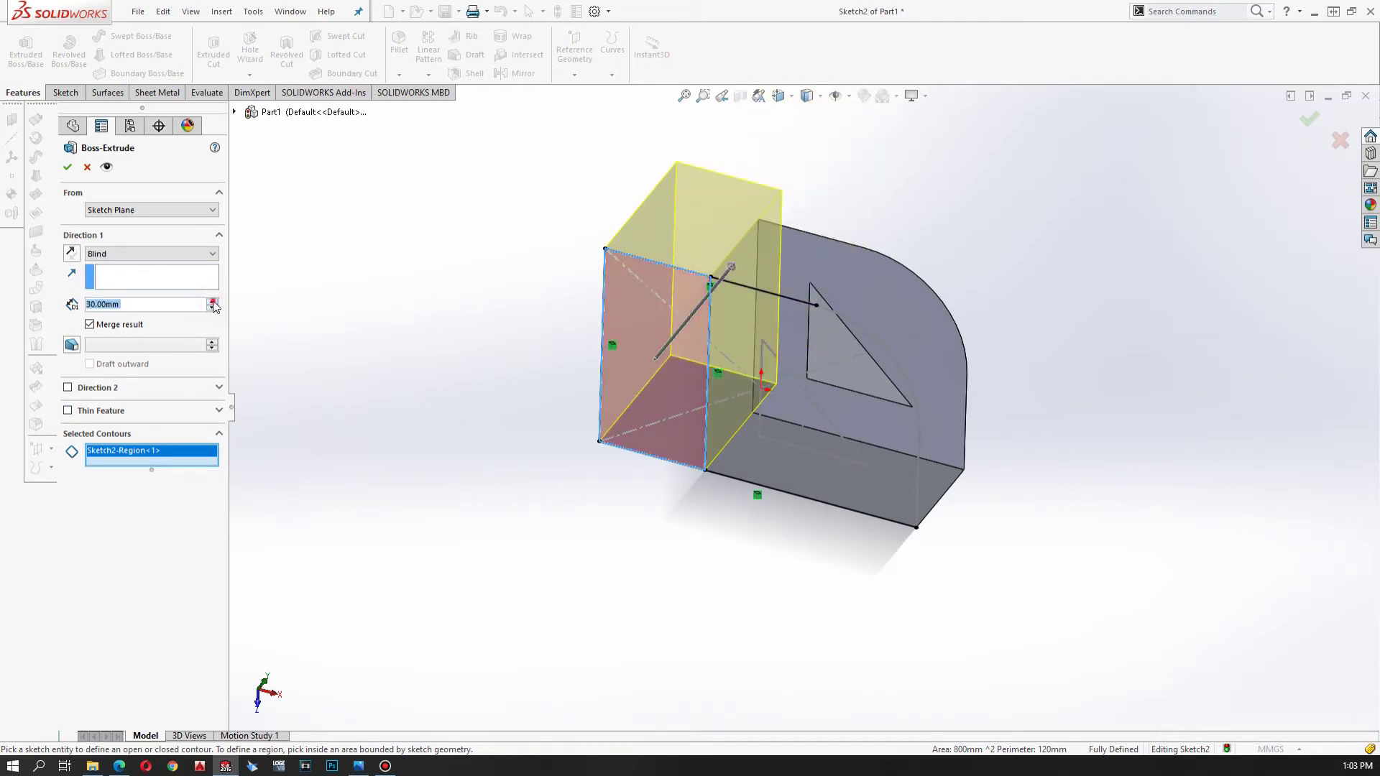
left_click(212, 301)
mouse_move(410, 360)
middle_mouse_down()
mouse_move(364, 295)
mouse_move(487, 271)
mouse_move(473, 342)
mouse_move(364, 295)
mouse_move(337, 302)
middle_mouse_up()
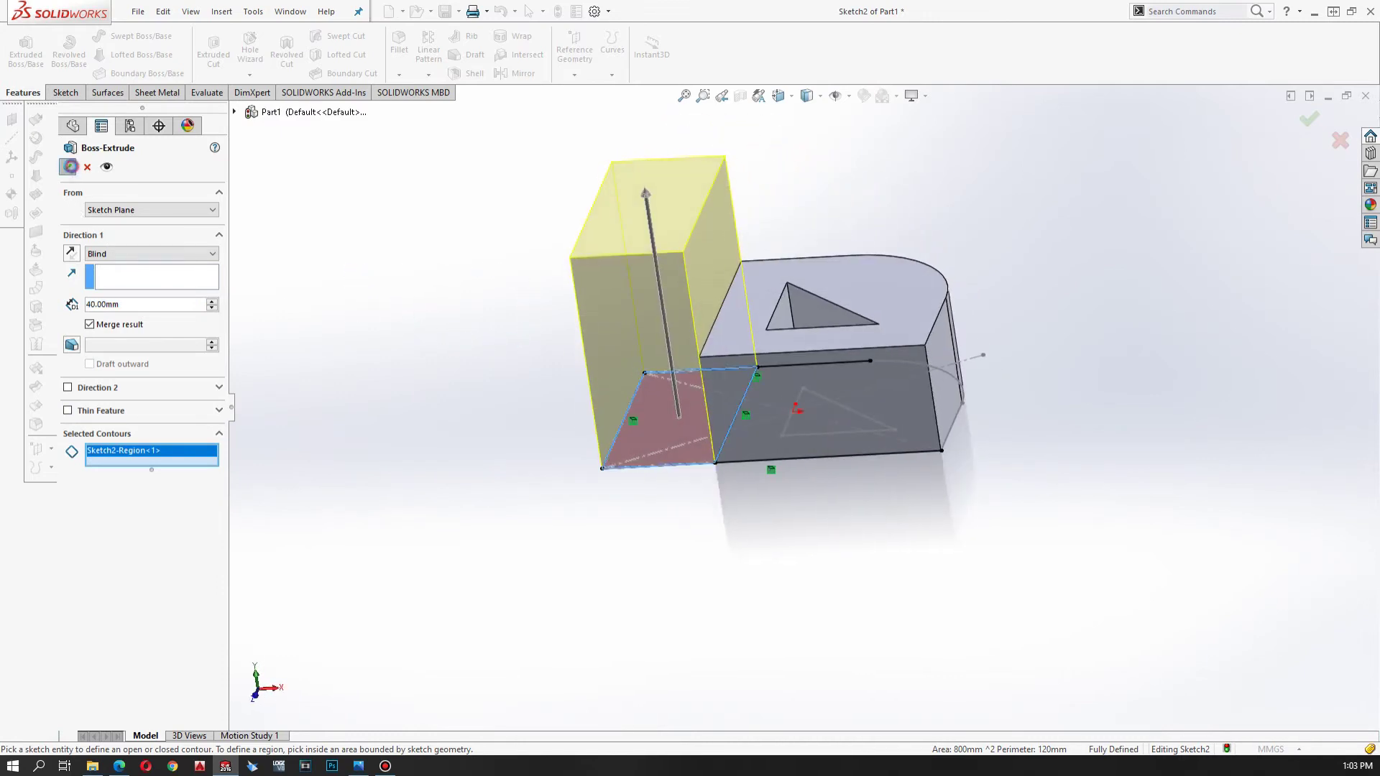
key("Return")
mouse_move(679, 489)
middle_mouse_down()
mouse_move(988, 542)
mouse_move(879, 567)
middle_mouse_up()
Step: Start Sketch3 on the tall block's front face and view it Normal To
right_click(826, 344)
left_click(857, 323)
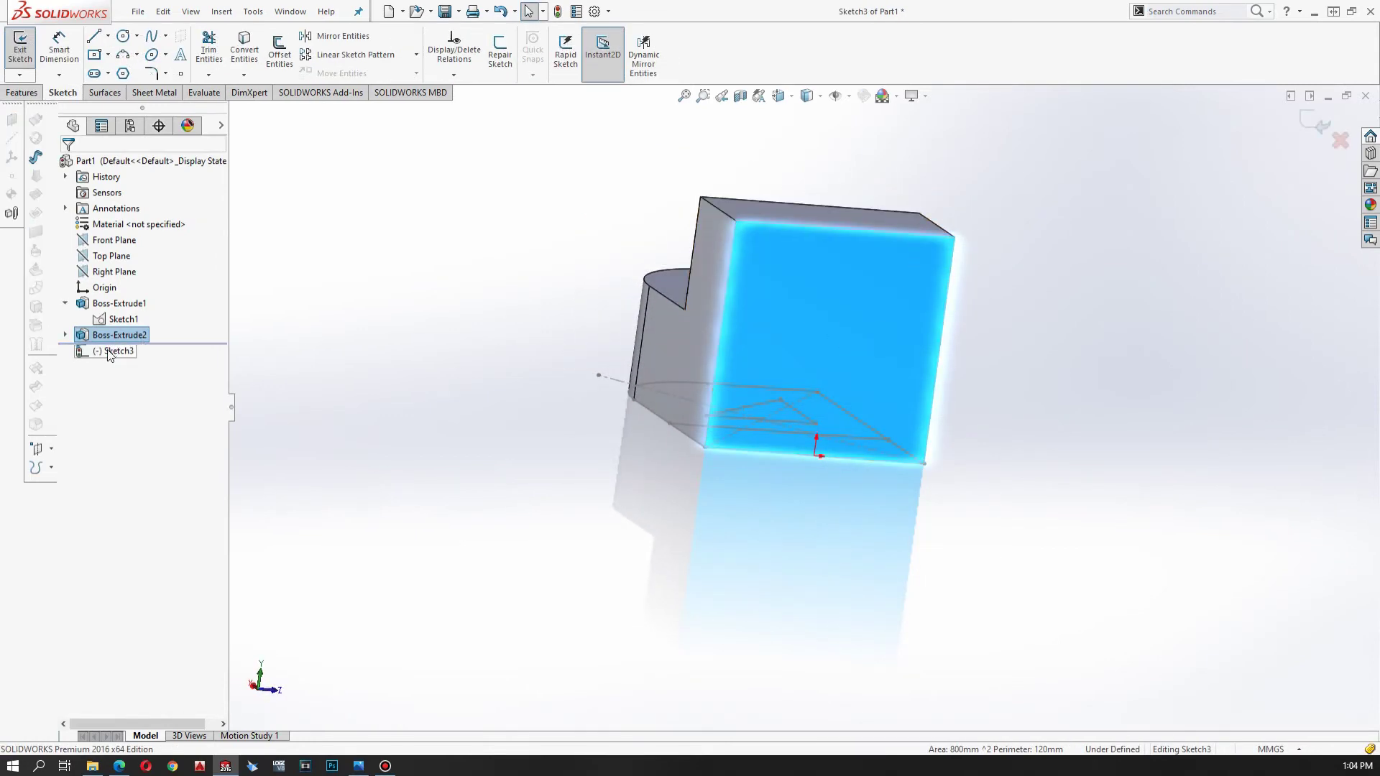
right_click(108, 353)
left_click(139, 330)
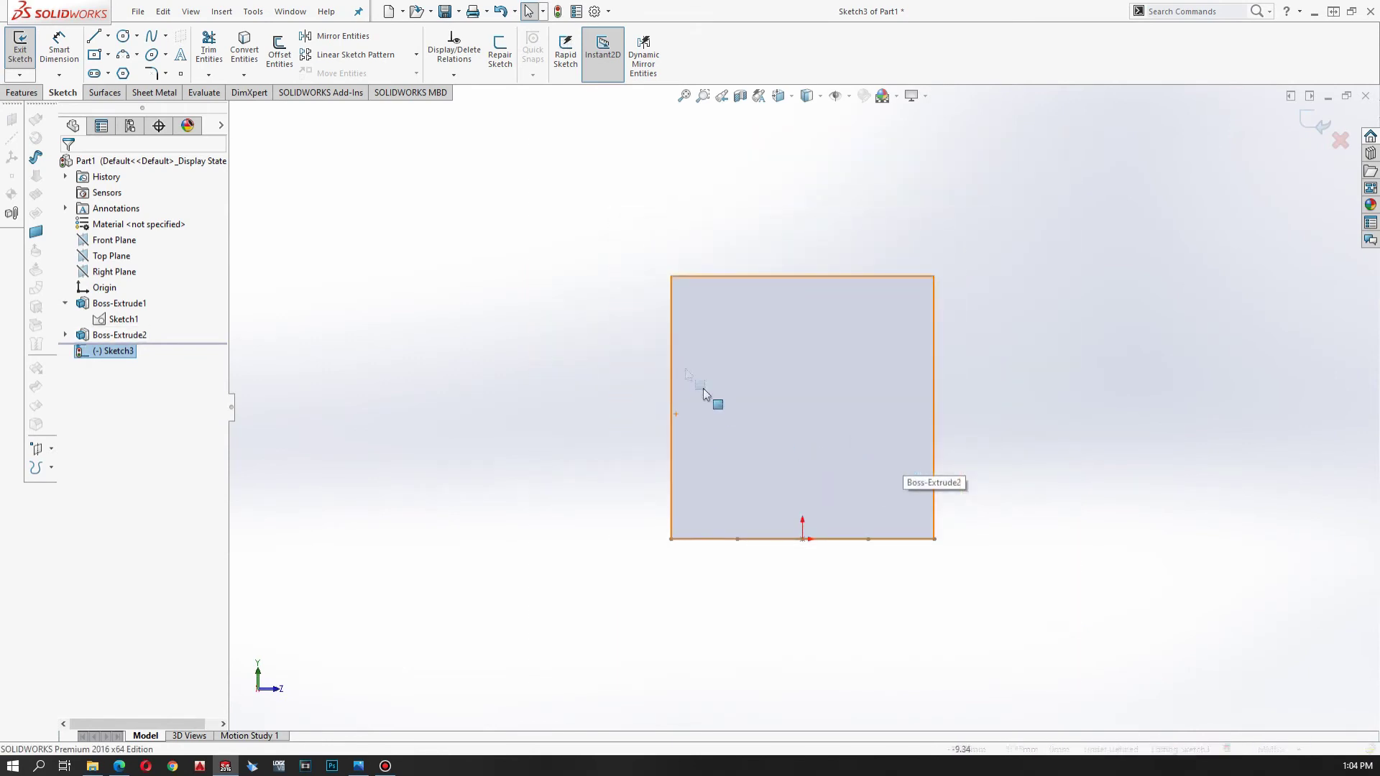
scroll(826, 447, "down", 2)
left_click(96, 35)
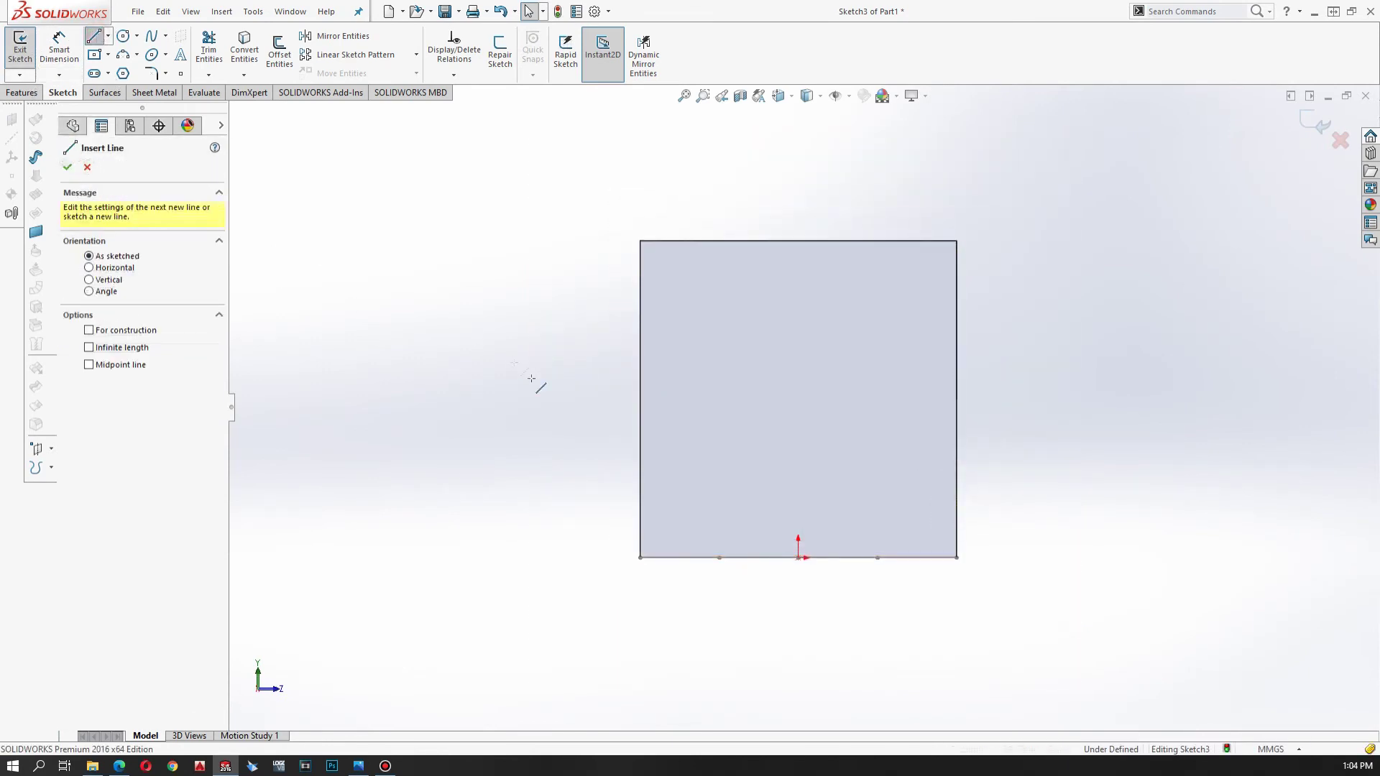
Step: Draw a closed line outline with a short ledge, slanted edge, and box above the block
left_click(641, 357)
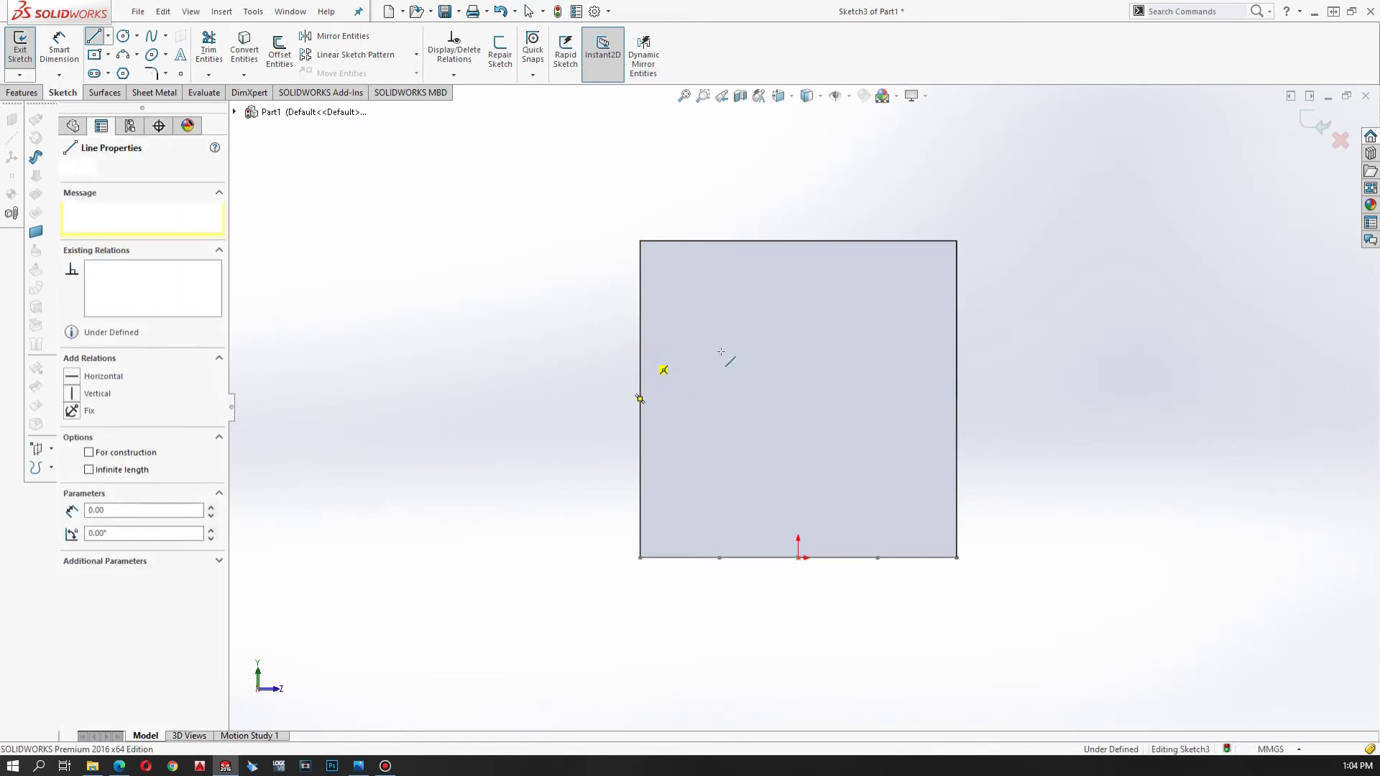
left_click(719, 356)
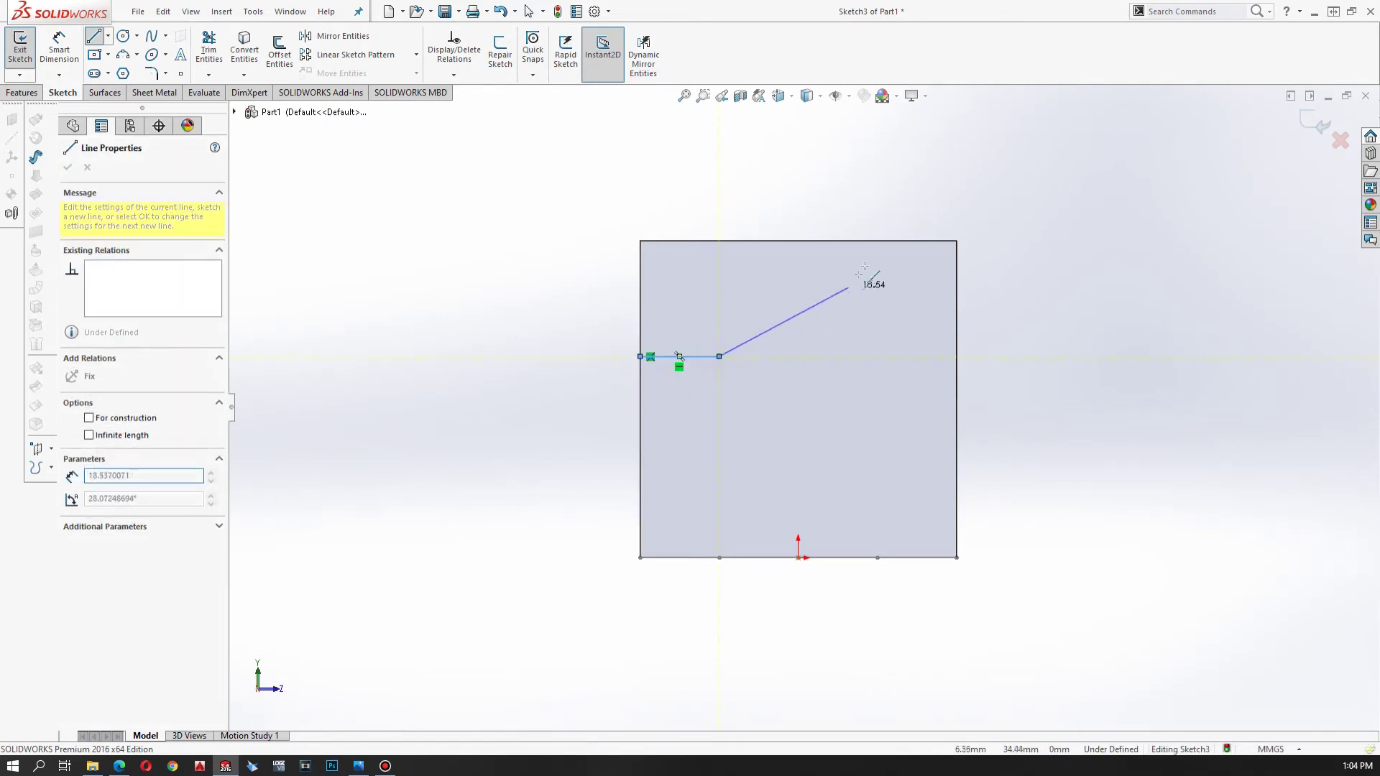
left_click(876, 241)
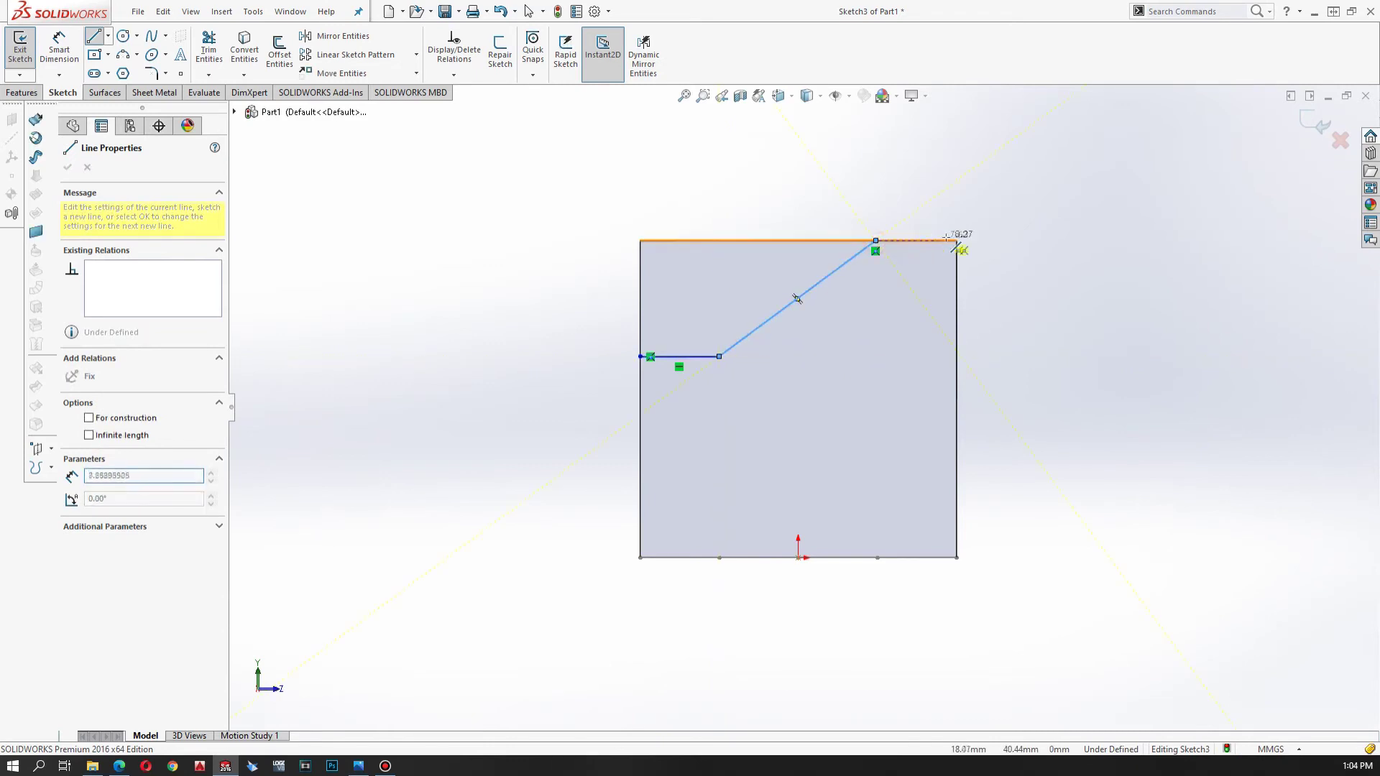
left_click(956, 241)
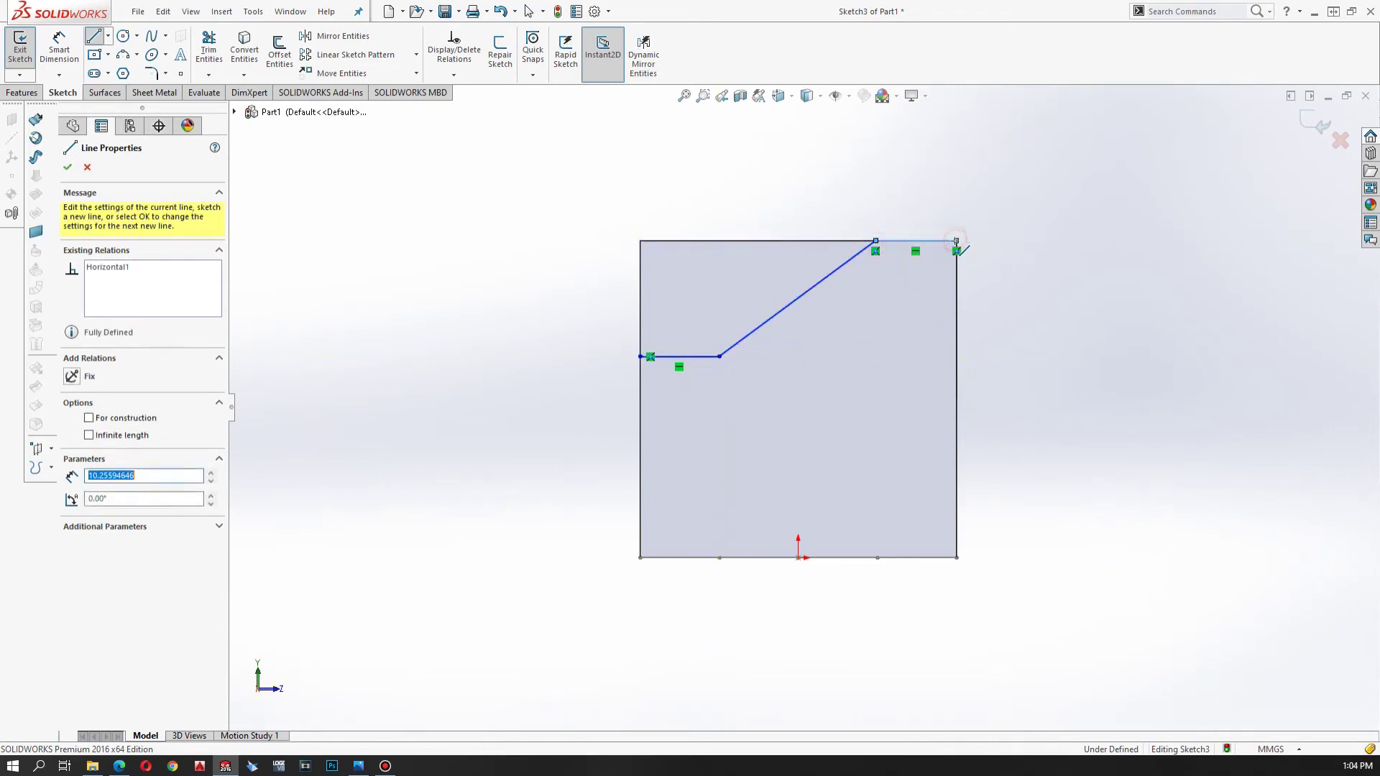
left_click(956, 154)
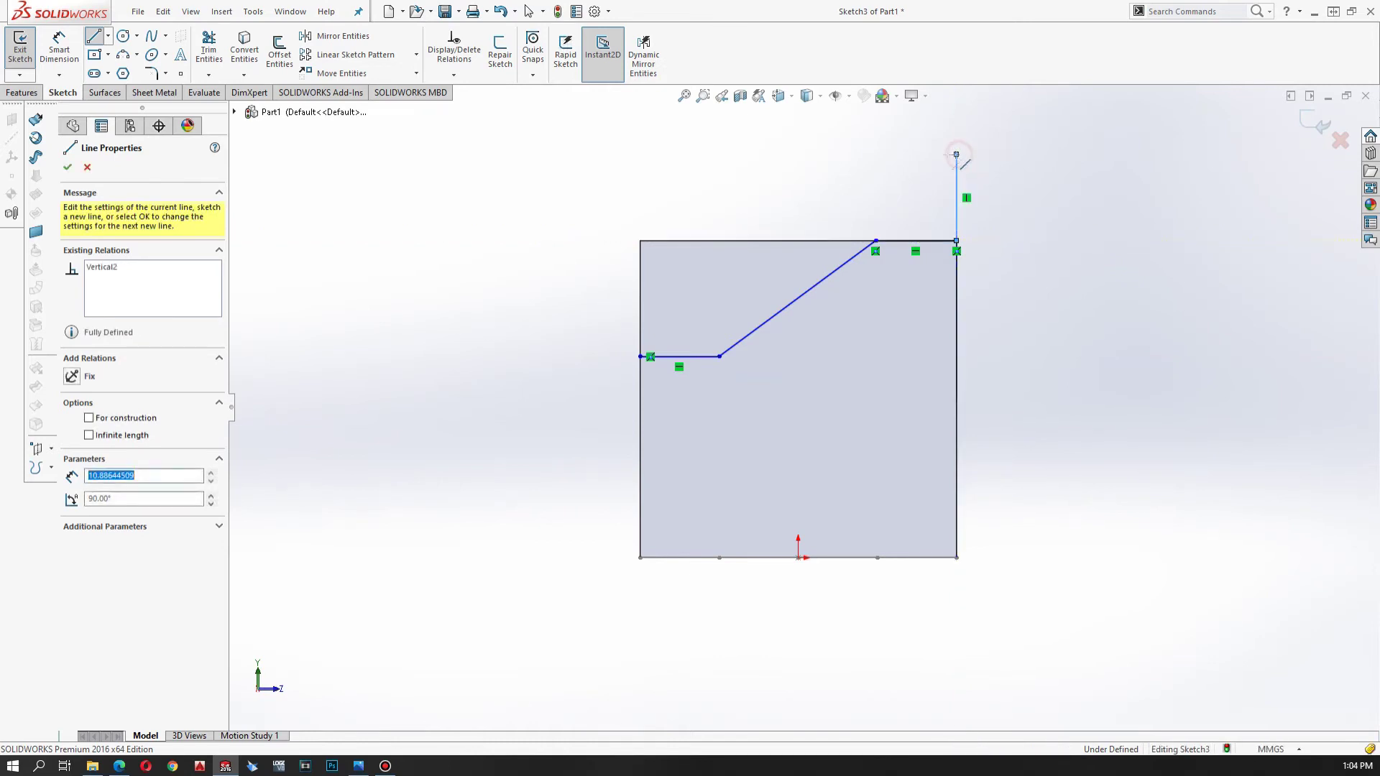
left_click(637, 154)
left_click(640, 356)
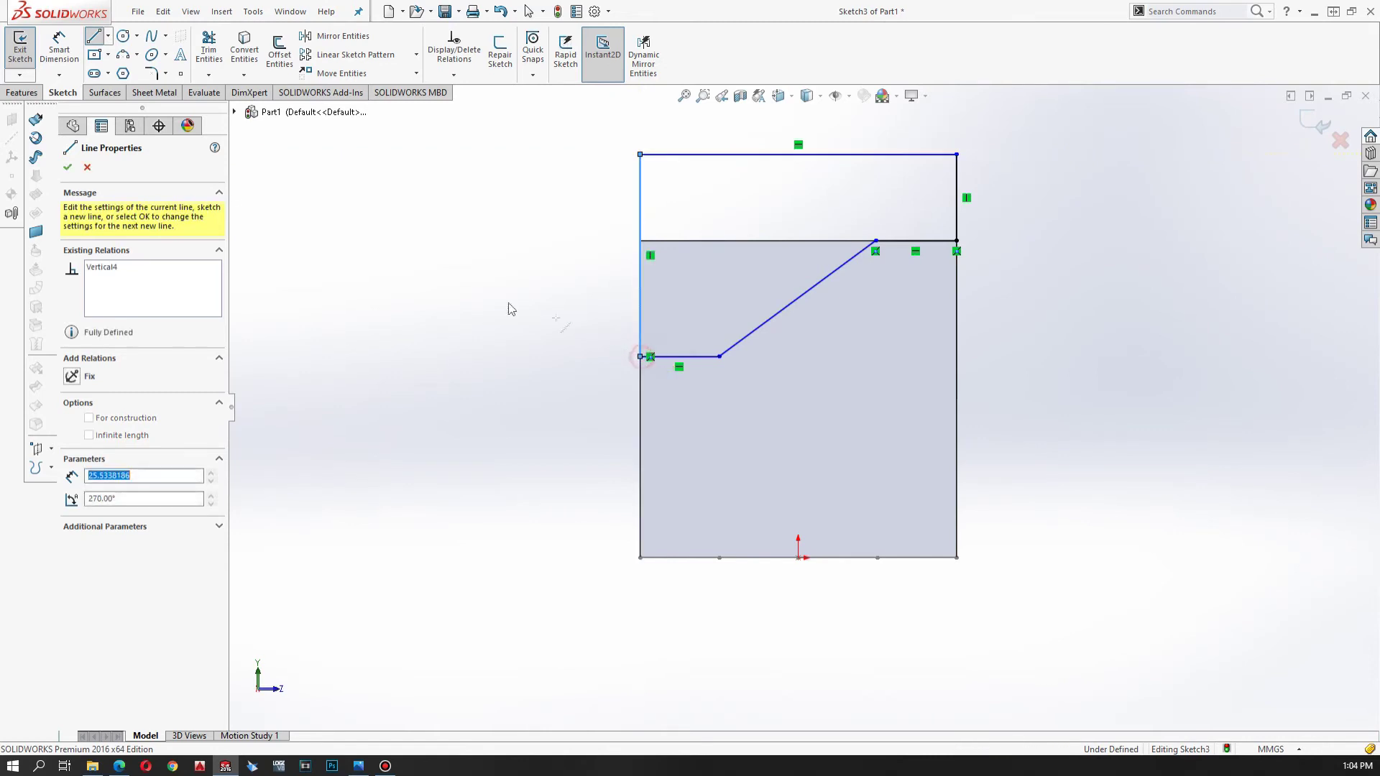
left_click(67, 168)
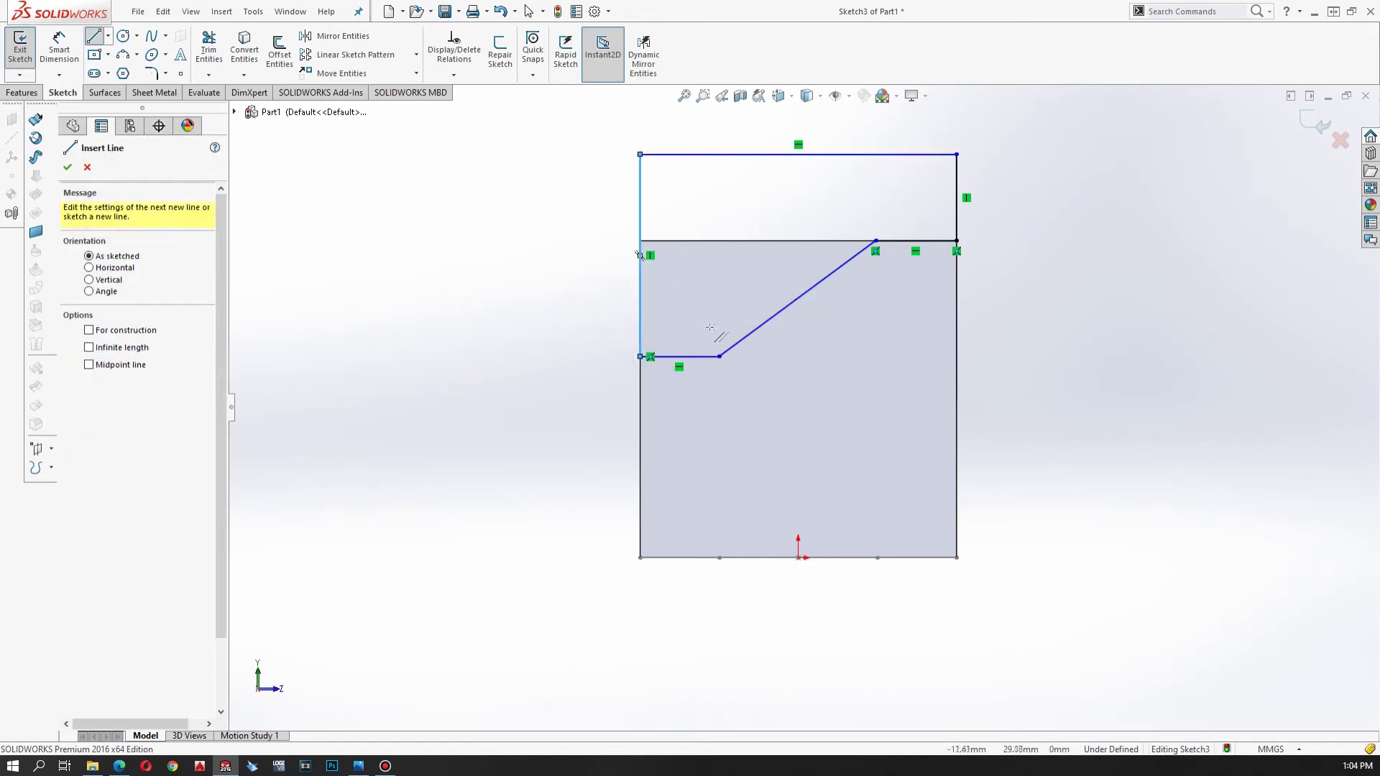
left_click(67, 167)
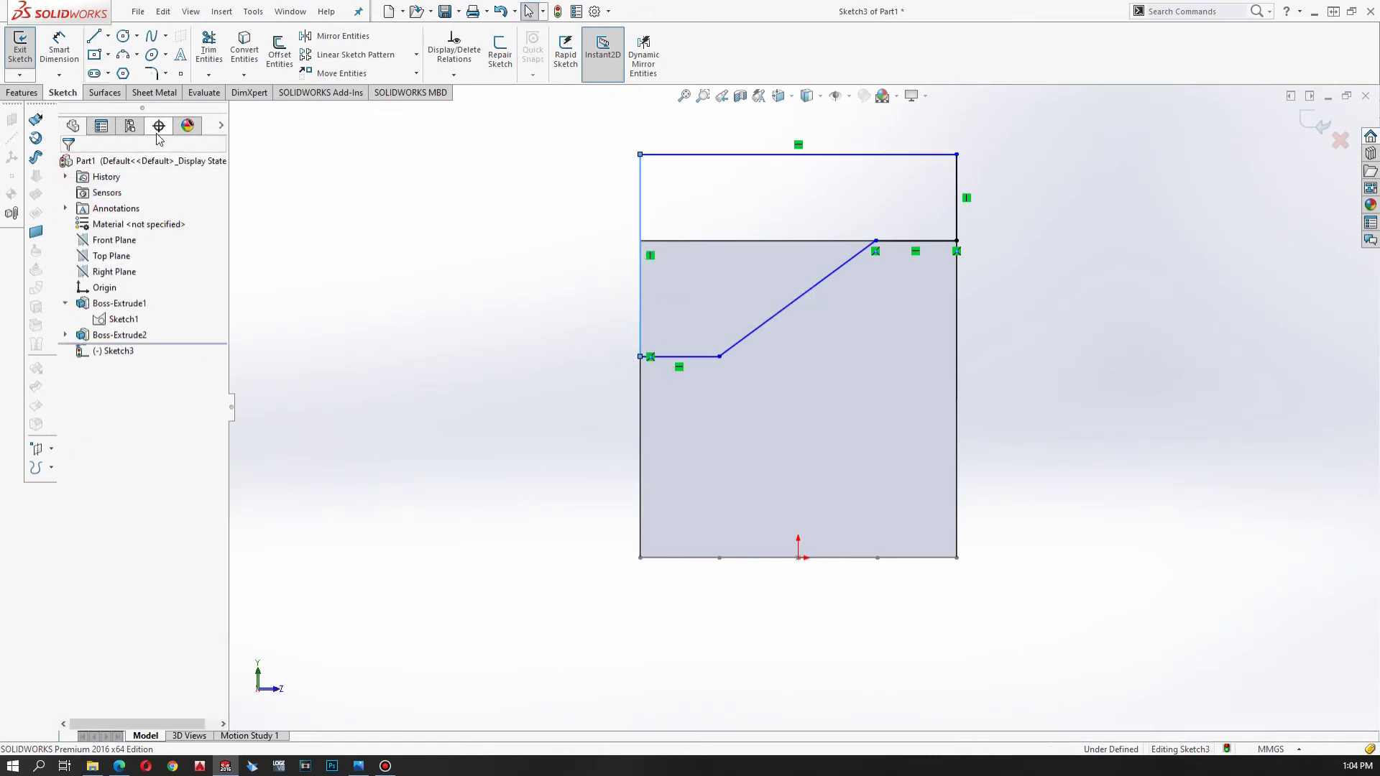
middle_click_drag(1006, 384, 1028, 379)
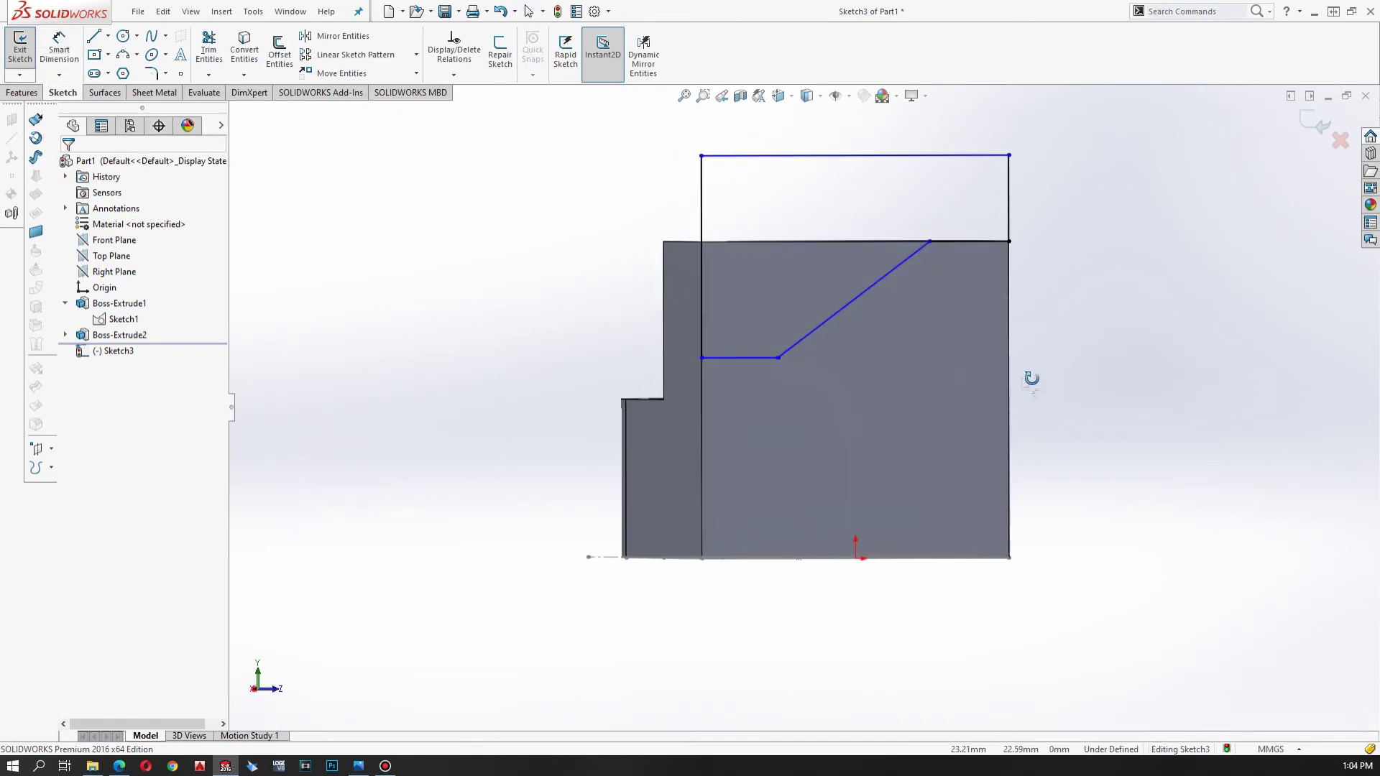
Step: Dimension the short ledge line and the top-right line at 10 mm each
left_click(745, 358)
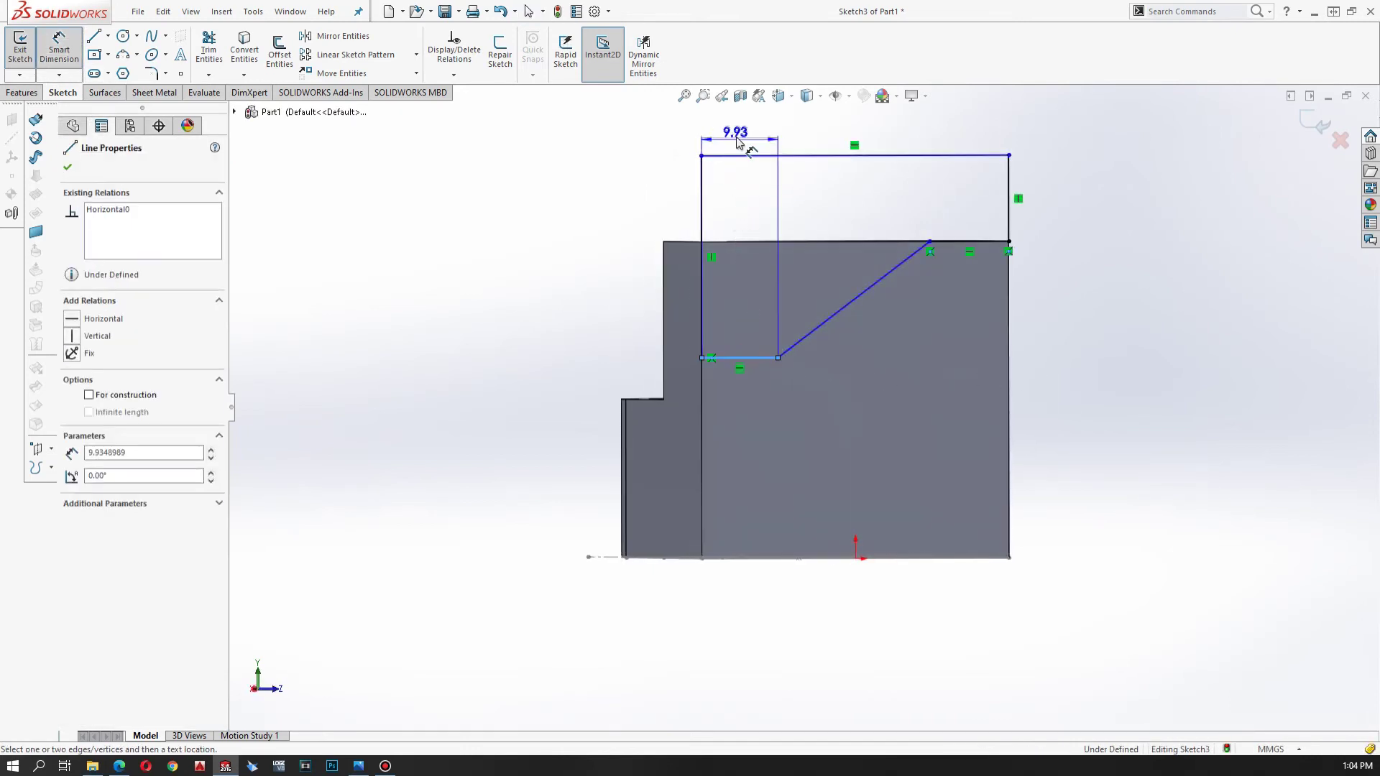
left_click(741, 147)
type("10")
key("Return")
left_click(985, 242)
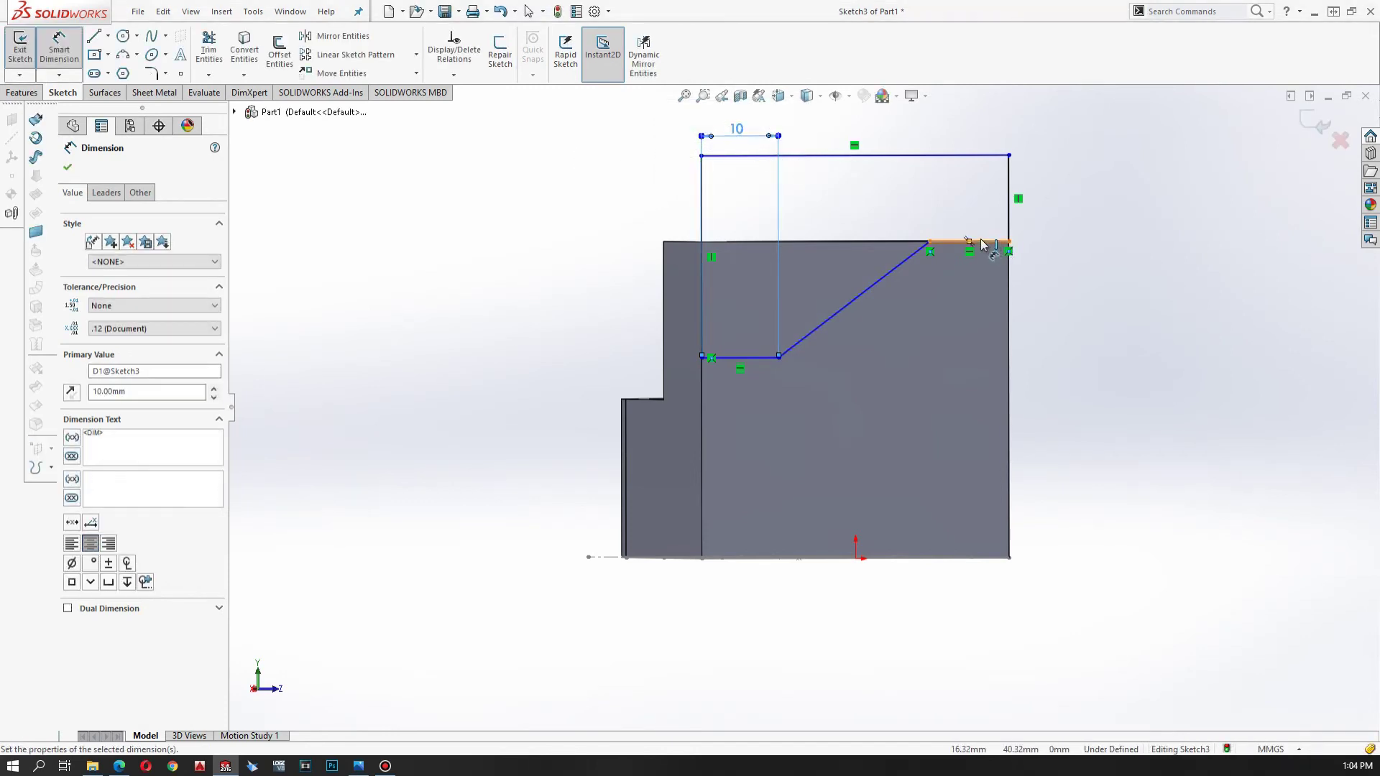
left_click(968, 133)
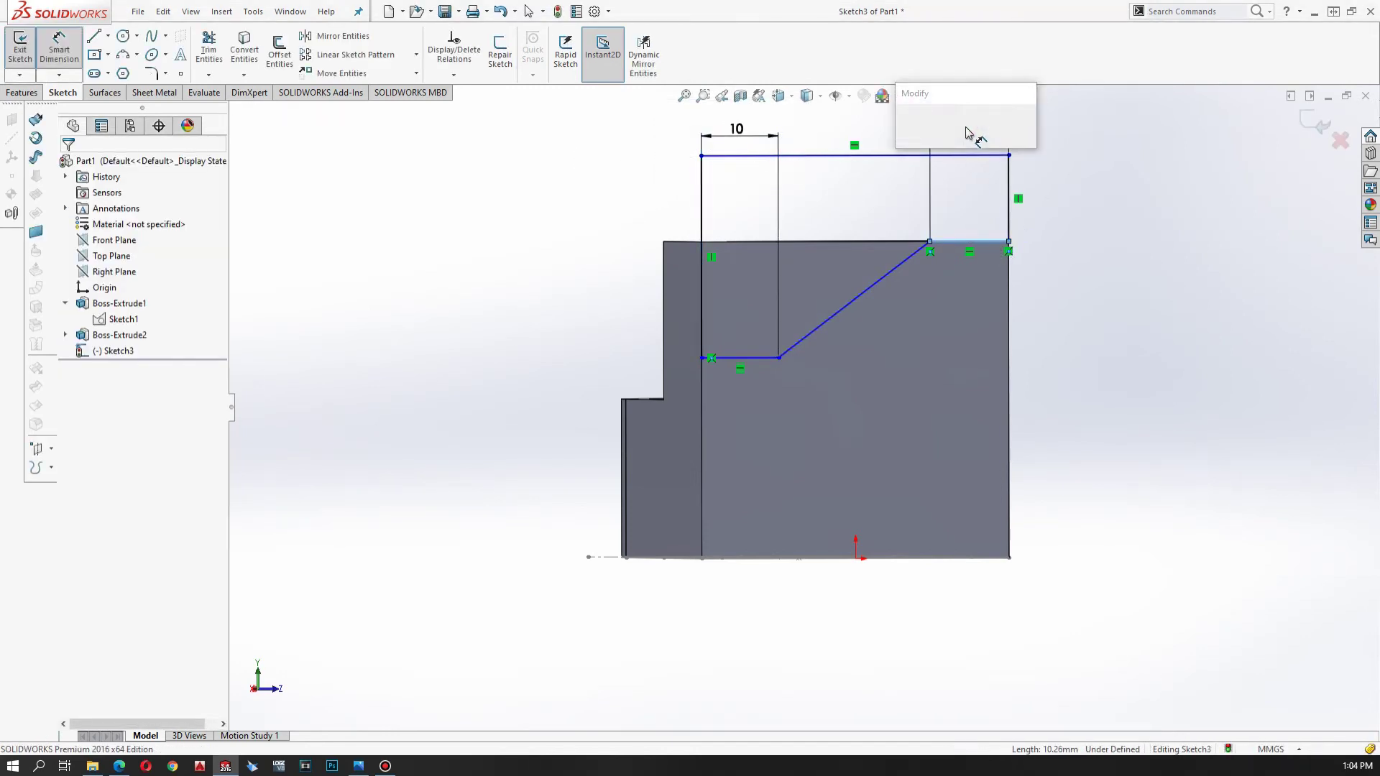
type("10")
key("Return")
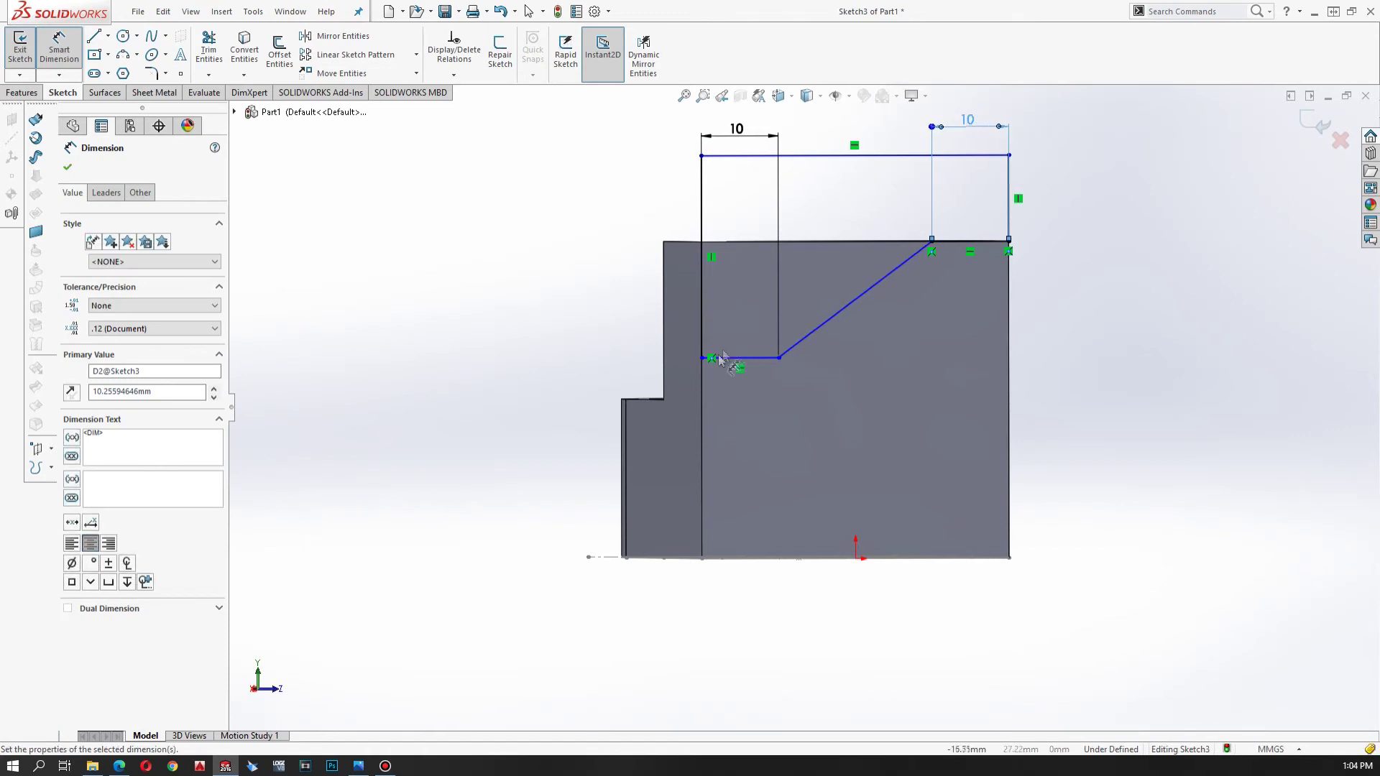
Step: Dimension the ledge 10 mm above the step corner
left_click(706, 358)
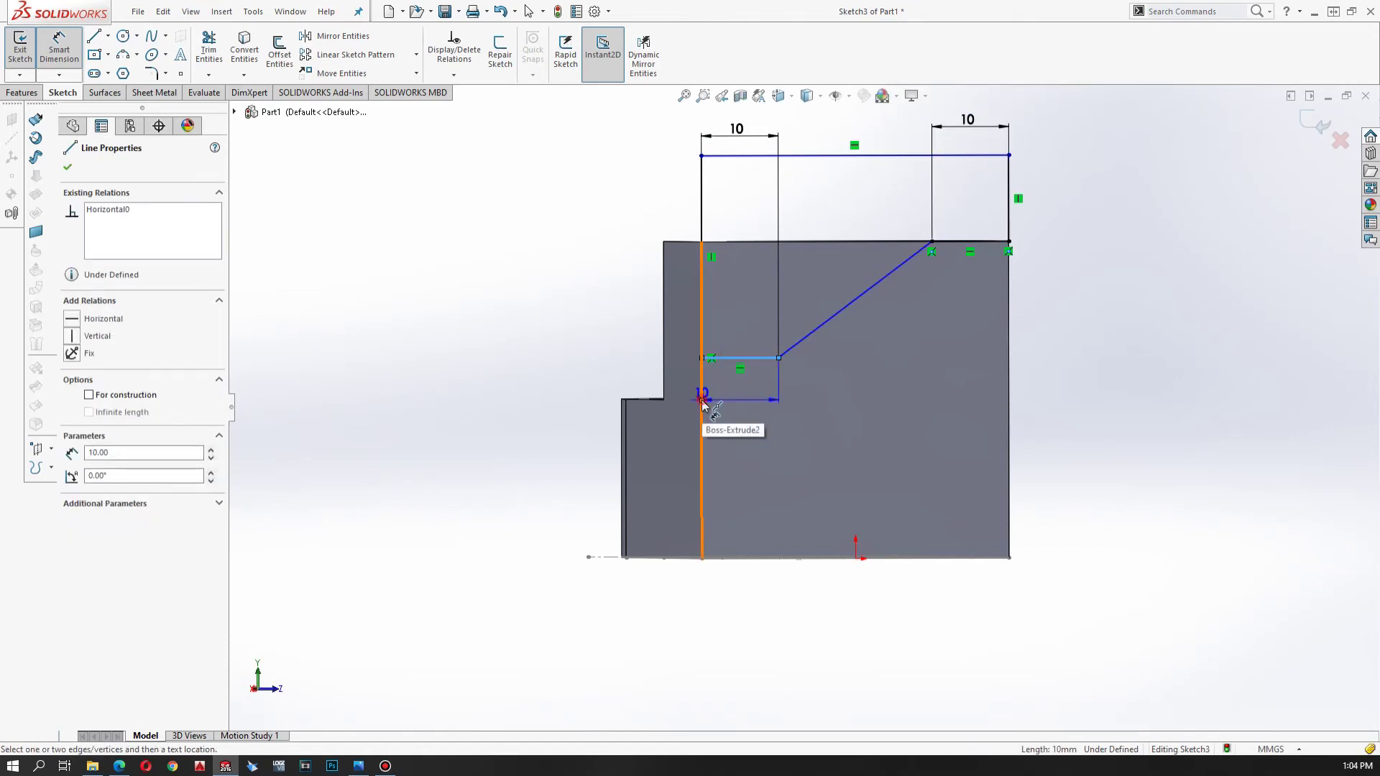
left_click(702, 400)
left_click(489, 388)
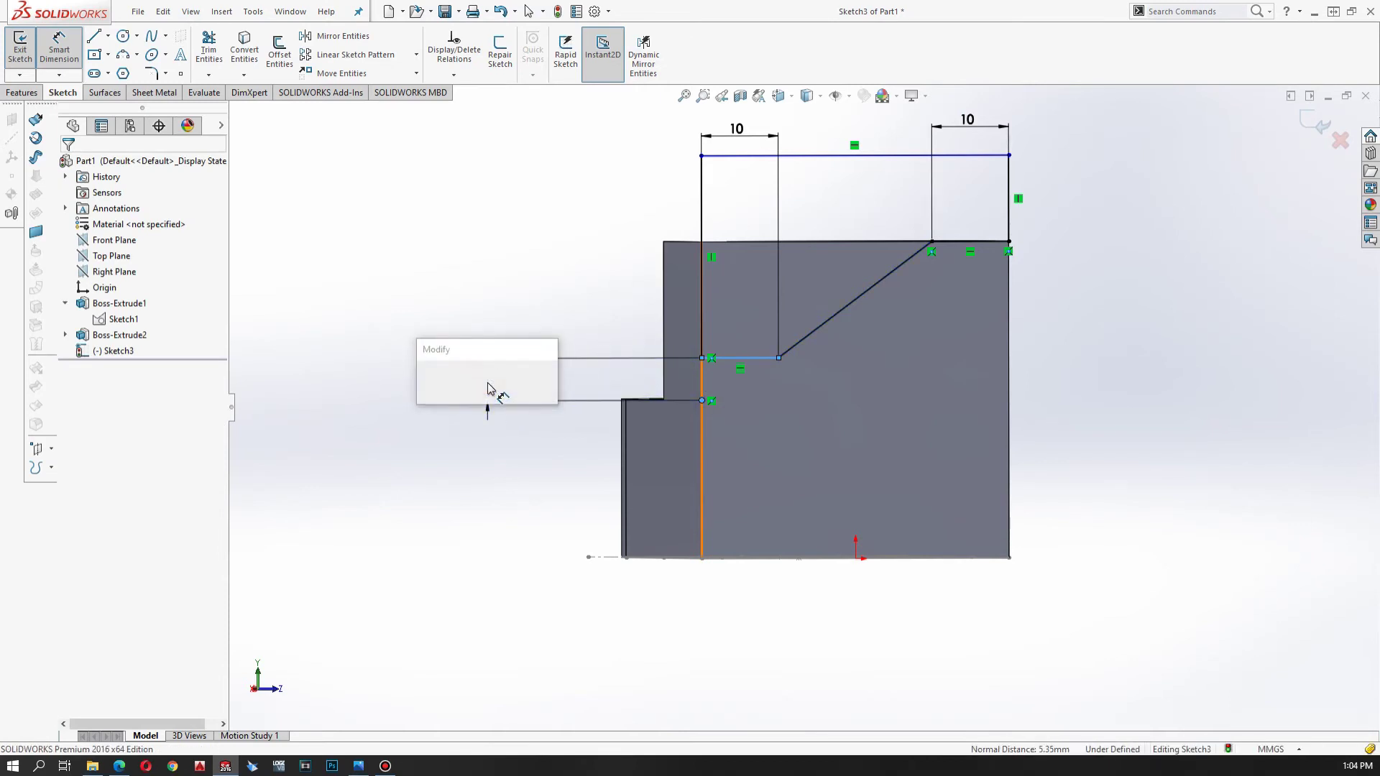
type("10")
key("Return")
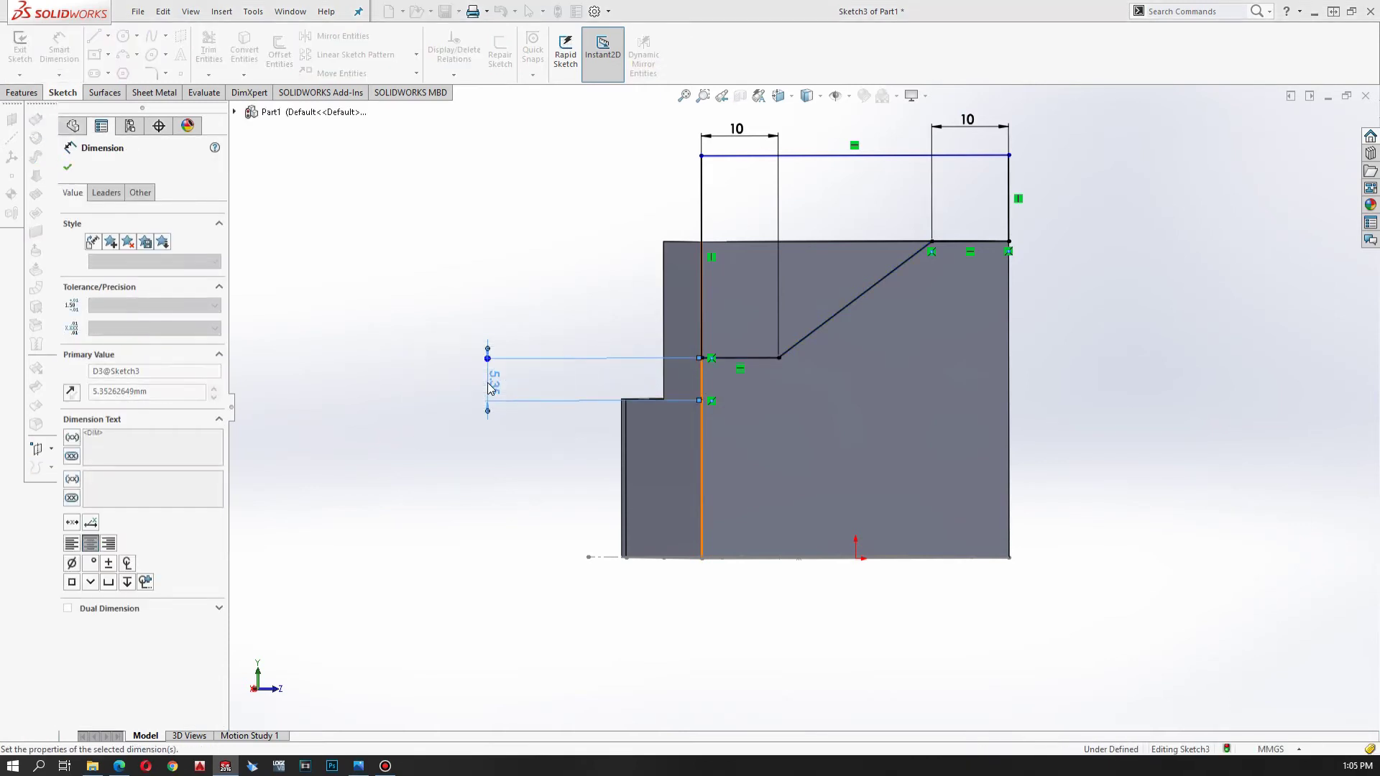
left_click(67, 170)
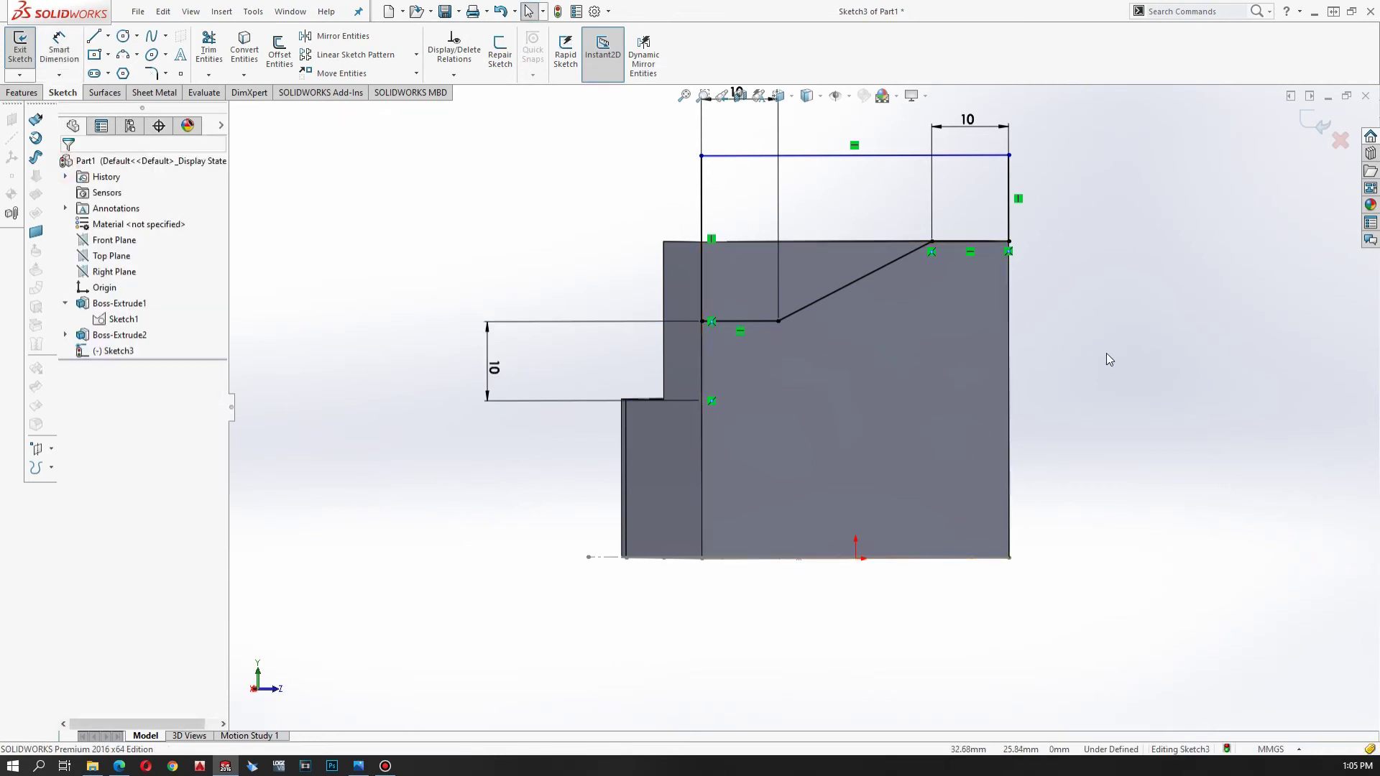
key("Left")
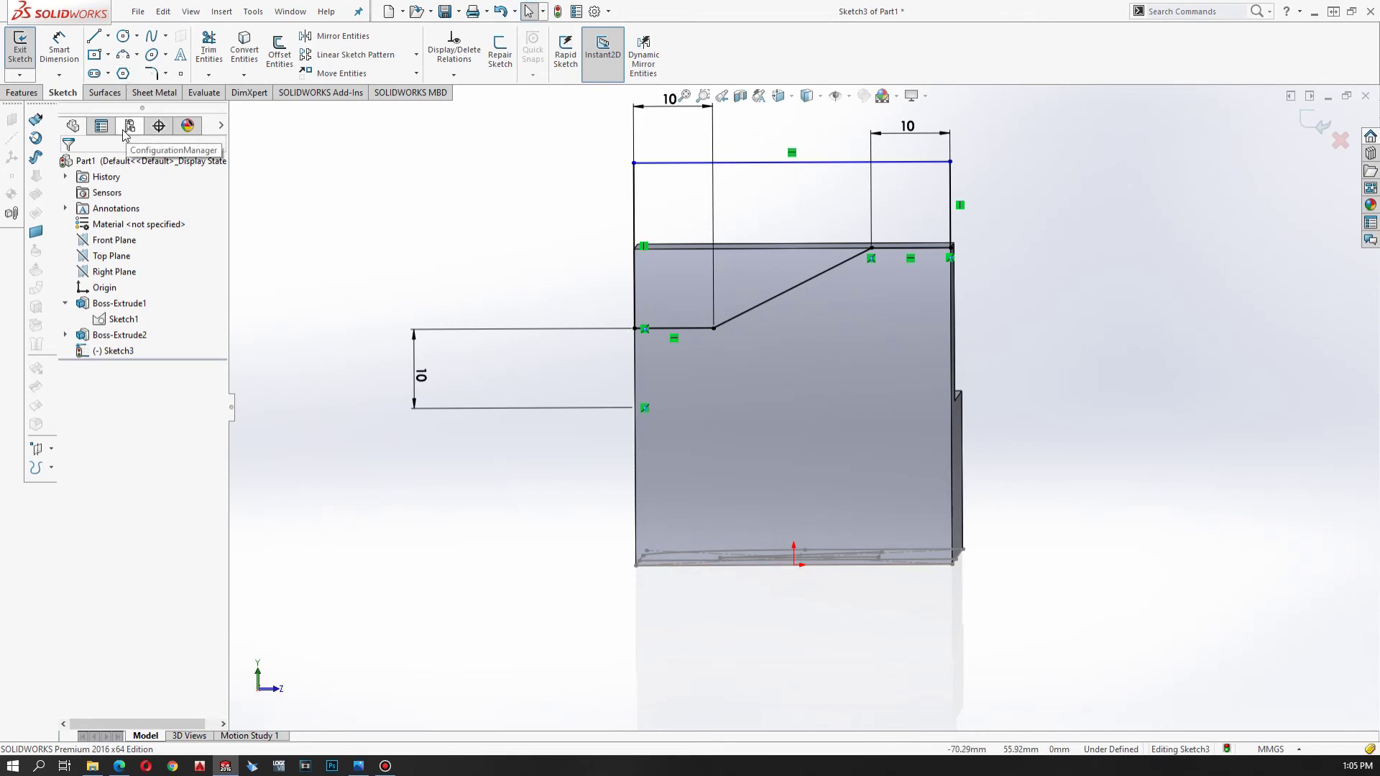
Step: Extruded-cut Sketch3 with the Up To Next end condition to form the sloped top
left_click(21, 93)
left_click(212, 54)
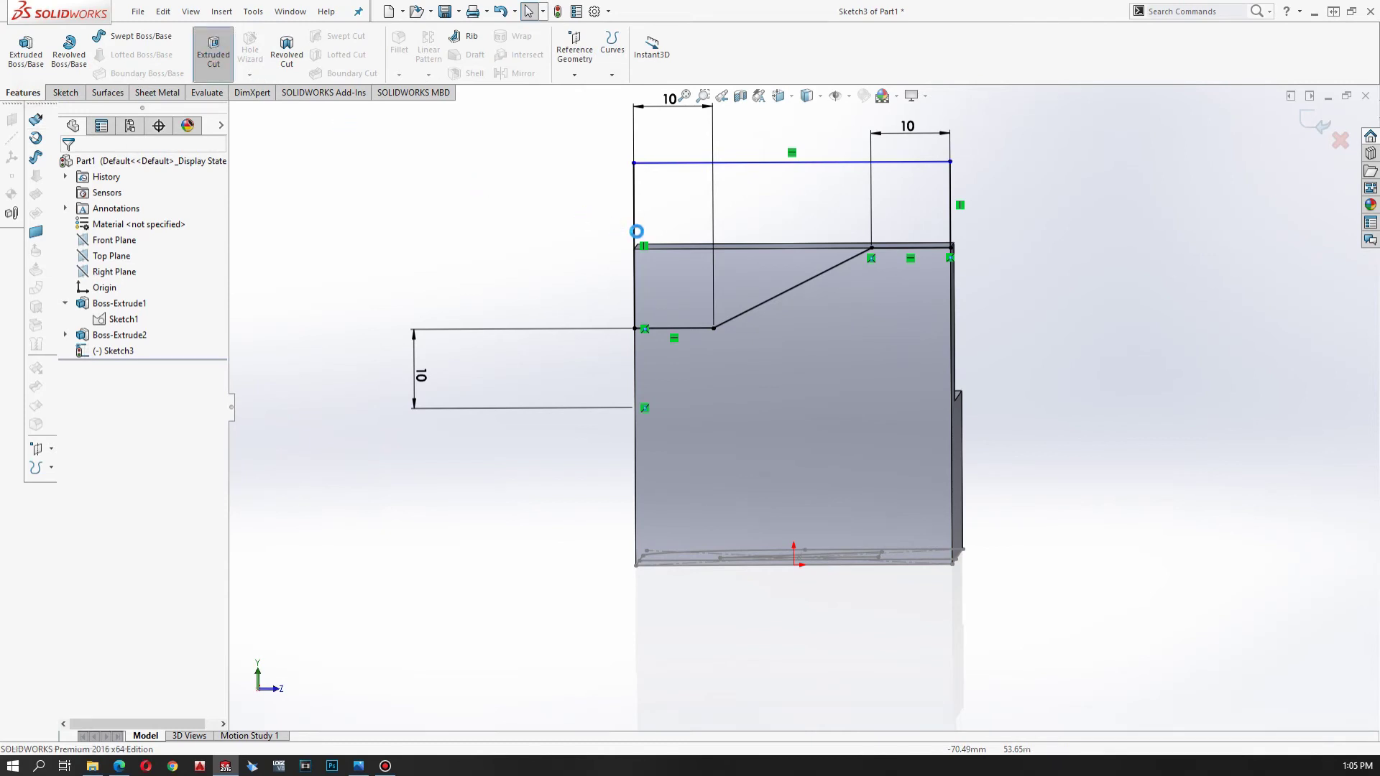
middle_click_drag(1033, 285, 900, 306)
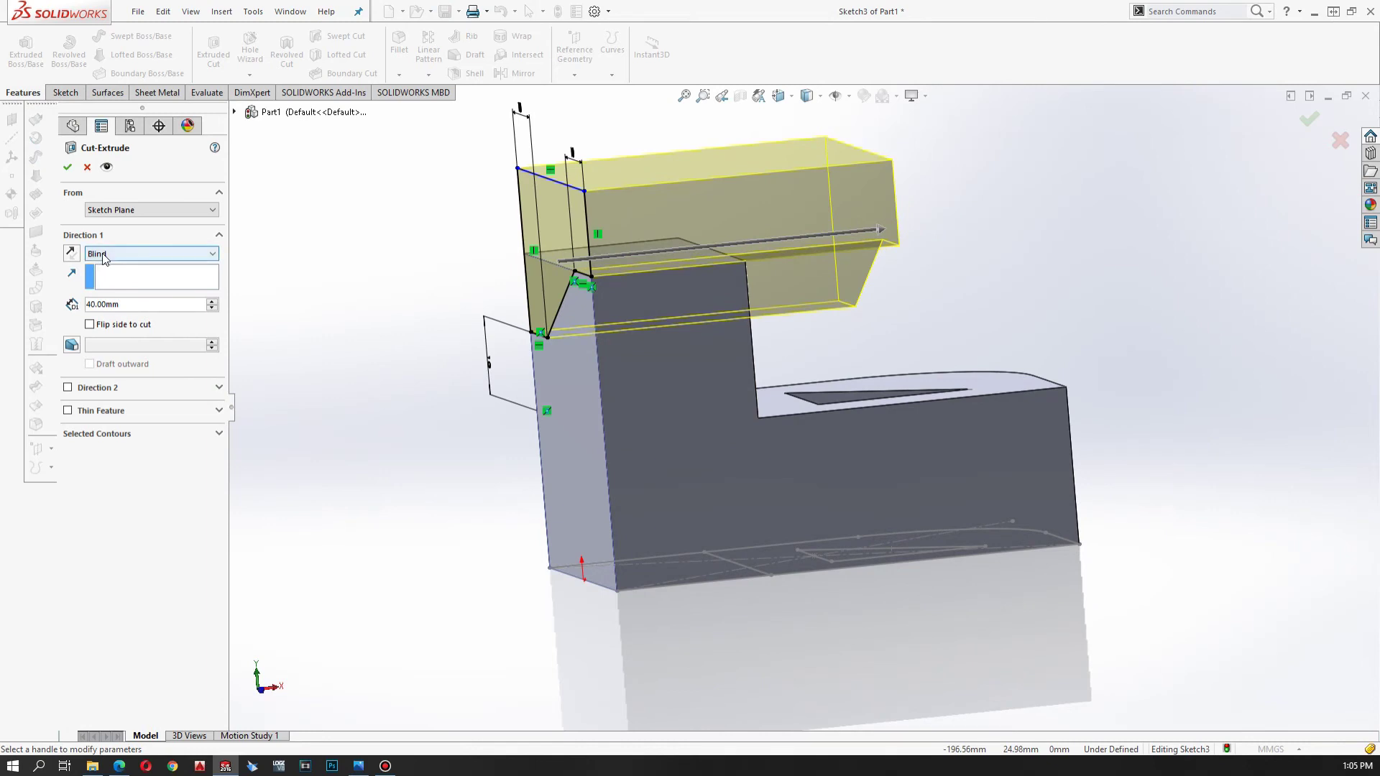
left_click(151, 254)
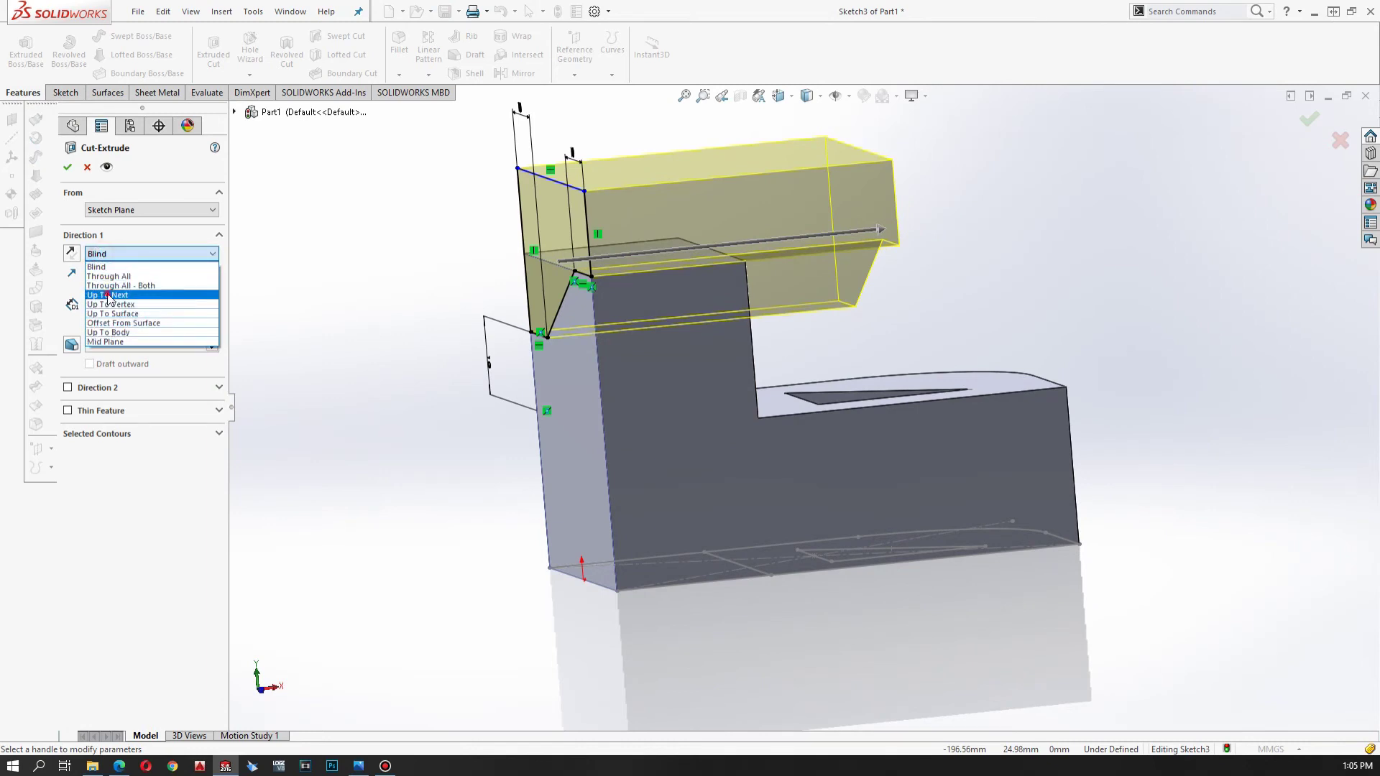
left_click(109, 295)
middle_click_drag(1057, 227, 935, 280)
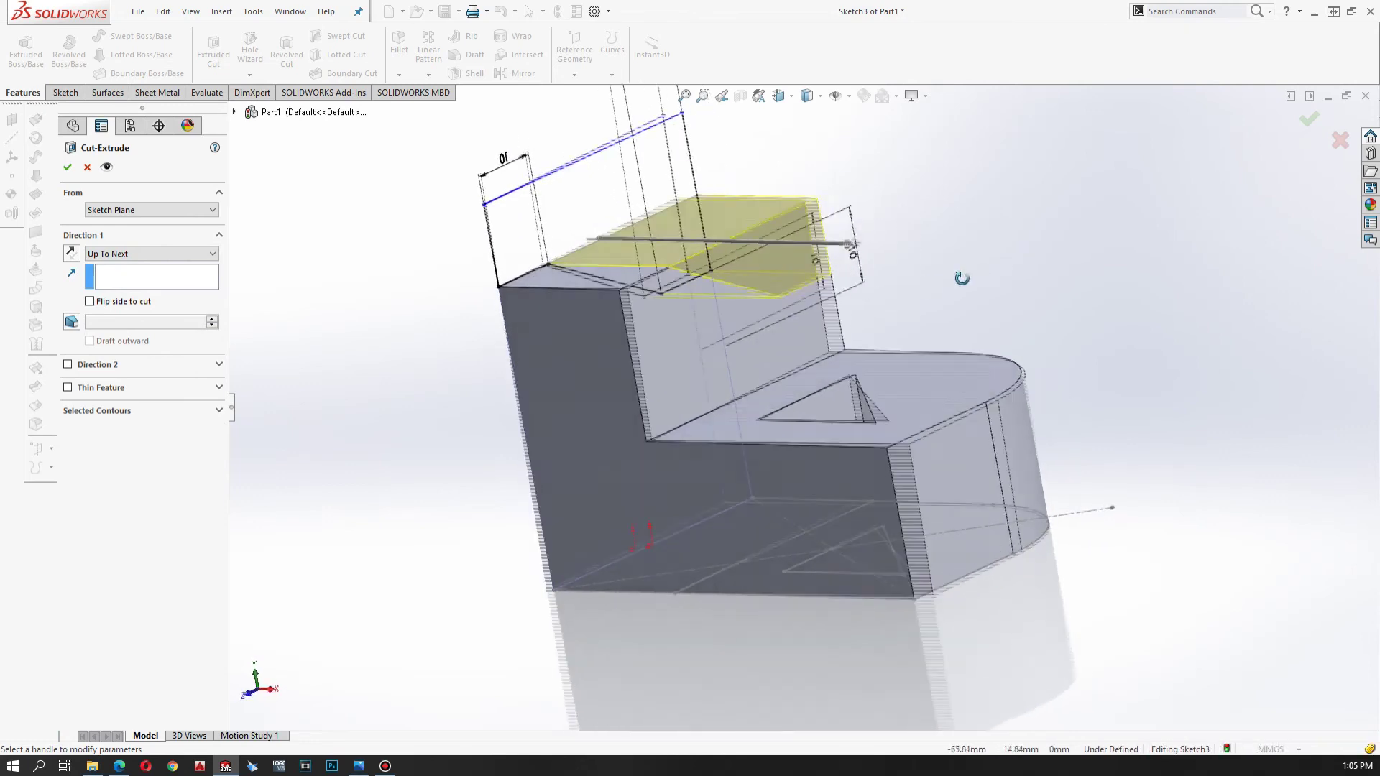
left_click(70, 168)
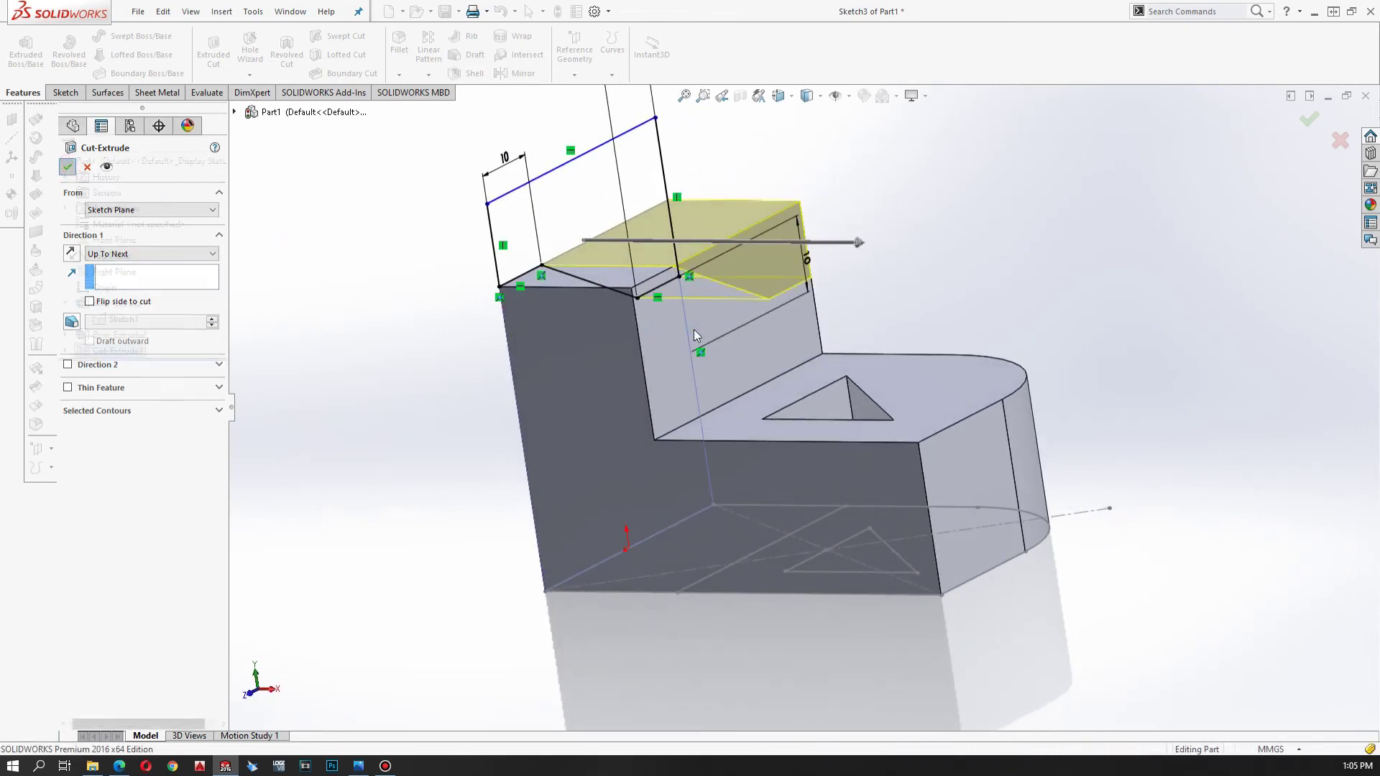
mouse_move(901, 274)
middle_mouse_down()
mouse_move(1049, 398)
mouse_move(1001, 477)
mouse_move(834, 431)
mouse_move(816, 464)
mouse_move(739, 447)
middle_mouse_up()
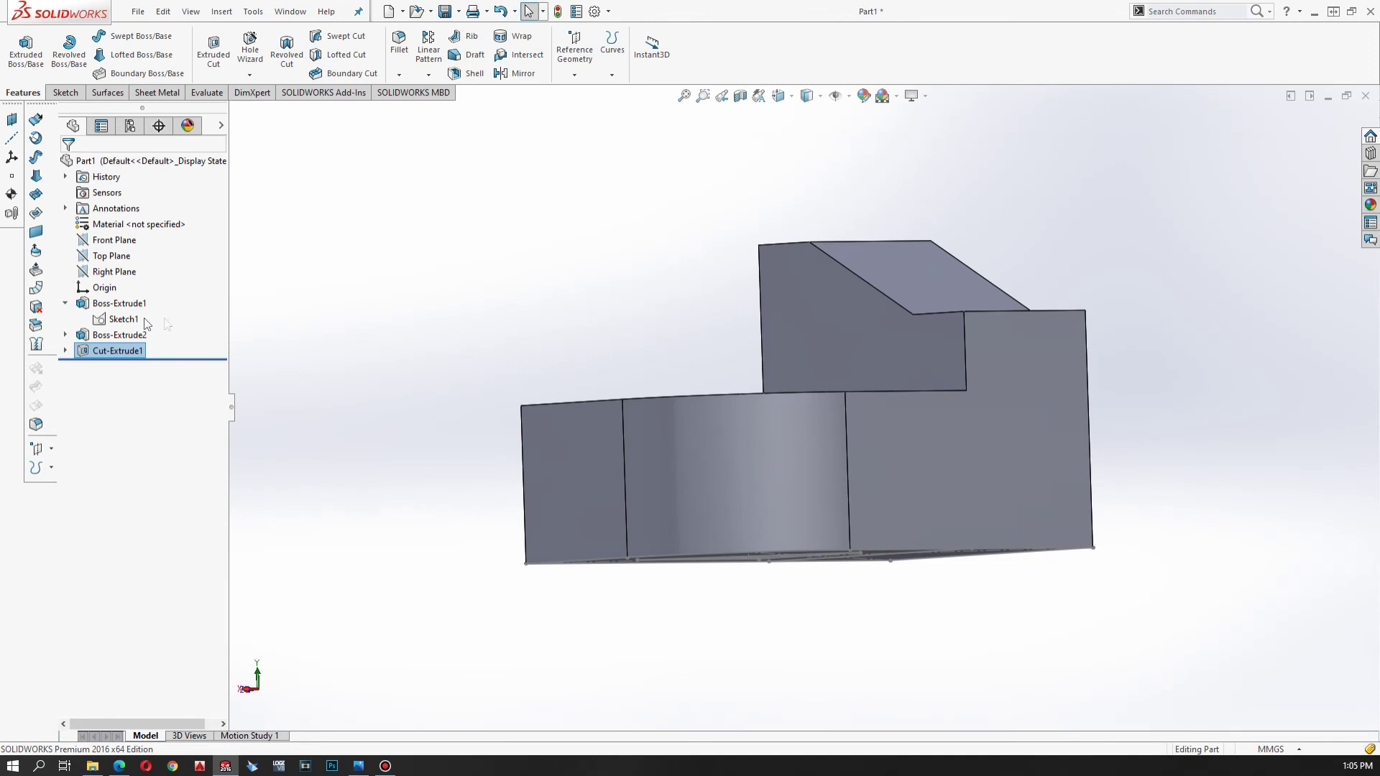
left_click(124, 319)
left_click(56, 310)
mouse_move(882, 529)
middle_mouse_down()
mouse_move(839, 558)
mouse_move(948, 499)
mouse_move(924, 477)
mouse_move(930, 455)
mouse_move(932, 475)
mouse_move(955, 456)
mouse_move(955, 468)
mouse_move(1016, 352)
middle_mouse_up()
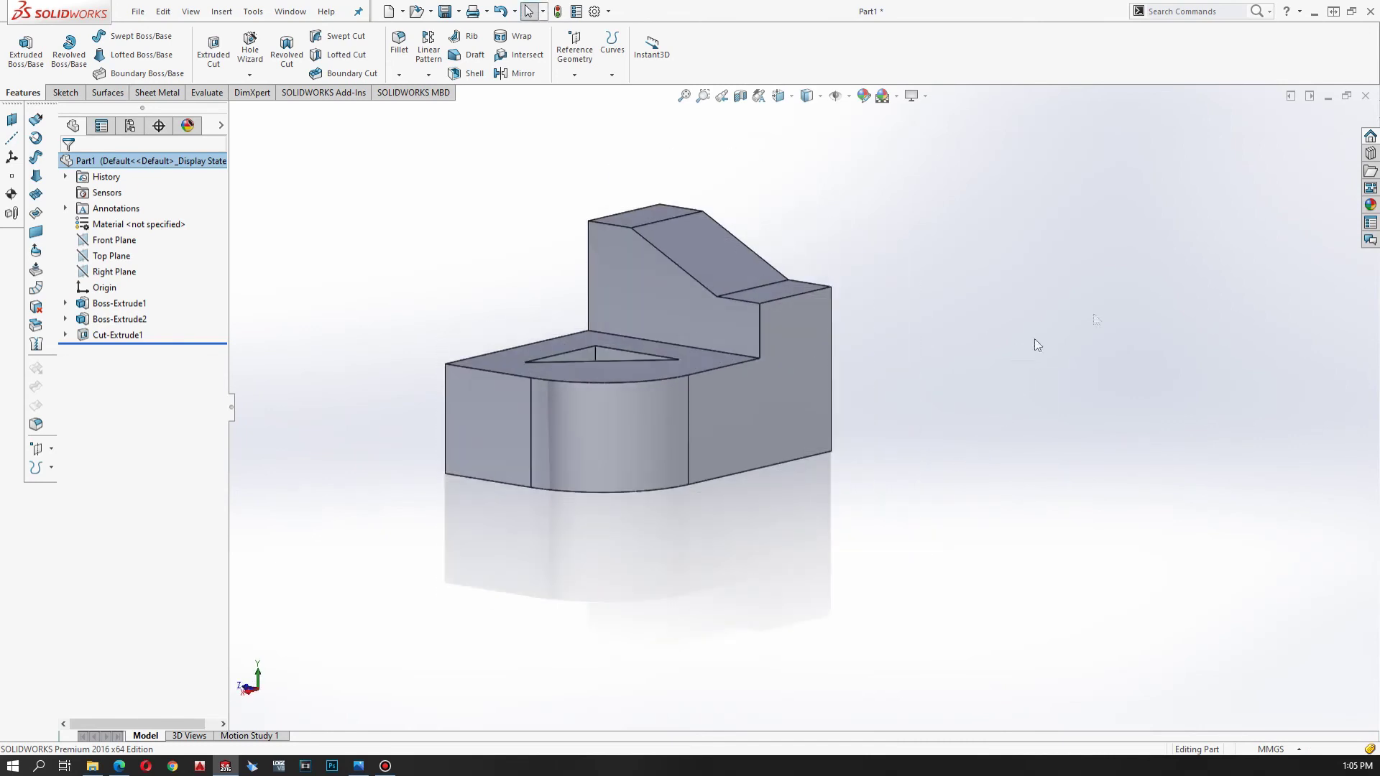
Step: Drag black spray paint from Appearances(color) > Painted onto the part
left_click(1370, 205)
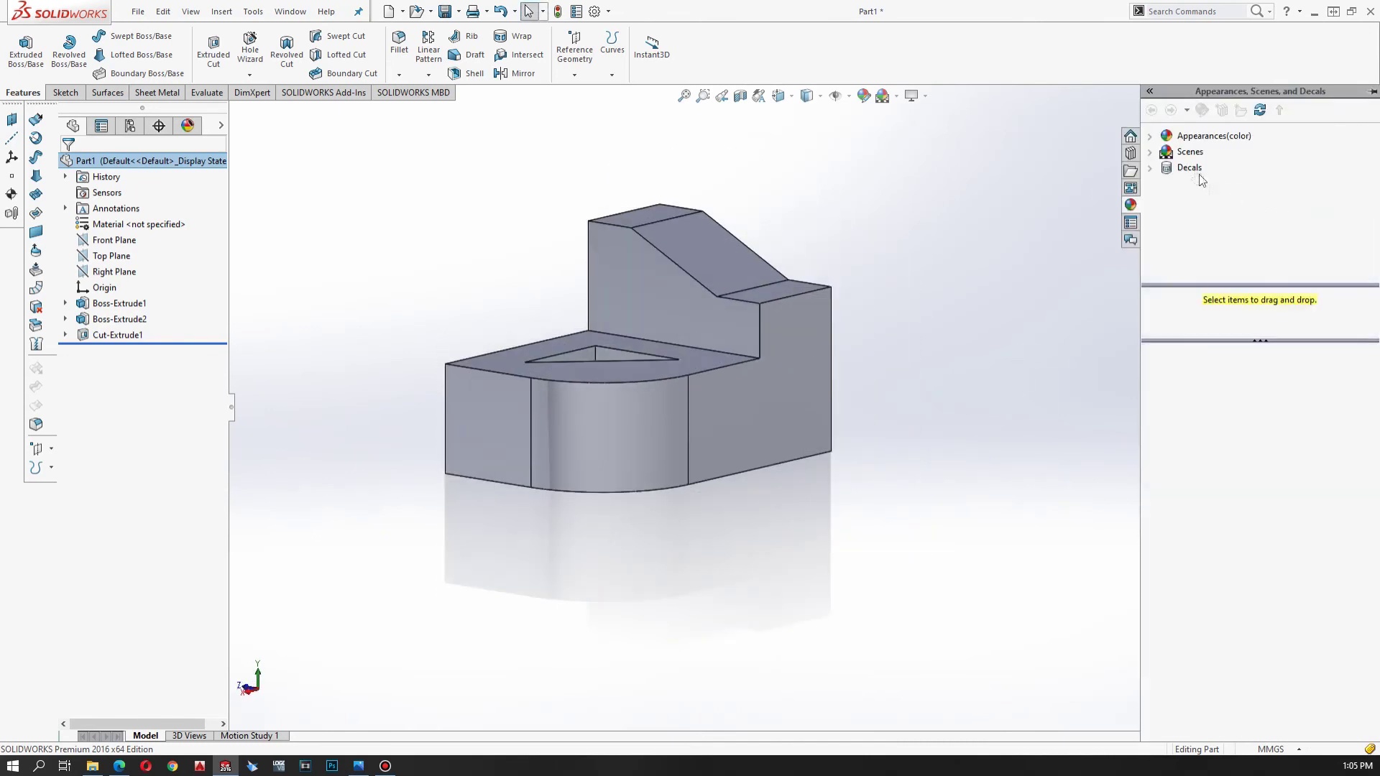
left_click(1172, 141)
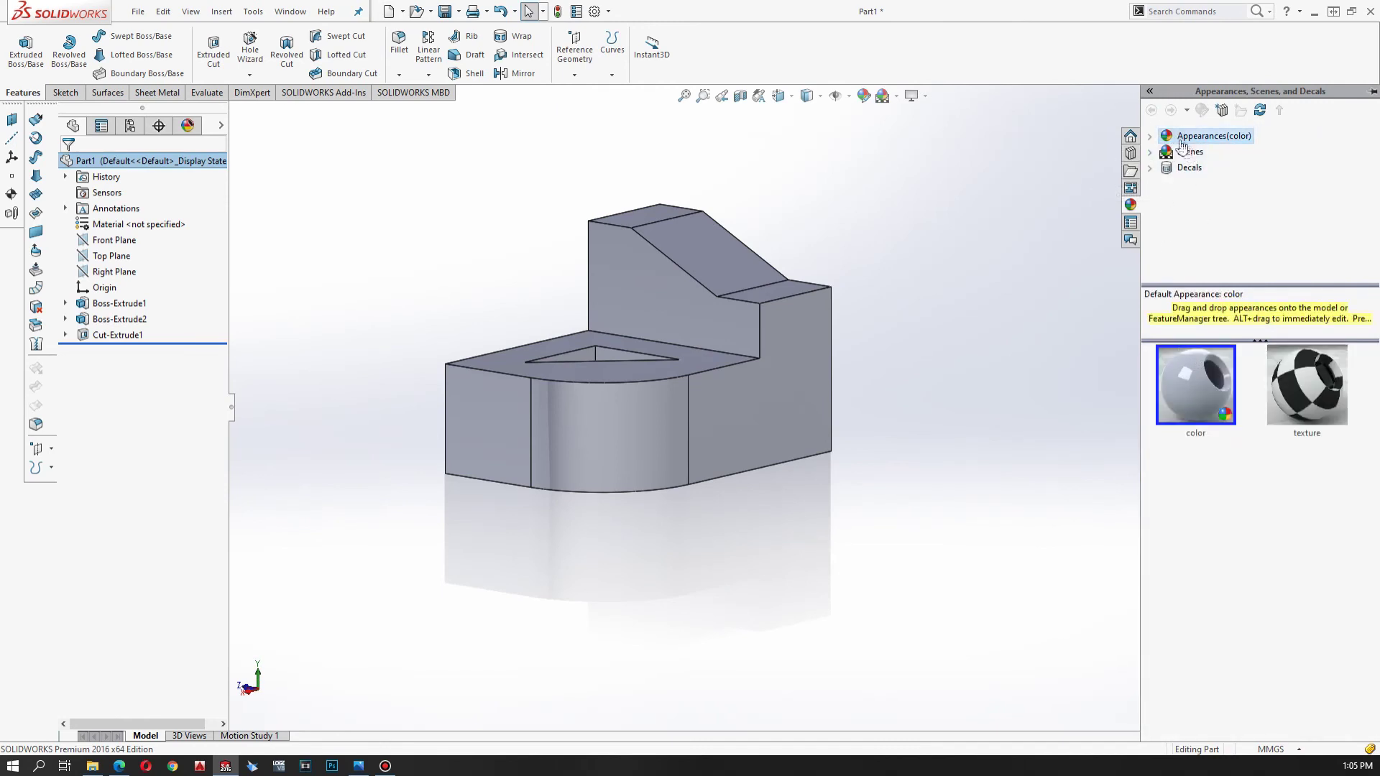
left_click(1150, 136)
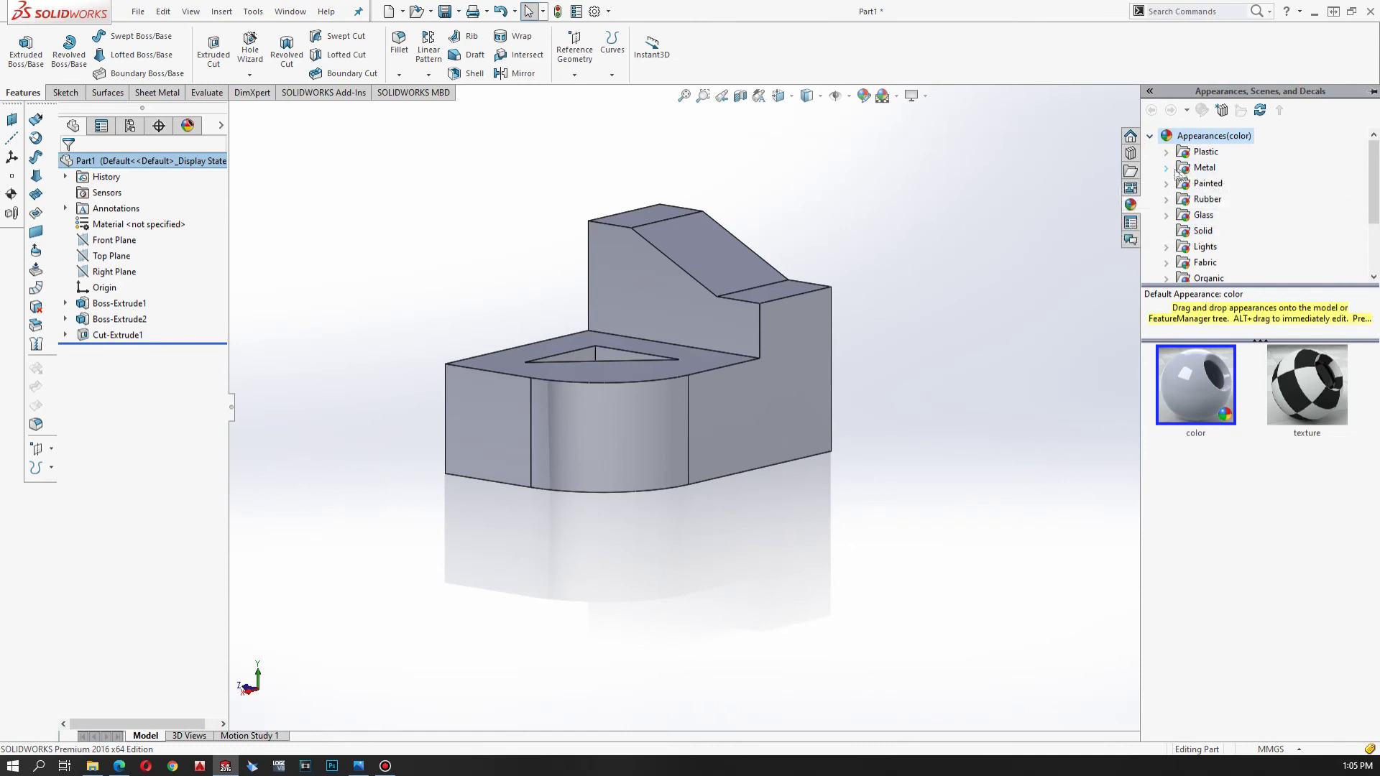
left_click(1207, 183)
left_click(1166, 183)
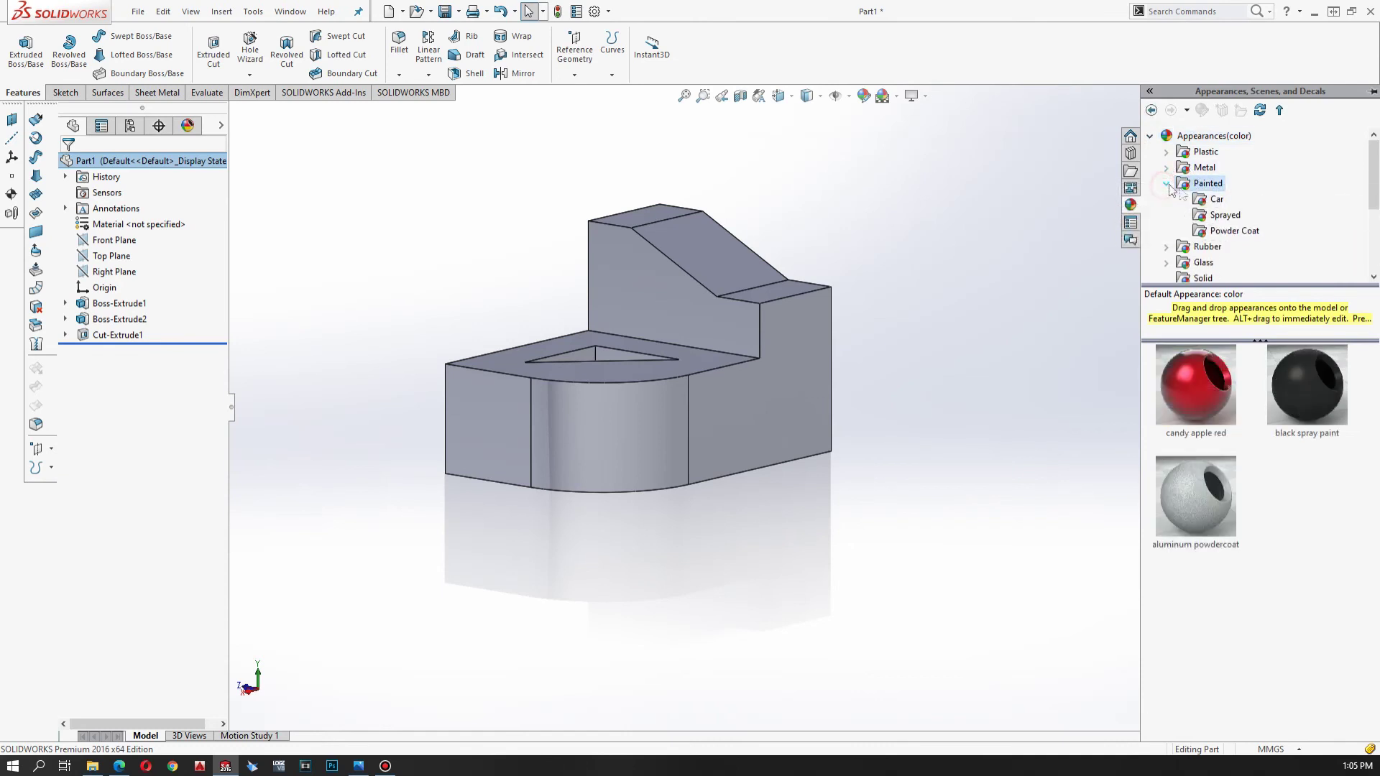
left_click(1216, 199)
left_click_drag(1217, 392, 802, 403)
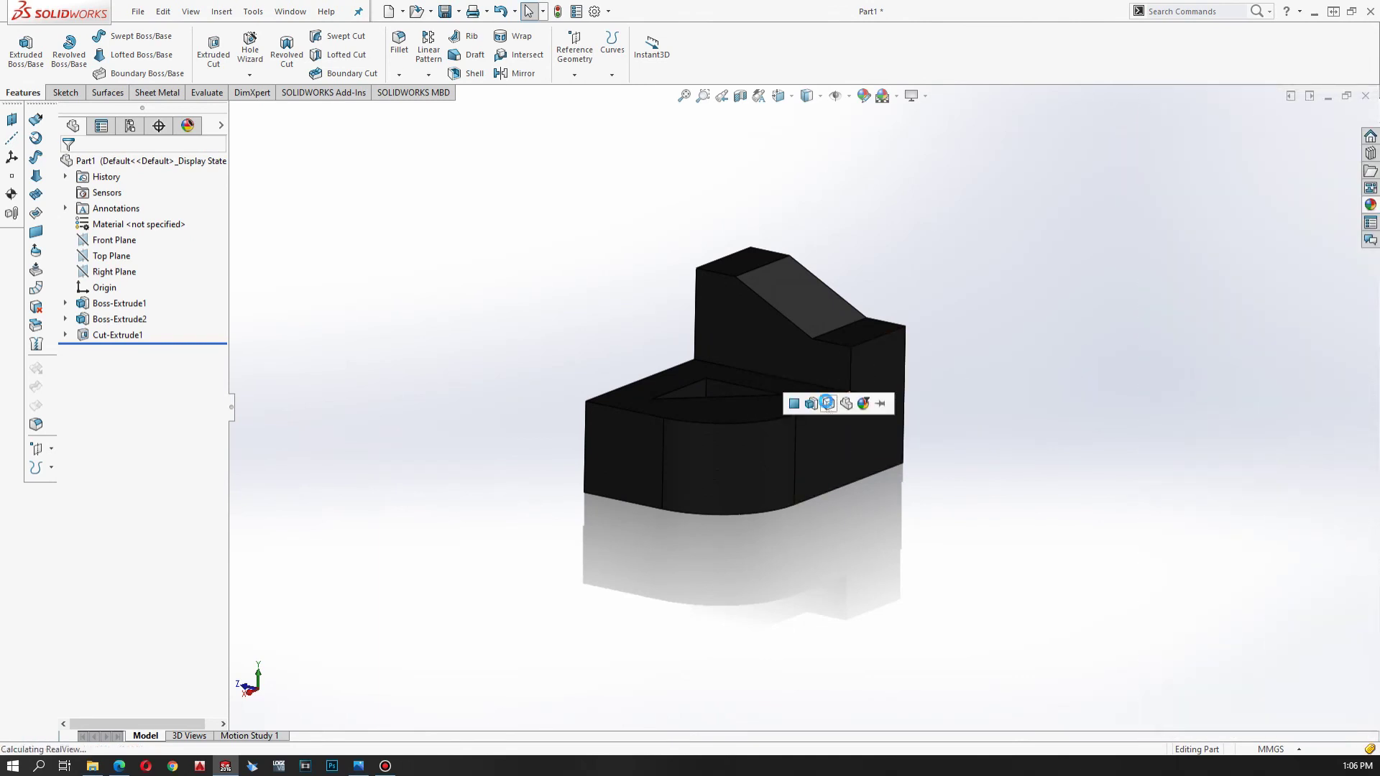
left_click(846, 403)
Step: Orbit the black part to inspect it, then open Capture.JPG for comparison
mouse_move(635, 593)
middle_mouse_down()
mouse_move(706, 429)
mouse_move(677, 474)
middle_mouse_up()
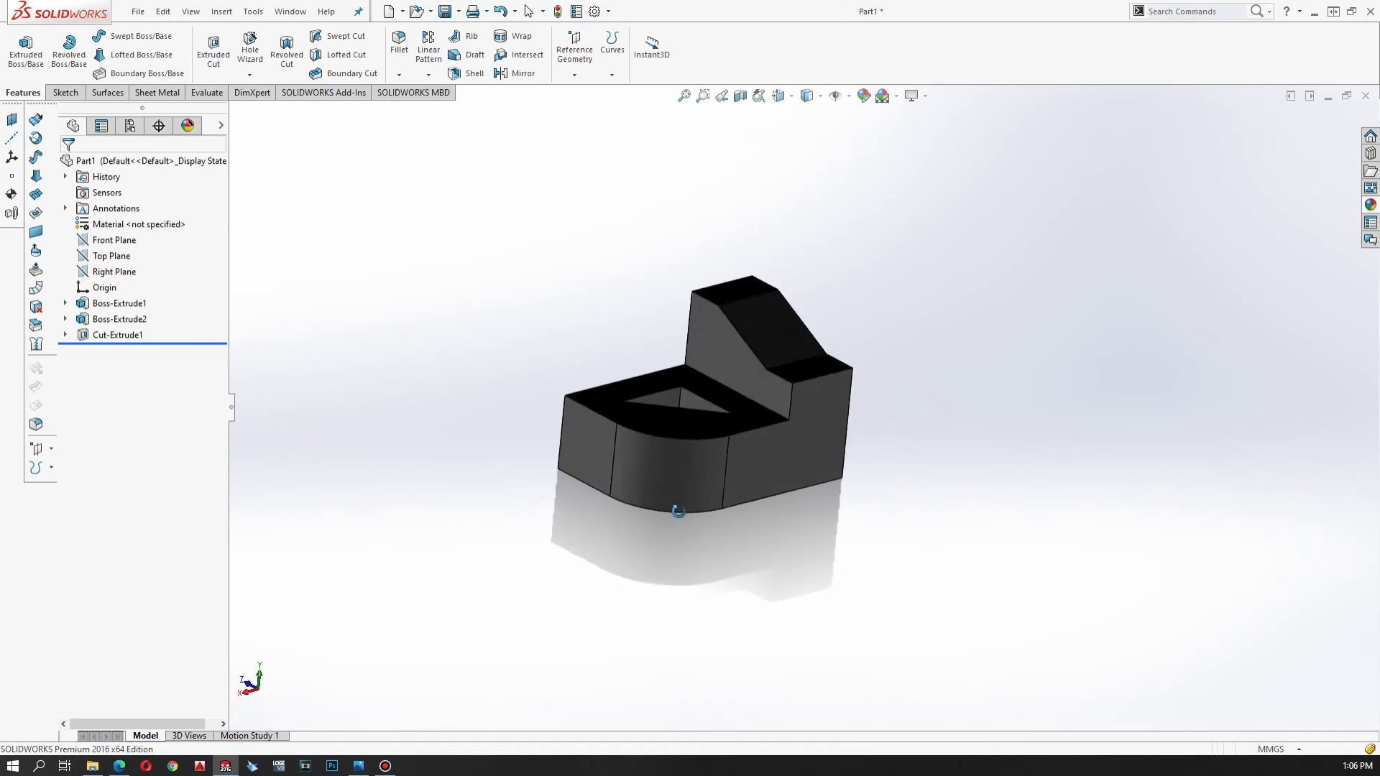
middle_click_drag(677, 473, 645, 481)
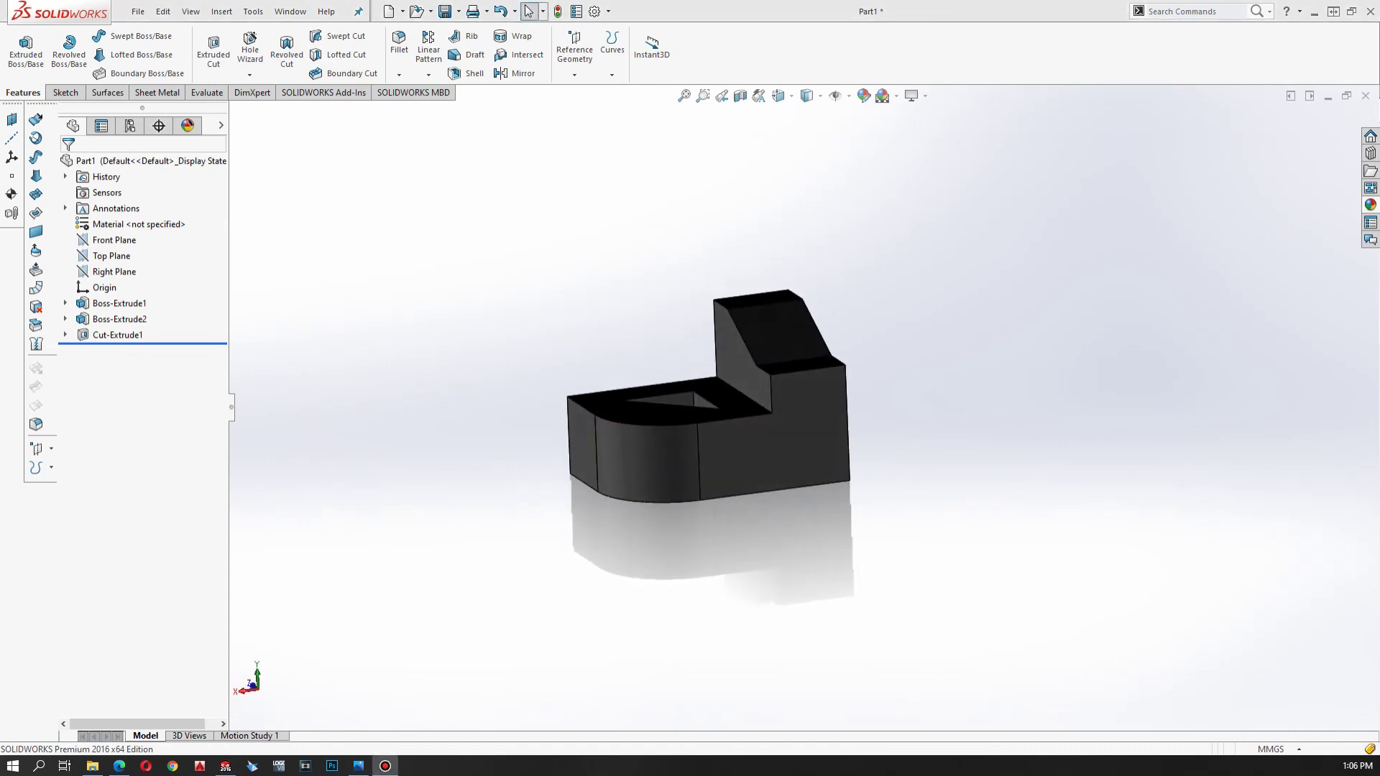
middle_click_drag(710, 521, 844, 429)
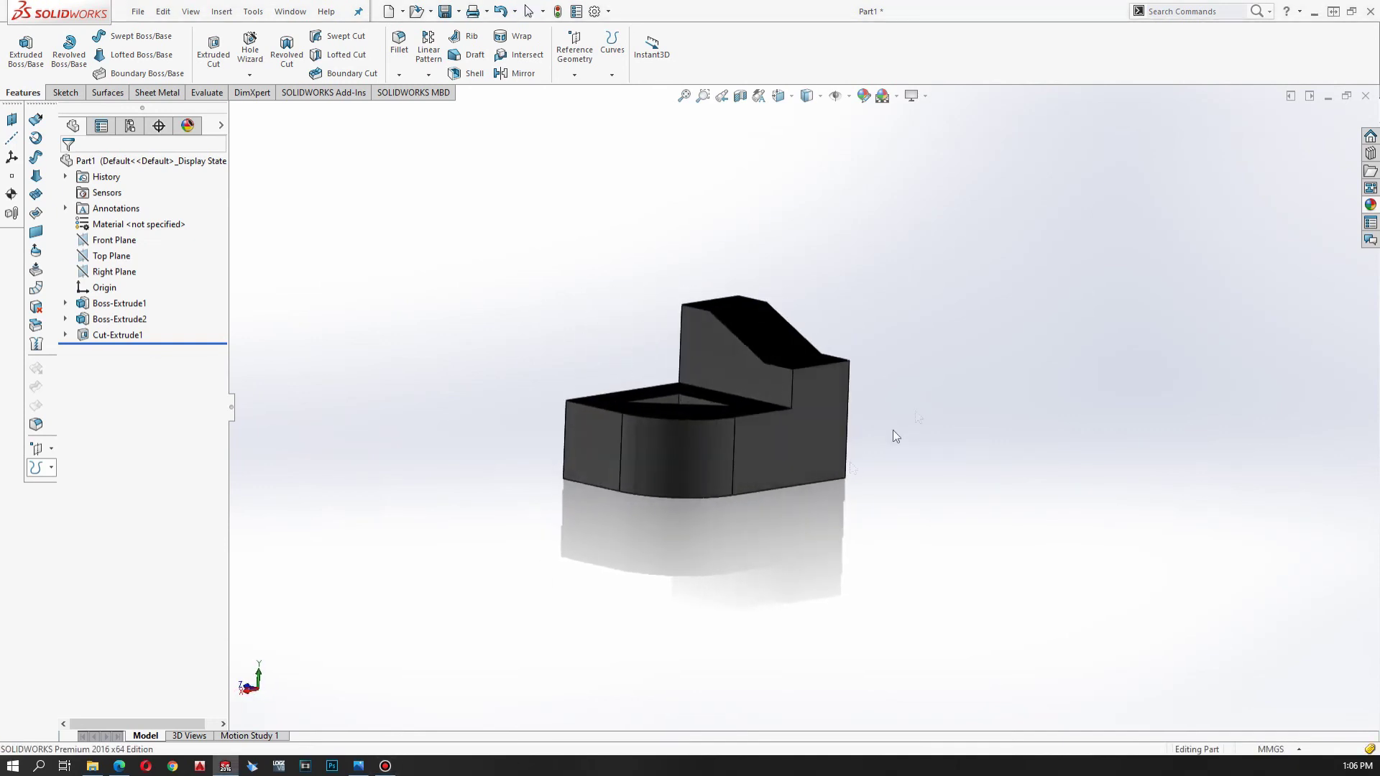
middle_click_drag(680, 493, 473, 509)
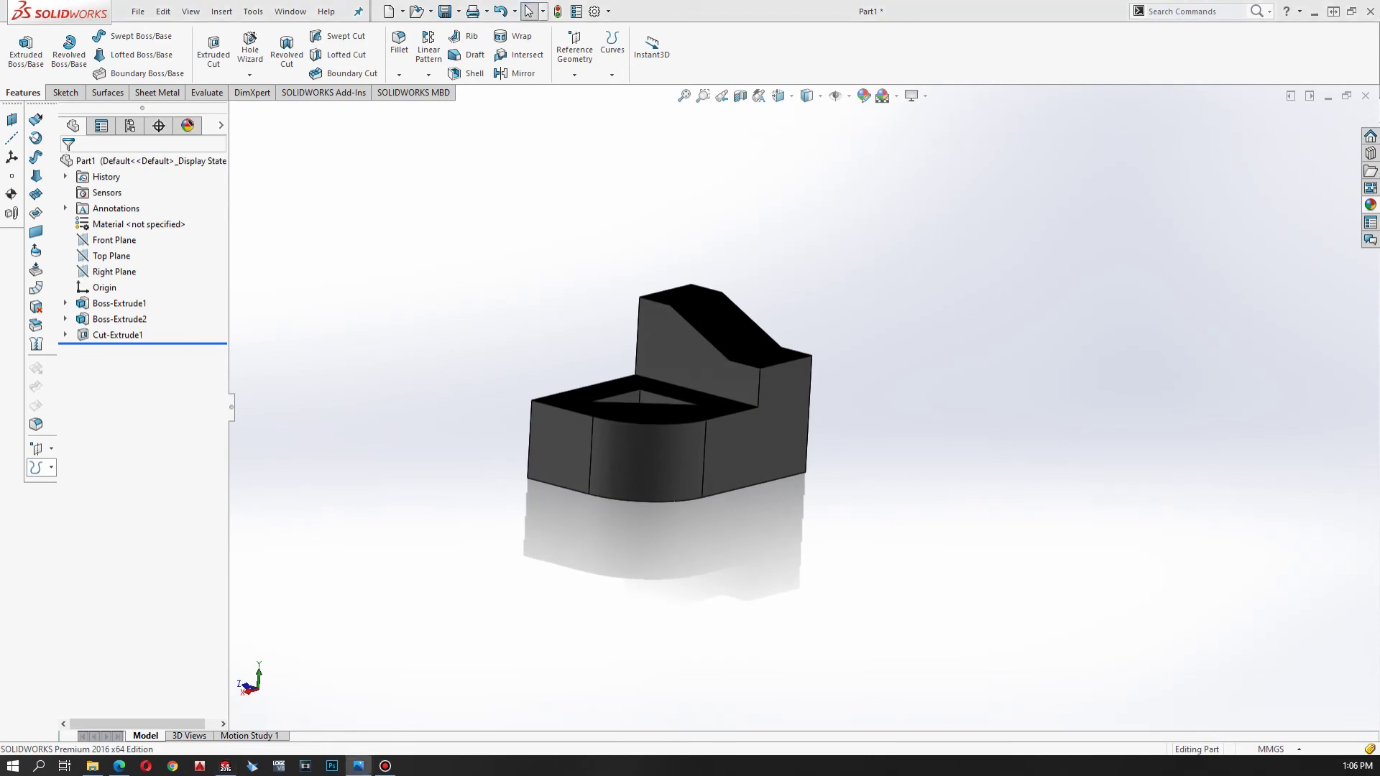
left_click(358, 765)
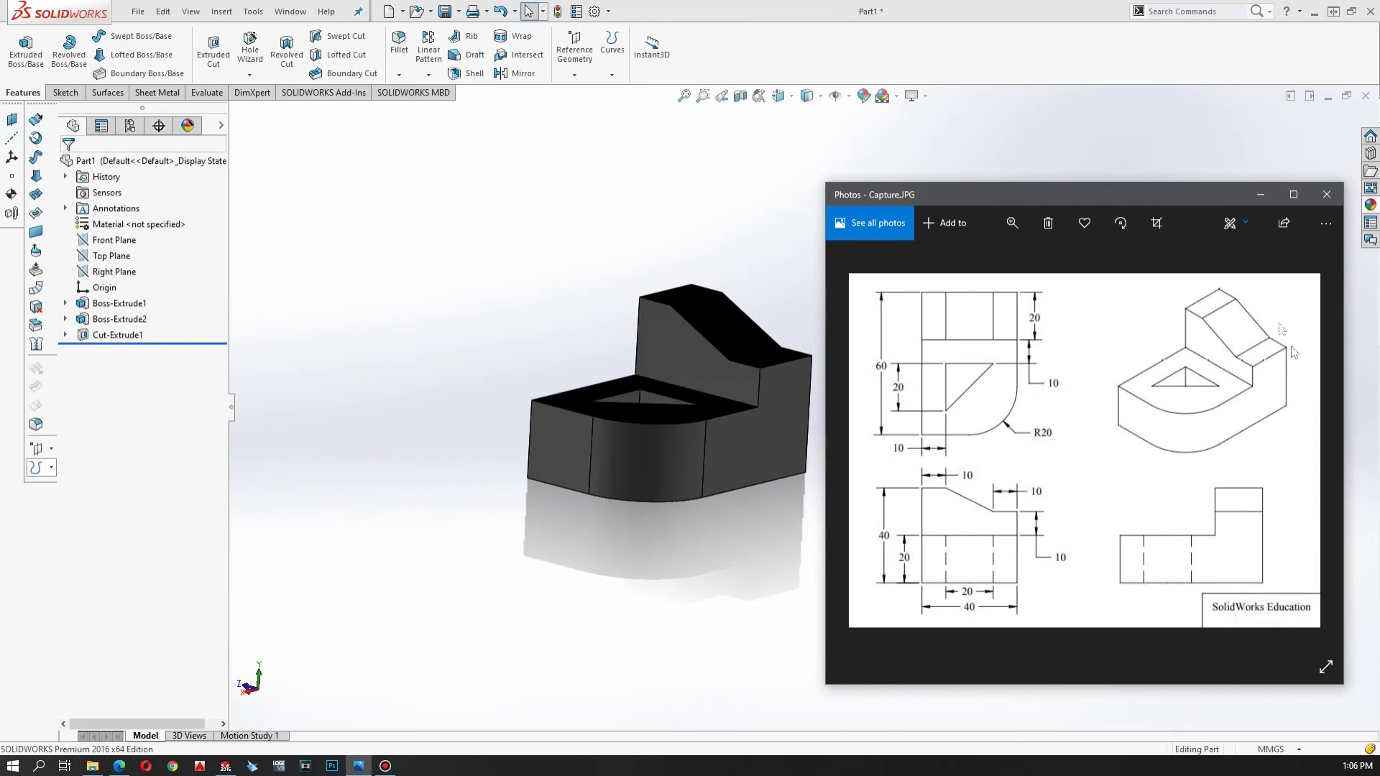
Step: Minimize the Capture.JPG reference drawing and orbit the finished black part
left_click(1260, 195)
middle_click_drag(679, 509, 761, 539)
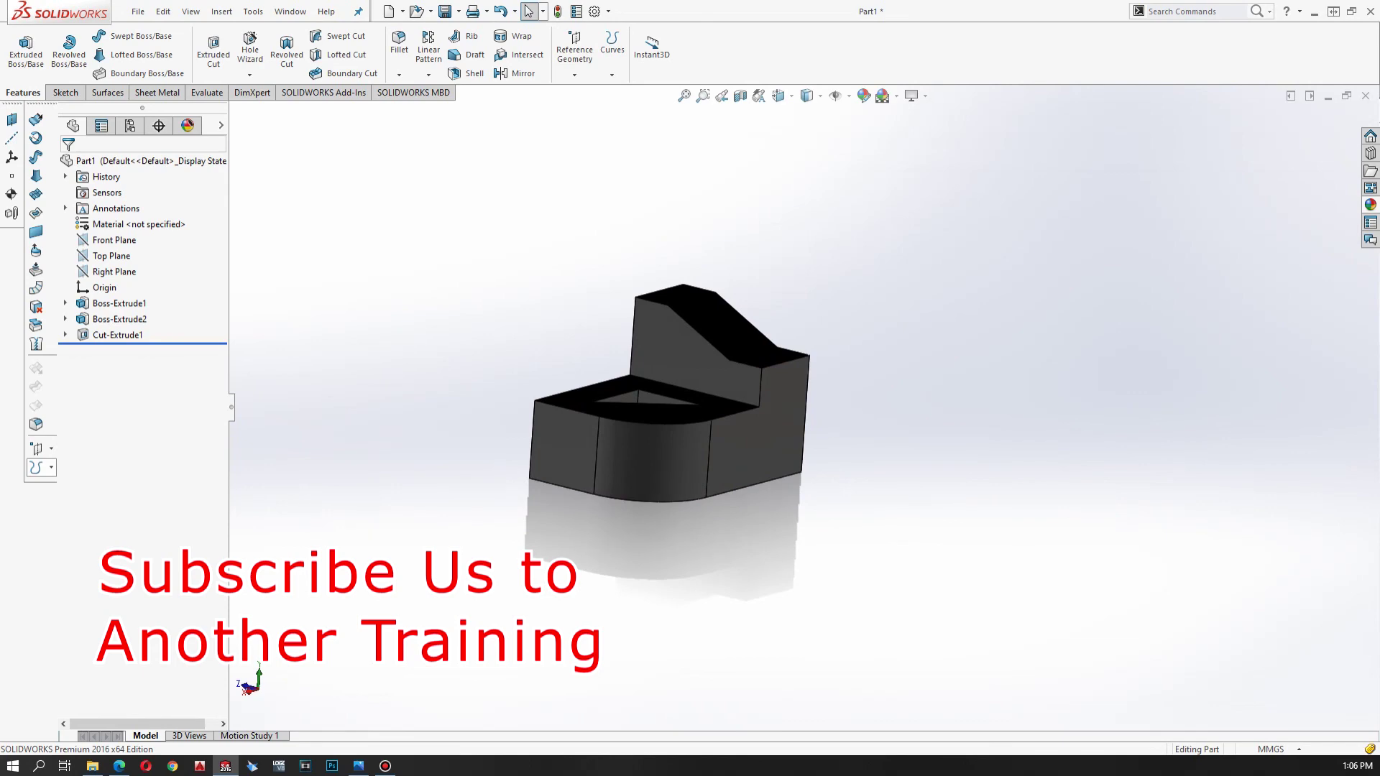